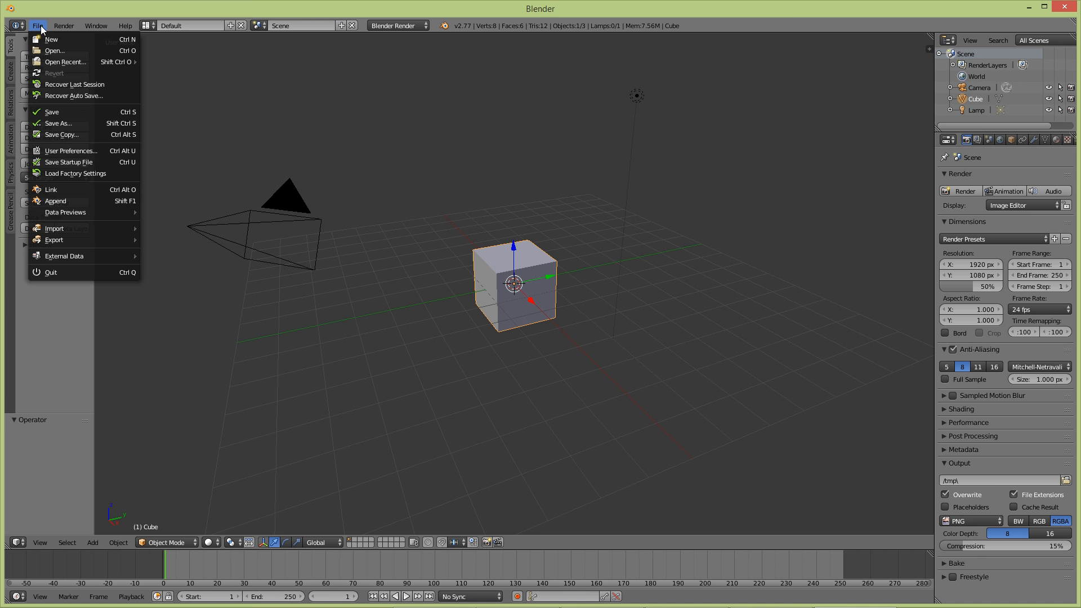
# - Open Video_Preset.blend from the Blender Files folder and maximize the program window
pyautogui.click(54, 51)
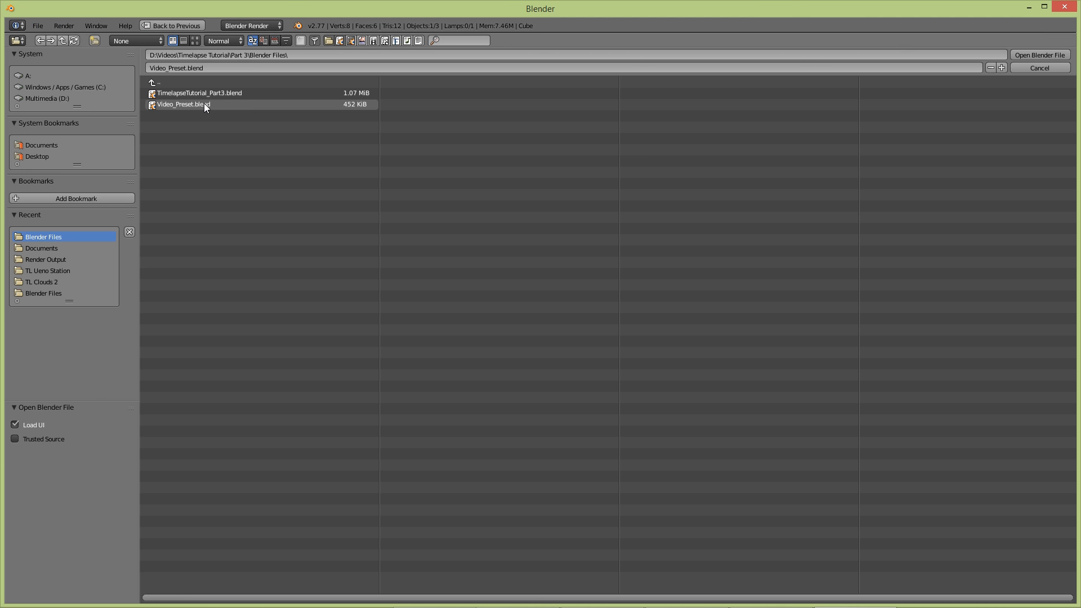
pyautogui.doubleClick(220, 103)
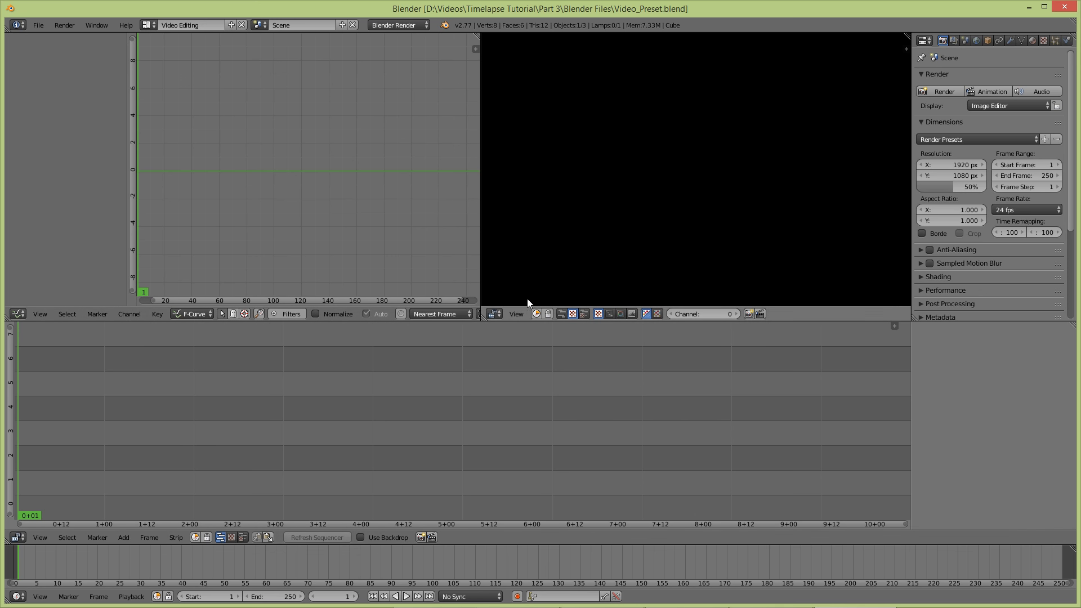
pyautogui.click(1044, 7)
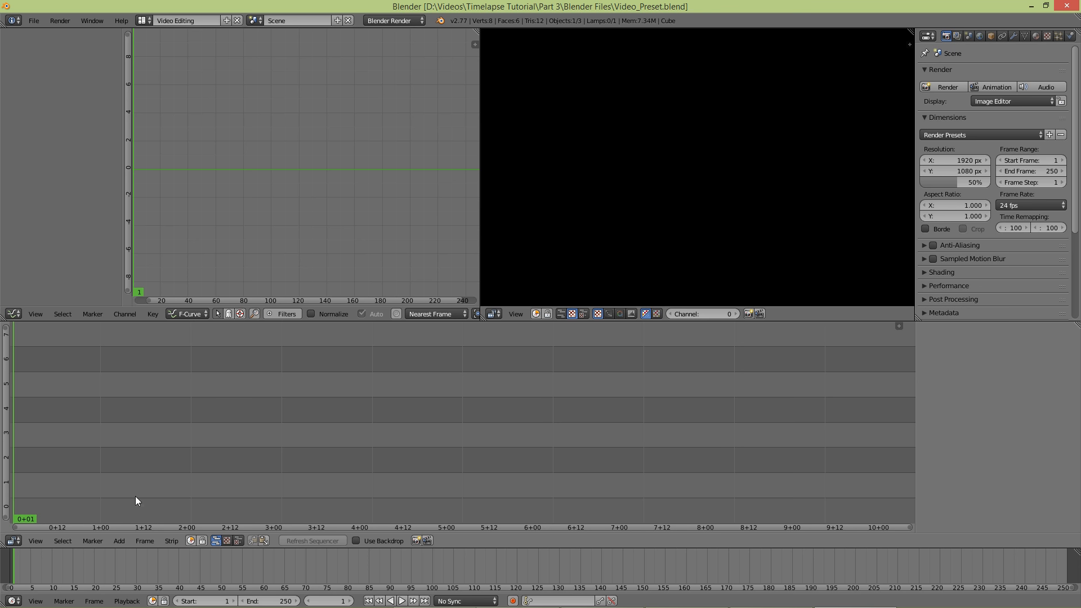
# - Start adding an image strip to the sequencer and open the TL Clouds 2 folder
pyautogui.click(119, 541)
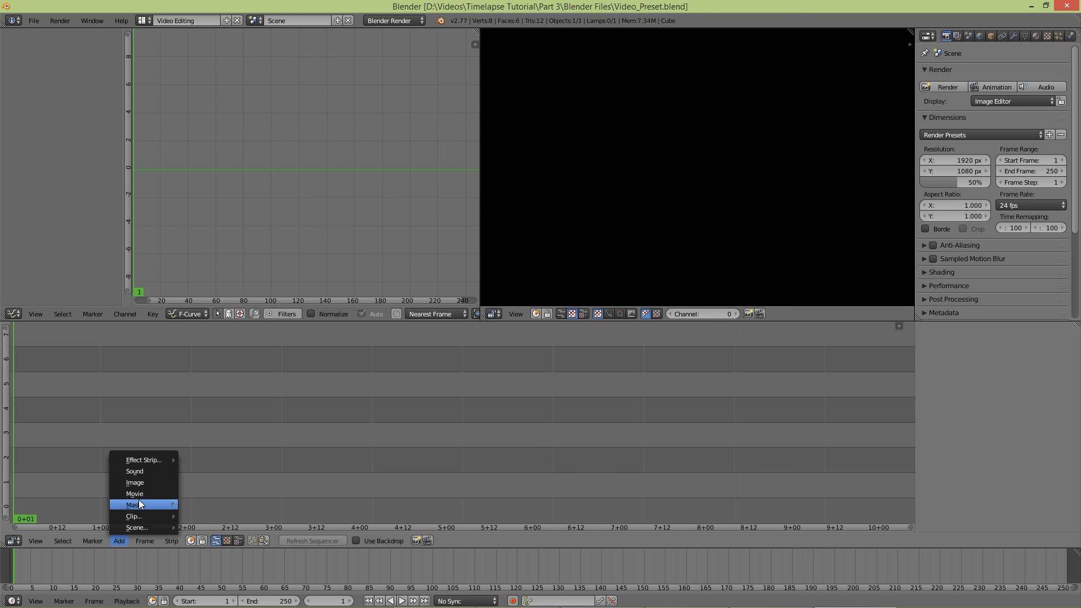
pyautogui.click(133, 482)
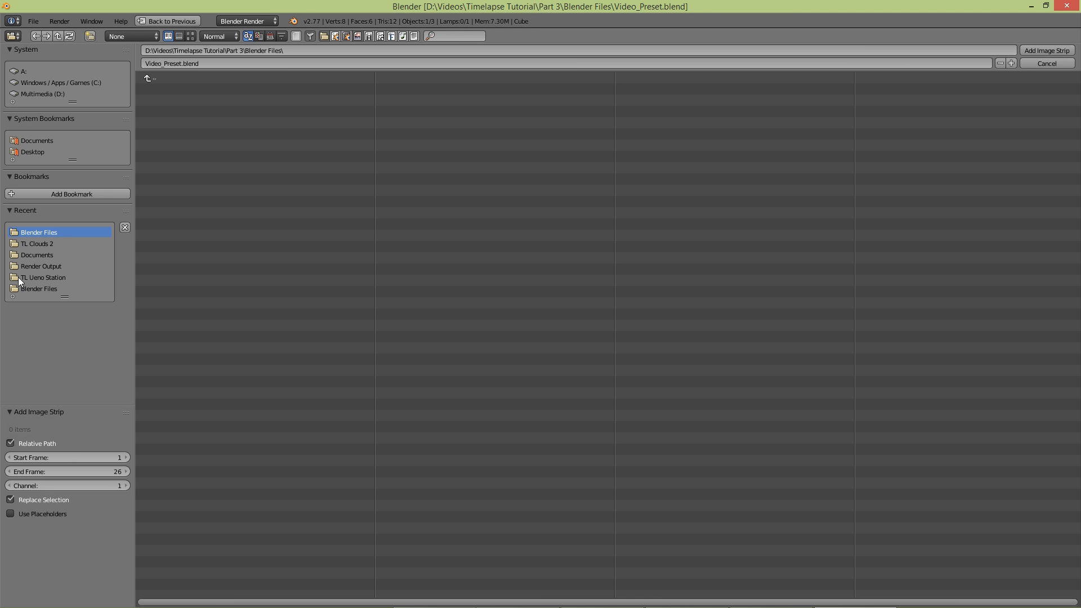
pyautogui.click(53, 245)
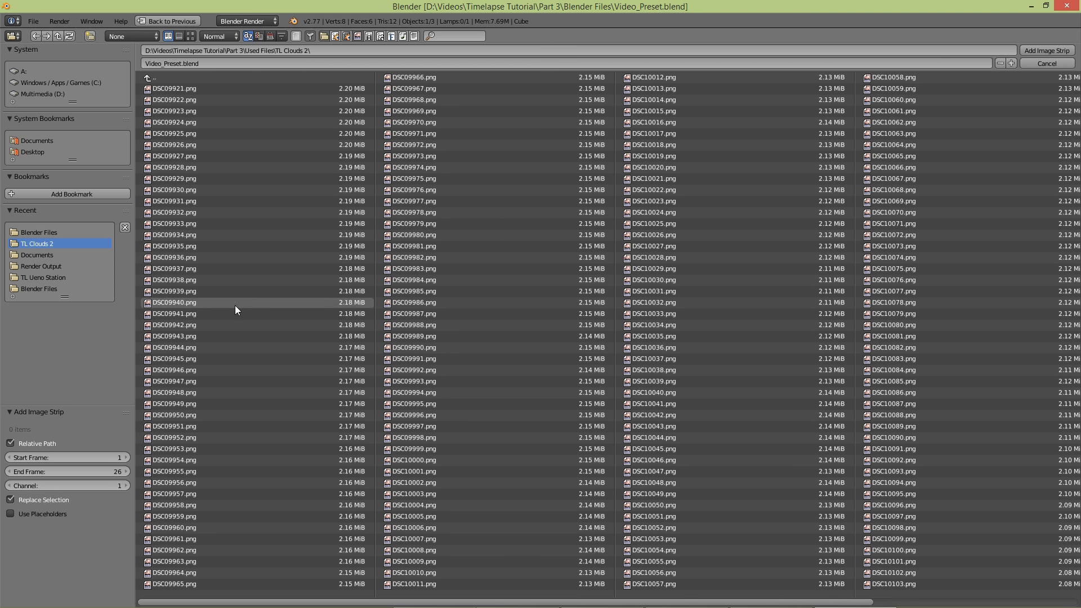
# - Try selecting several individual images, and try selecting larger blocks of images in the folder
pyautogui.click(217, 189)
pyautogui.keyDown('shift'); pyautogui.click(220, 359); pyautogui.keyUp('shift')
pyautogui.keyDown('shift'); pyautogui.click(232, 471); pyautogui.keyUp('shift')
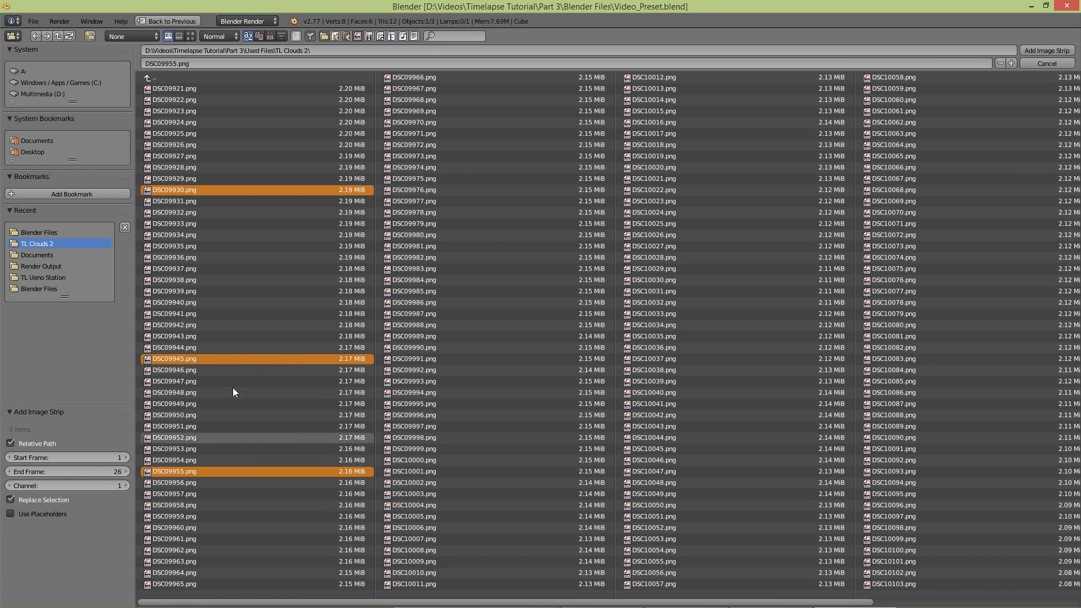
pyautogui.keyDown('shift'); pyautogui.click(228, 269); pyautogui.keyUp('shift')
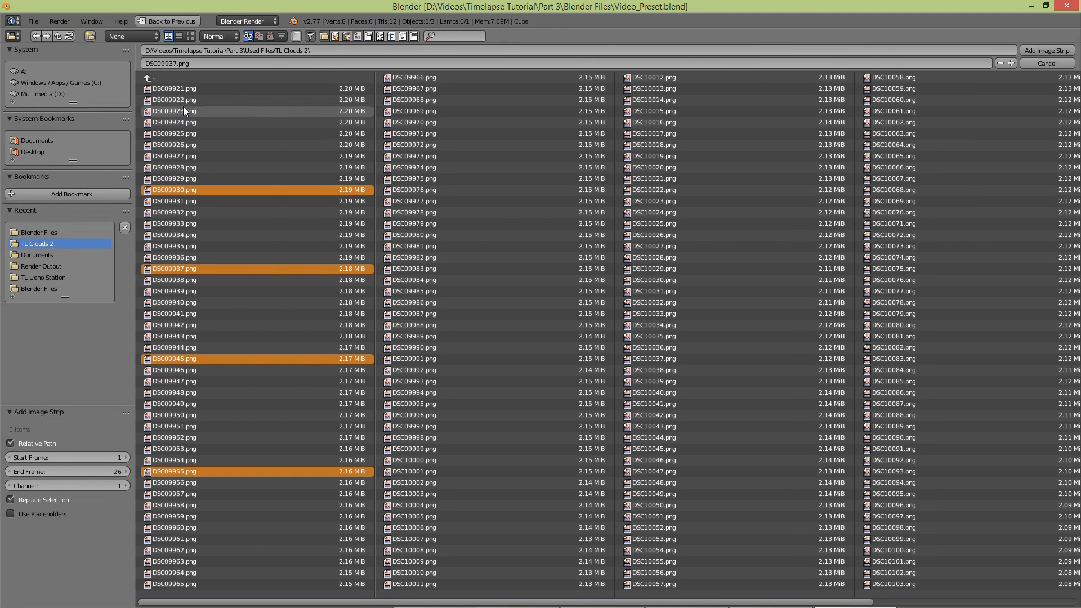
pyautogui.moveTo(177, 117); pyautogui.dragTo(530, 200)
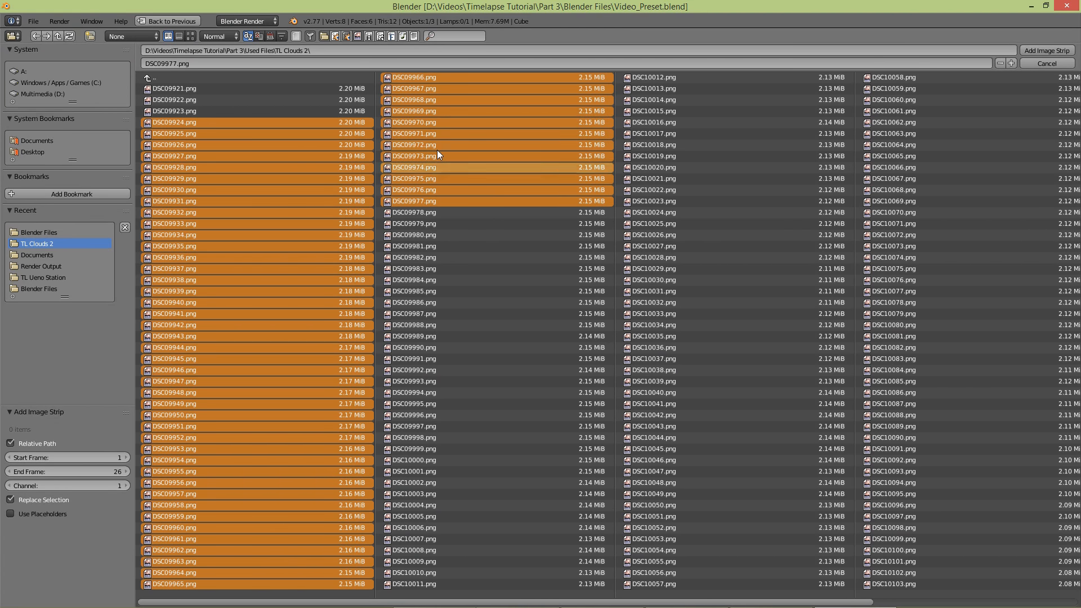
pyautogui.moveTo(339, 127); pyautogui.dragTo(706, 259)
pyautogui.moveTo(539, 174); pyautogui.dragTo(935, 393)
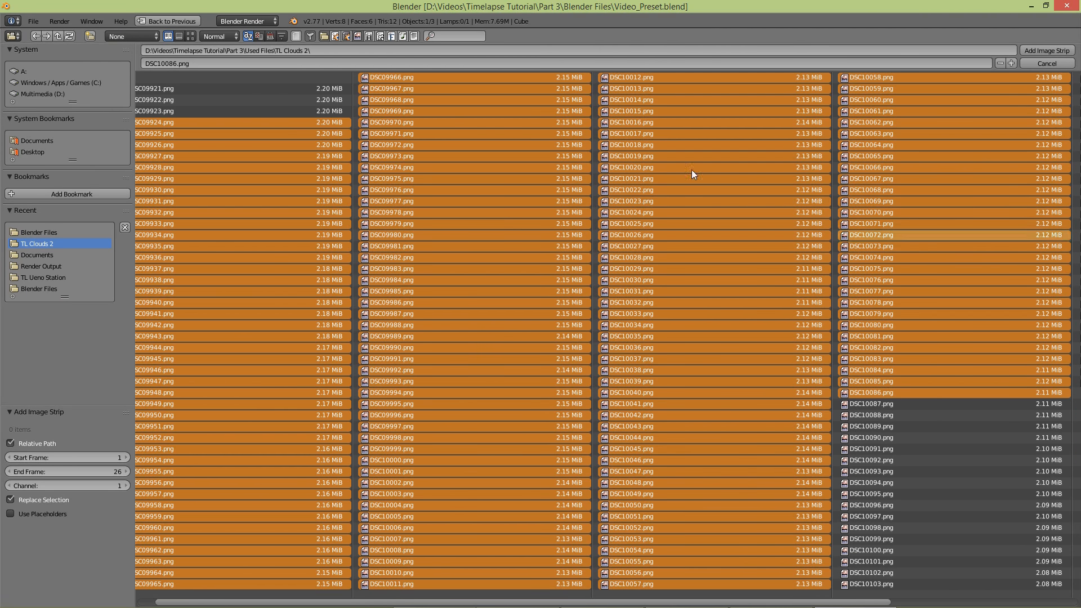
# - Select all images in the TL Clouds 2 folder and add them to the sequencer as one image strip
pyautogui.click(228, 245)
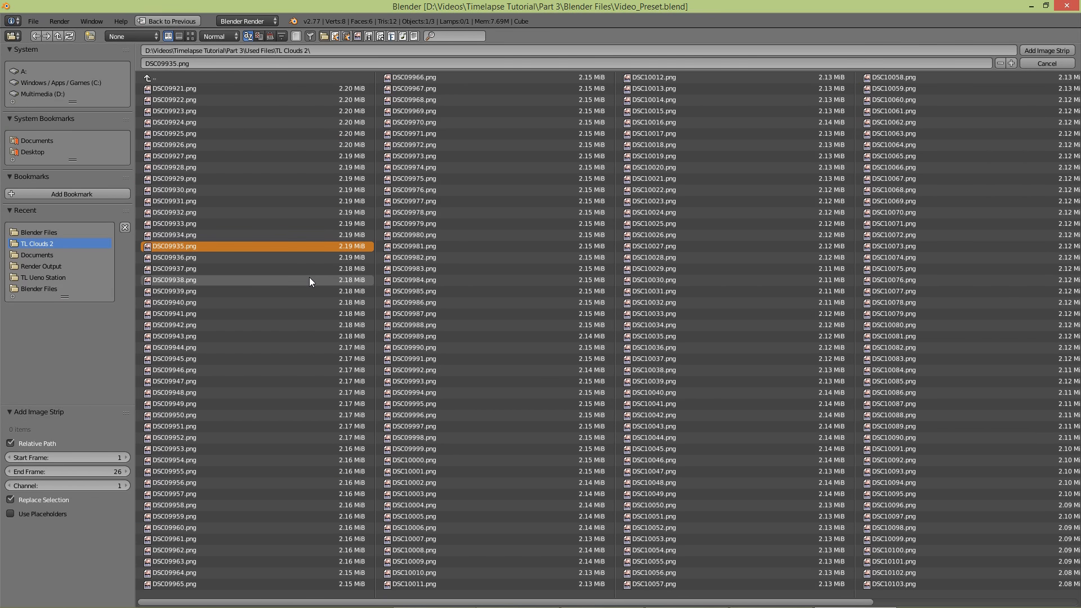
pyautogui.press('a')
pyautogui.press('a')
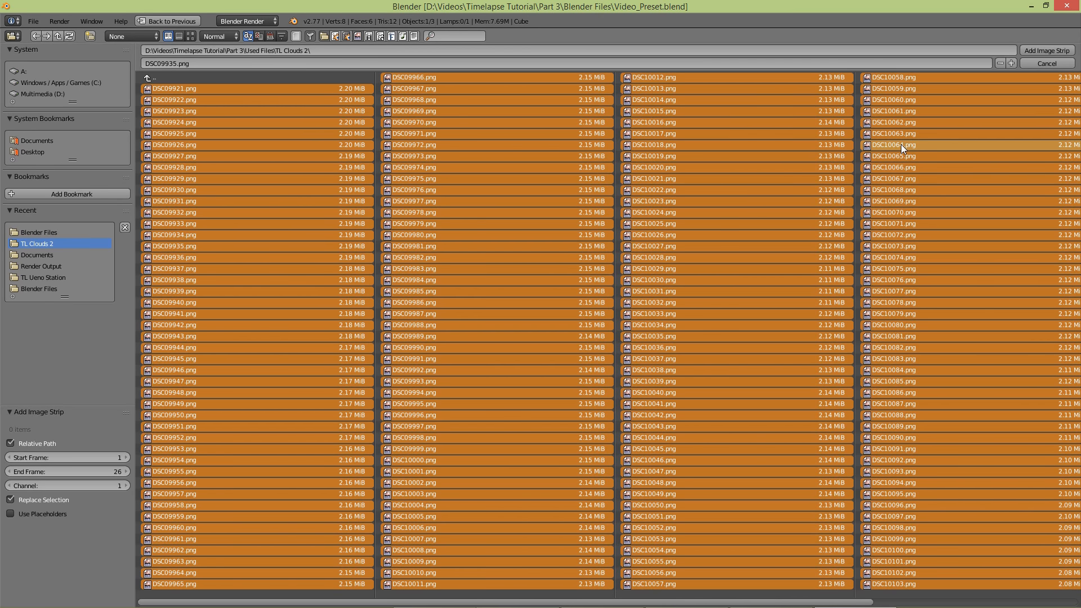
pyautogui.click(1056, 53)
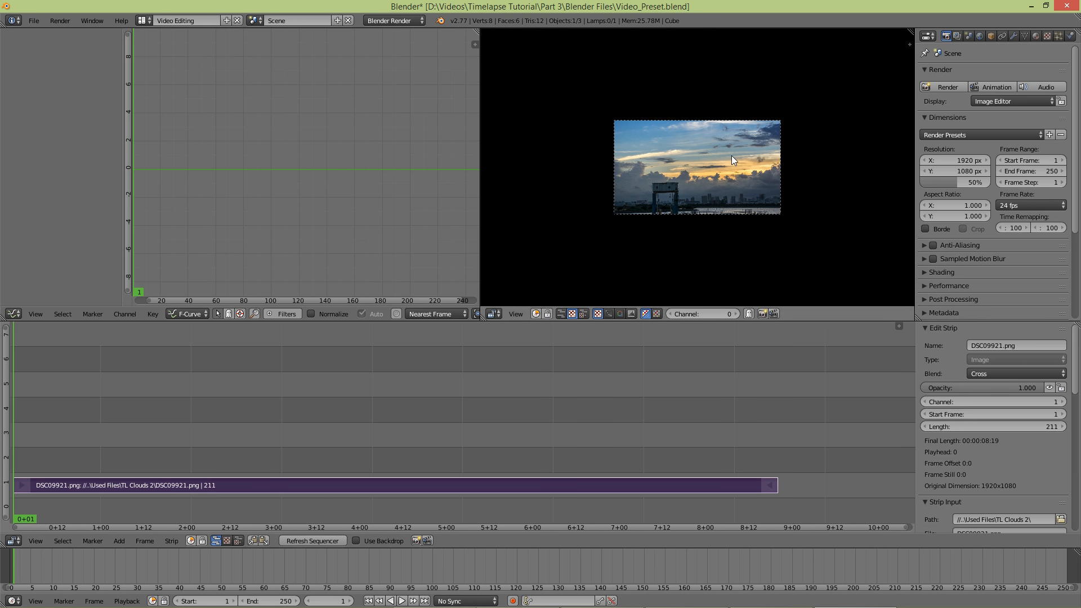
# - Enlarge the preview image and widen and heighten the preview area so the whole frame fits
pyautogui.scroll(1, 727, 164)
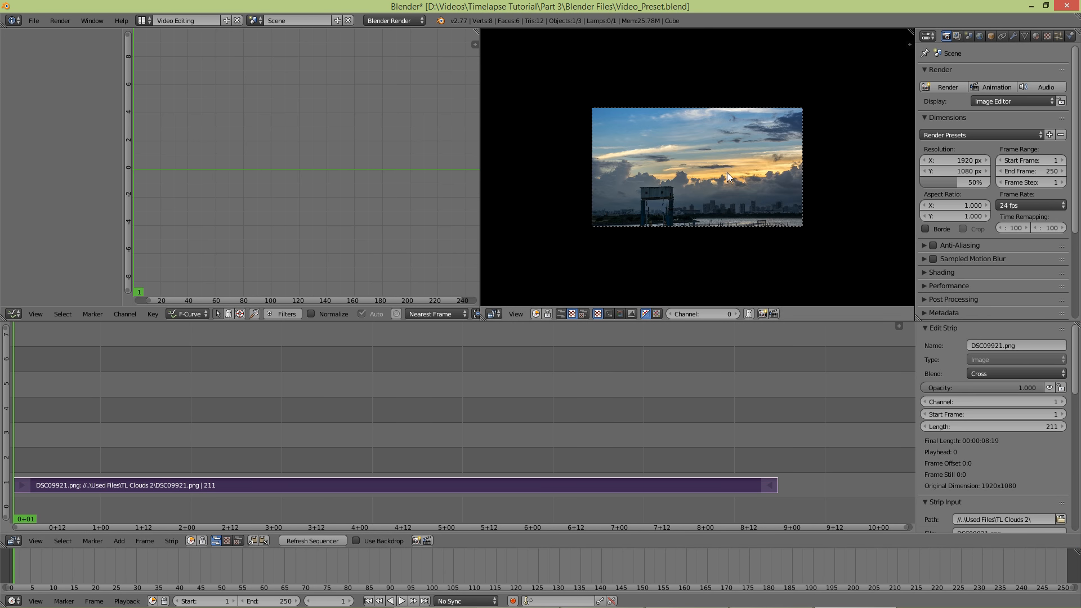
pyautogui.scroll(1, 727, 172)
pyautogui.scroll(1, 727, 172)
pyautogui.scroll(2, 727, 172)
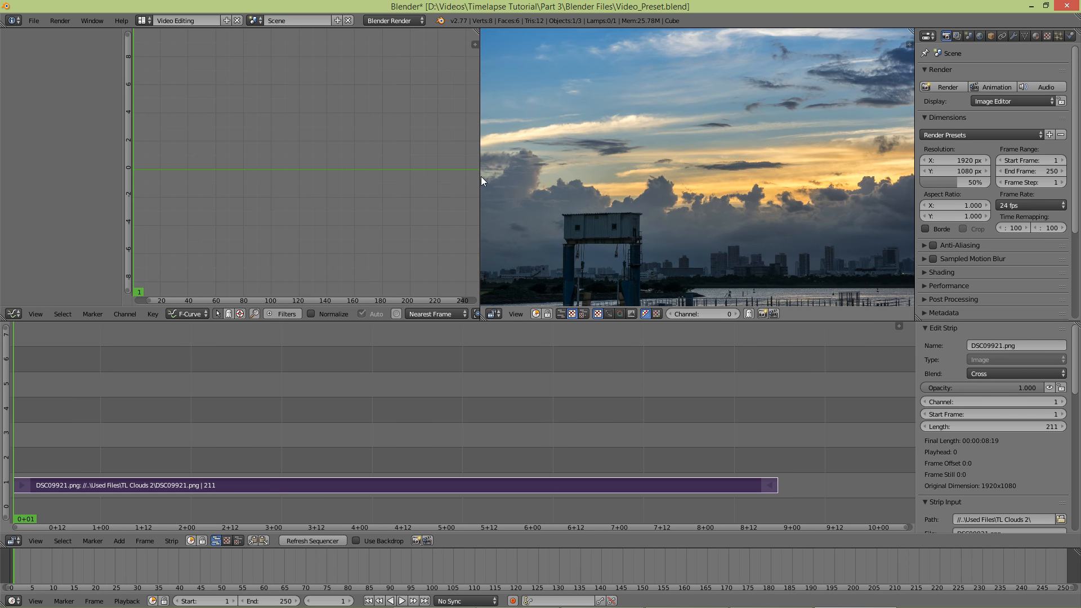
pyautogui.moveTo(480, 176); pyautogui.dragTo(399, 186)
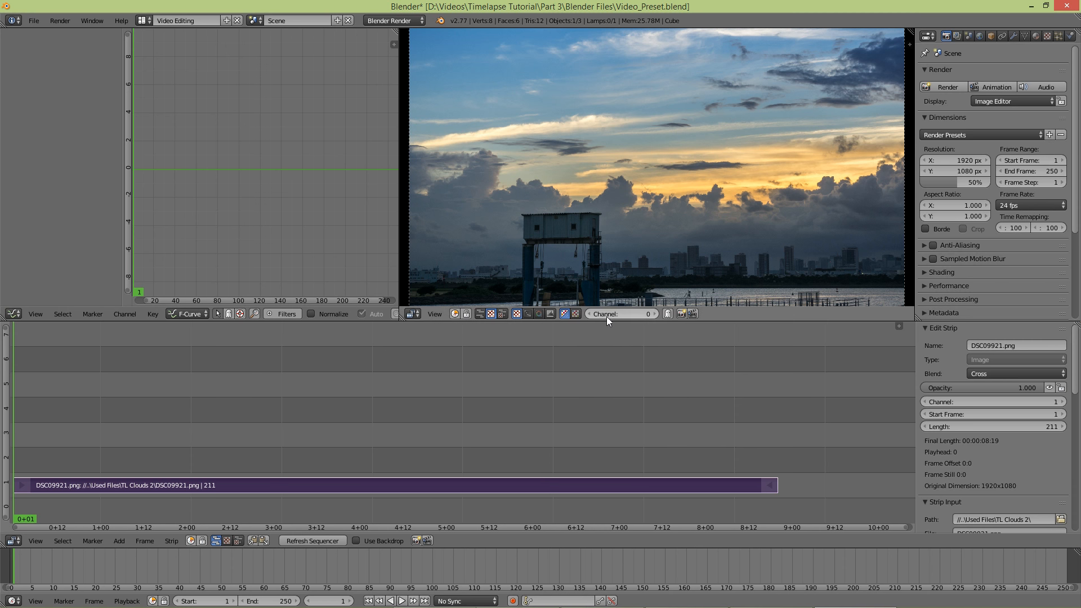
pyautogui.moveTo(591, 322); pyautogui.dragTo(584, 338)
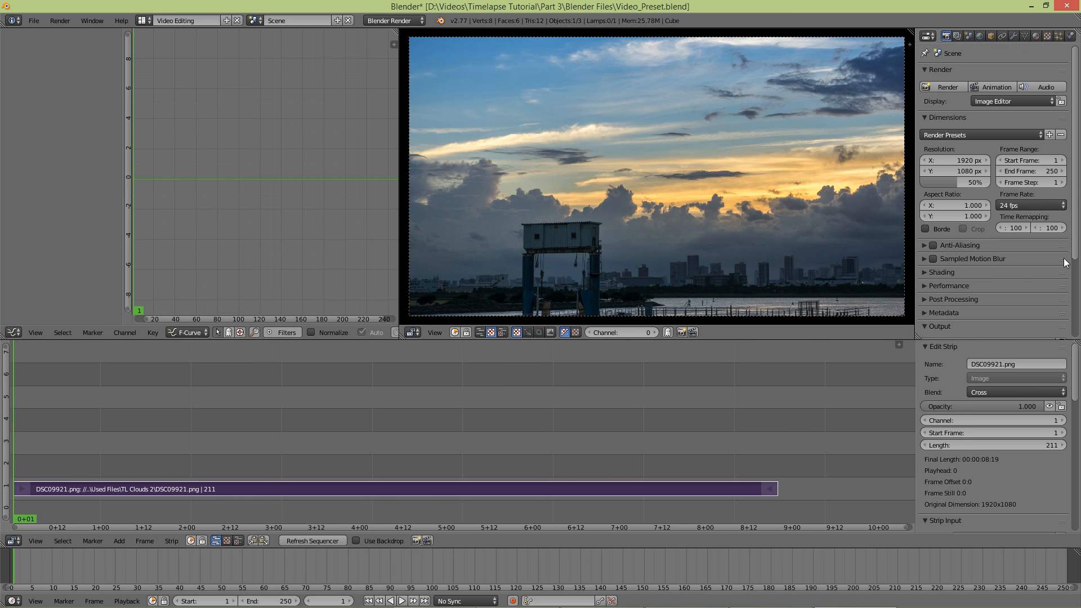
# - Try a smaller vertical render resolution and set it back to 1080 px
pyautogui.moveTo(961, 169); pyautogui.dragTo(838, 169)
pyautogui.click(966, 171)
pyautogui.write('1080')
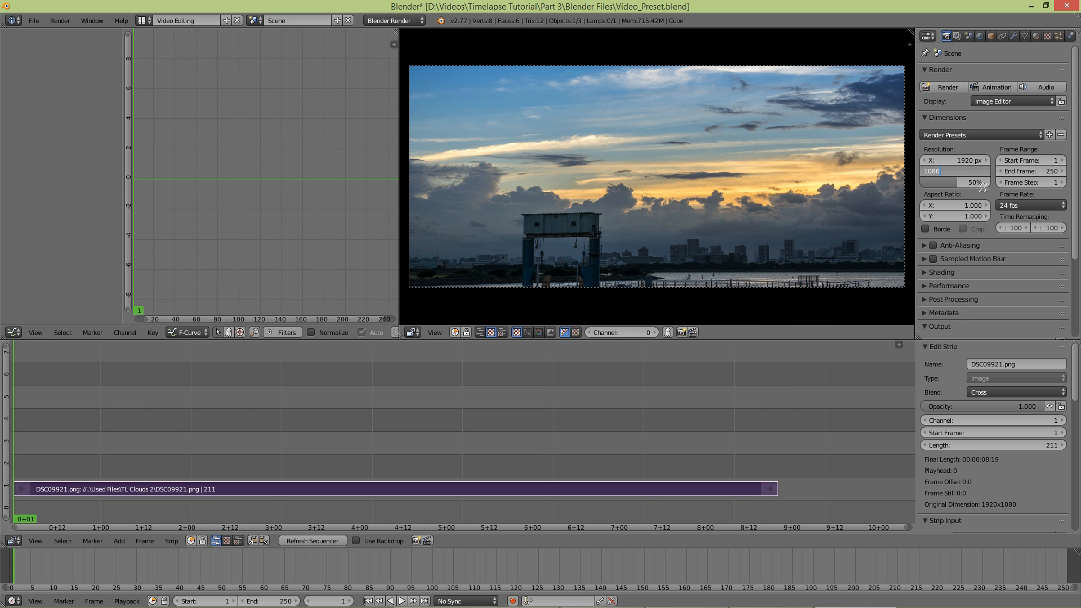
pyautogui.press('Return')
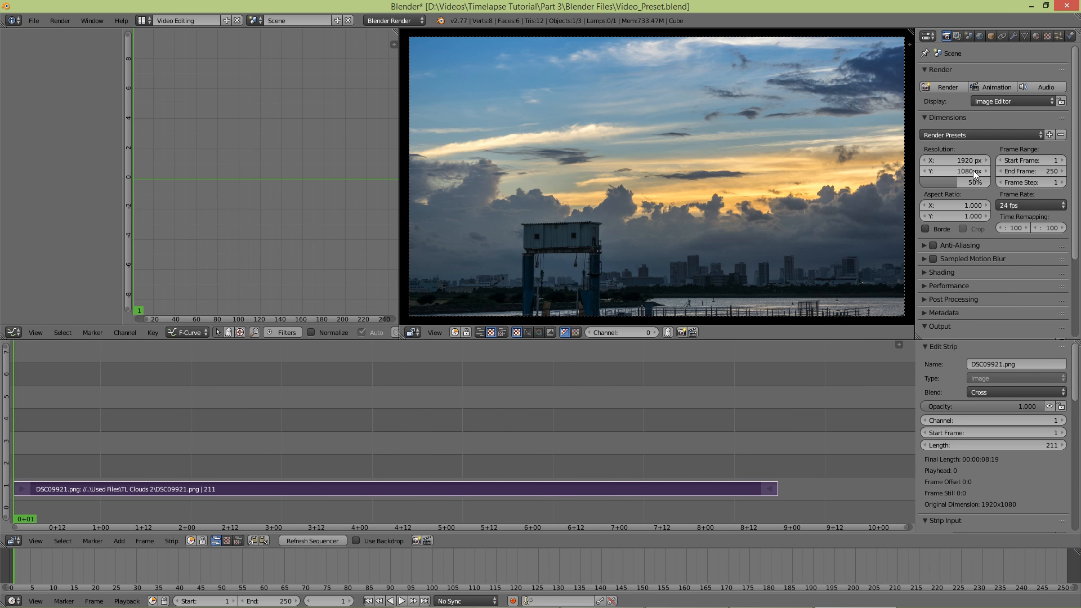
# - Set the render resolution scale to 100% and the frame rate to 25 fps
pyautogui.moveTo(957, 183); pyautogui.dragTo(761, 180)
pyautogui.scroll(12, 656, 178)
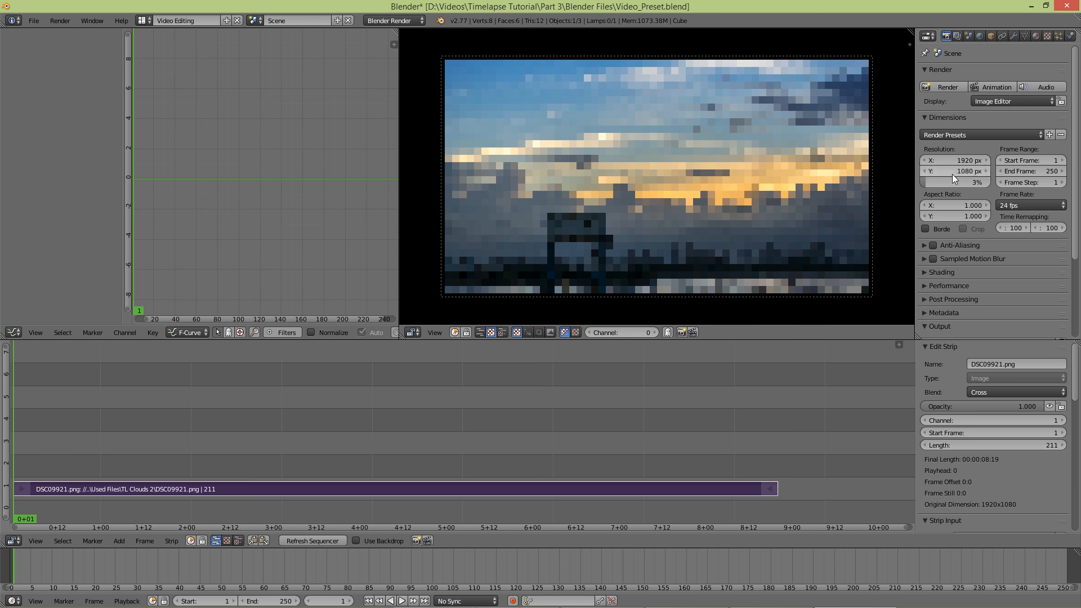
pyautogui.moveTo(927, 181); pyautogui.dragTo(996, 182)
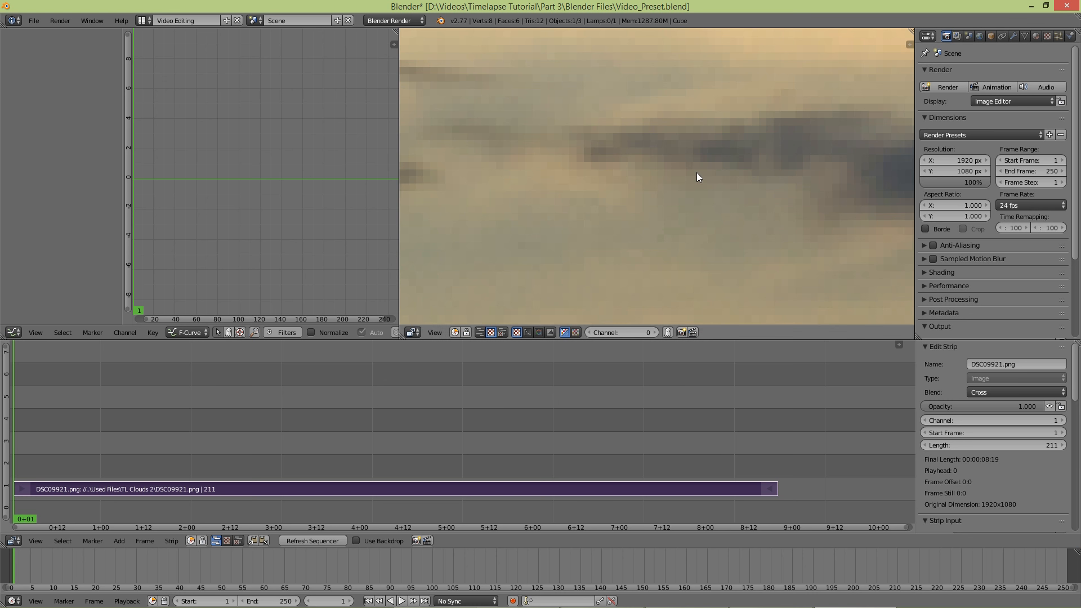
pyautogui.scroll(-8, 654, 128)
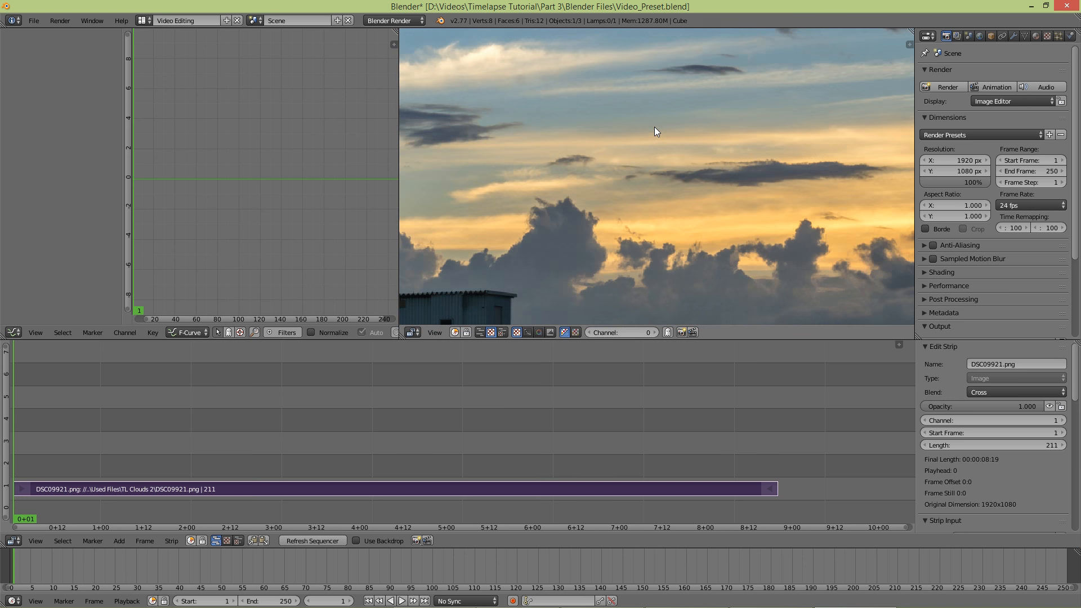
pyautogui.scroll(1, 654, 130)
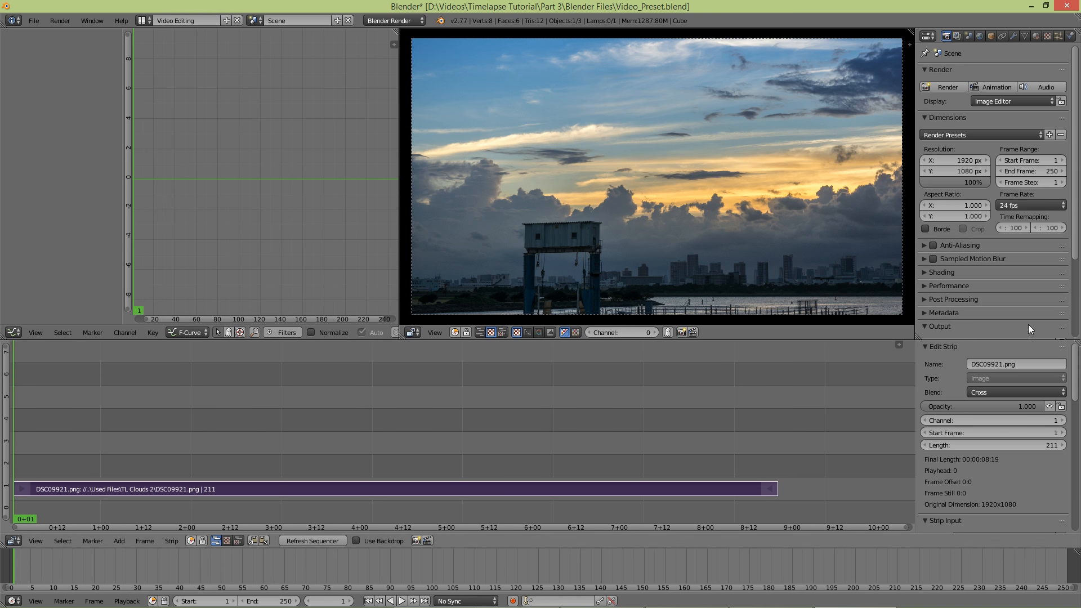
pyautogui.click(1031, 207)
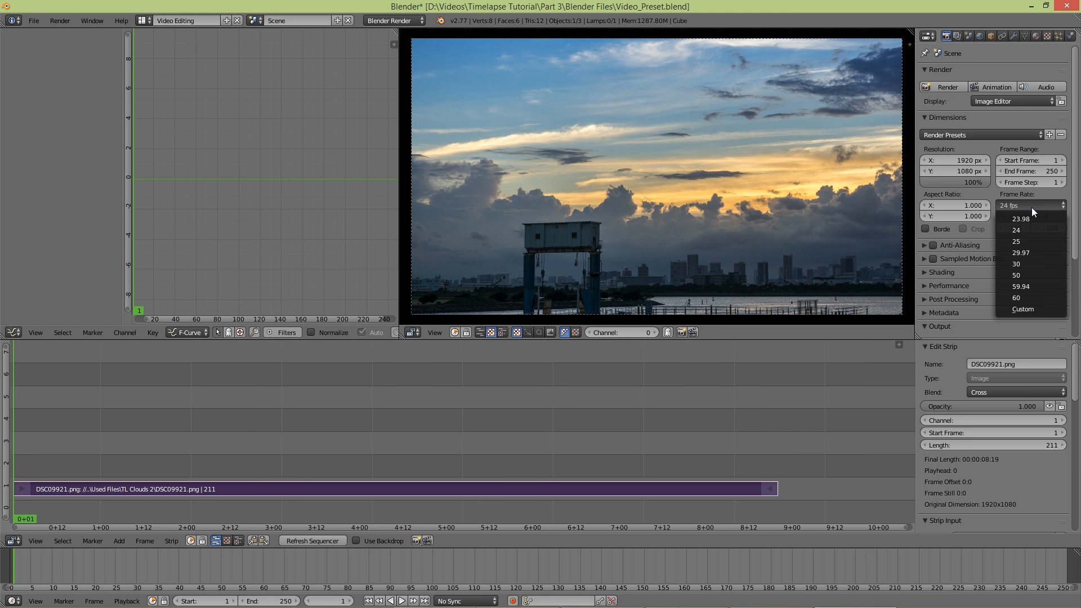
pyautogui.click(1052, 242)
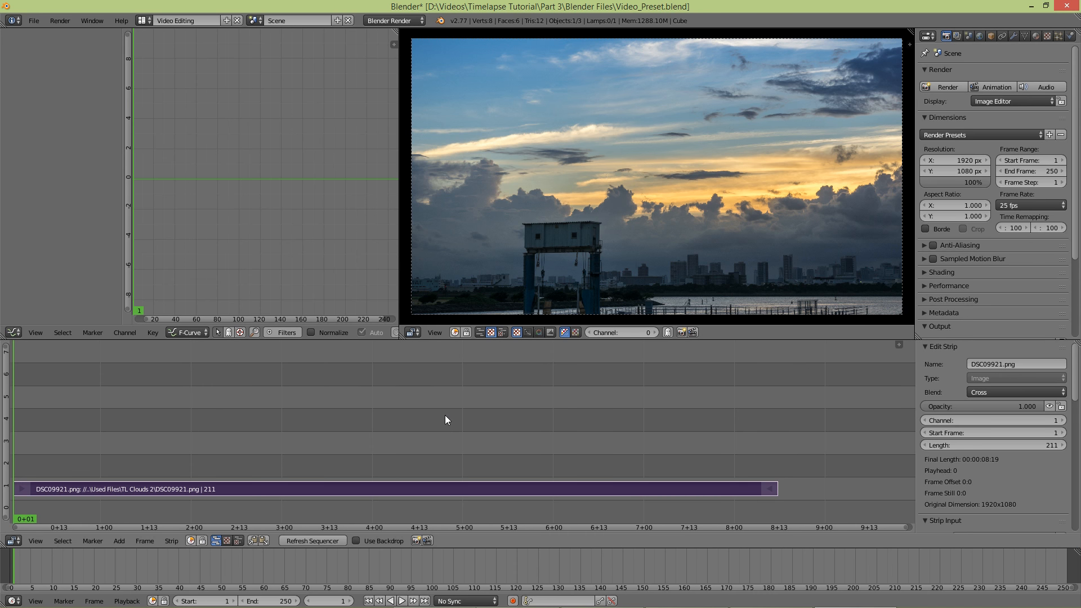
# - Scrub through the image strip at several points, including frames 102 and 172, and return the playhead to frame 4
pyautogui.scroll(-4, 445, 419)
pyautogui.scroll(2, 444, 419)
pyautogui.scroll(-1, 444, 419)
pyautogui.scroll(1, 445, 419)
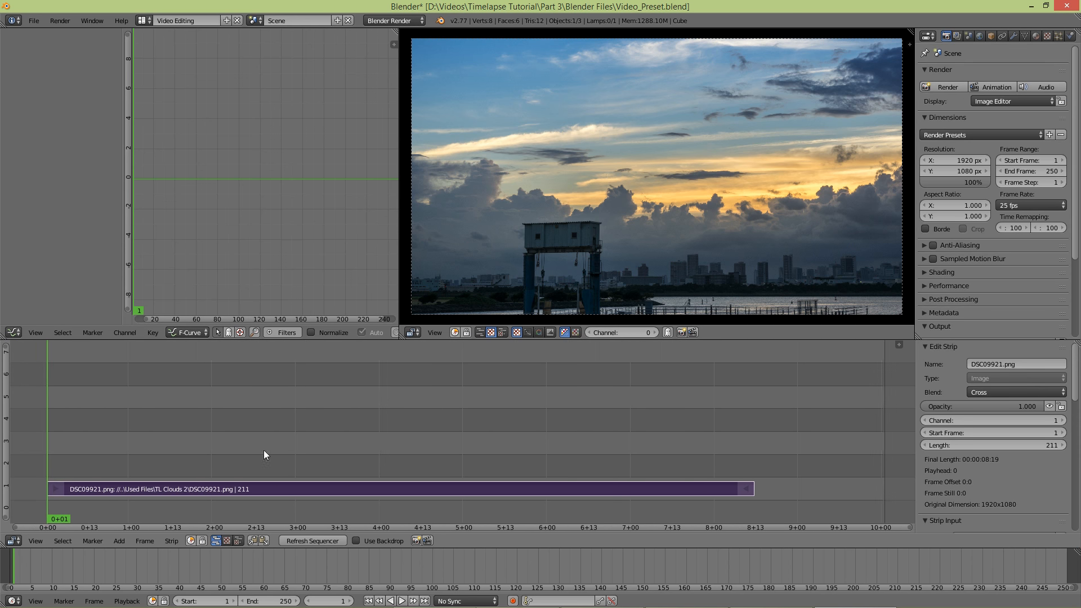
pyautogui.click(275, 417)
pyautogui.click(387, 404)
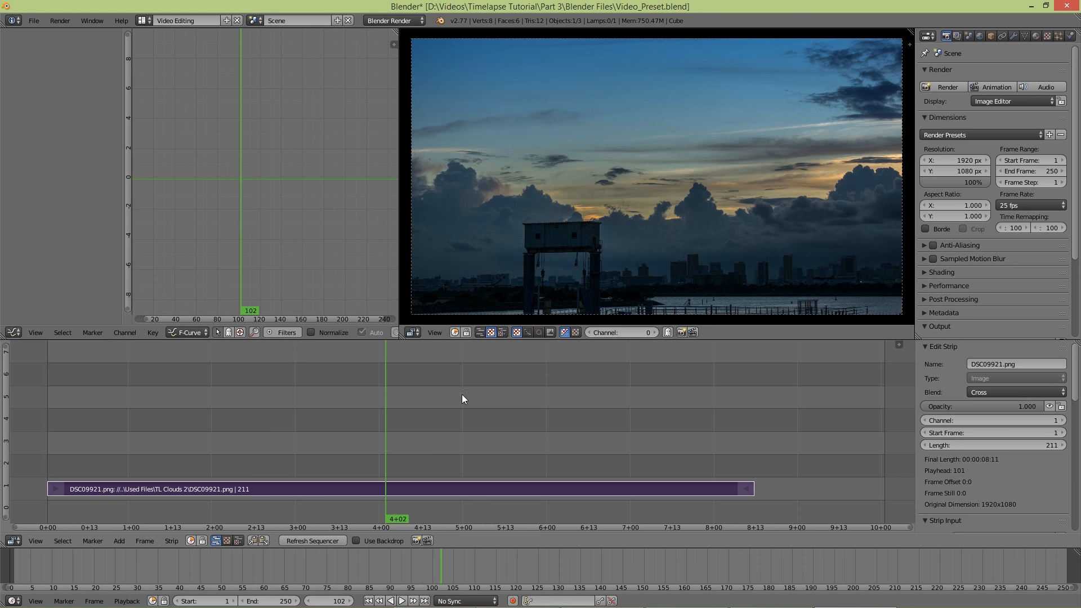
pyautogui.click(536, 397)
pyautogui.click(620, 410)
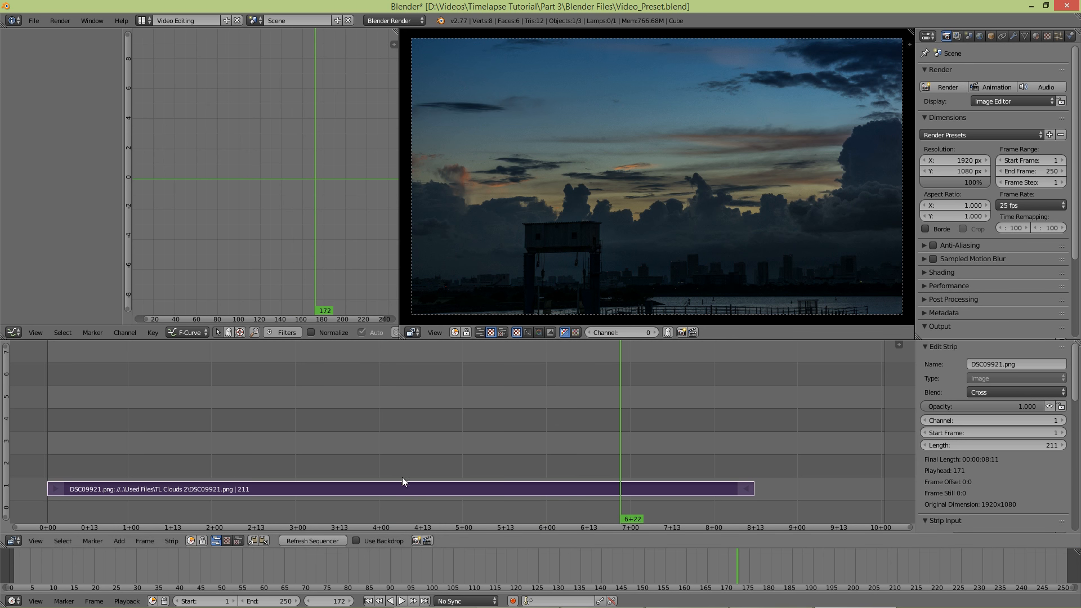
pyautogui.moveTo(401, 417); pyautogui.dragTo(57, 421)
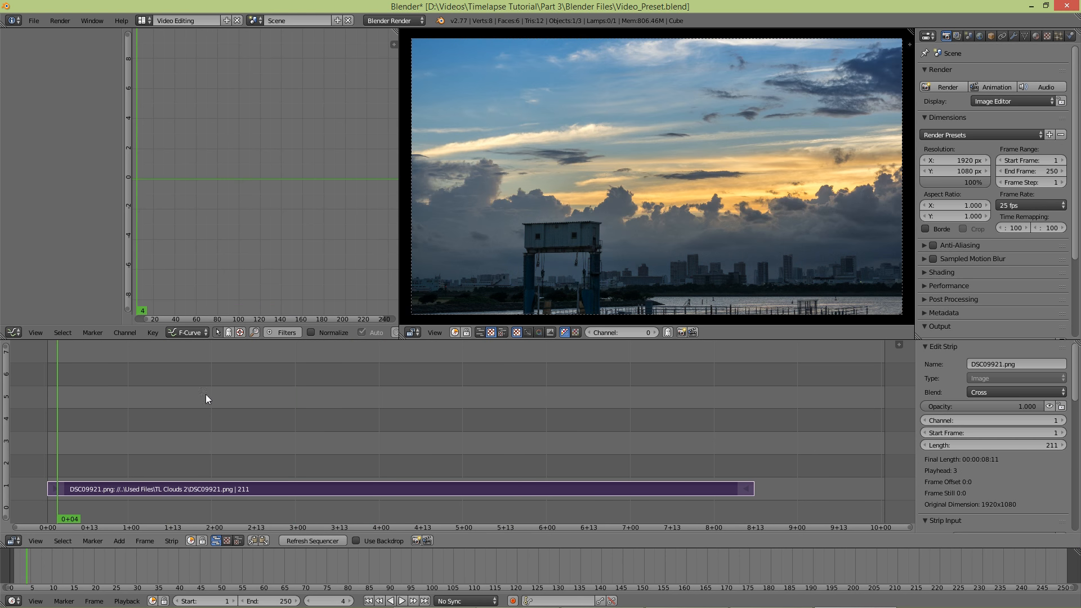
# - Play and pause the timelapse twice, and advance the playhead by one frame to frame 150
pyautogui.click(401, 600)
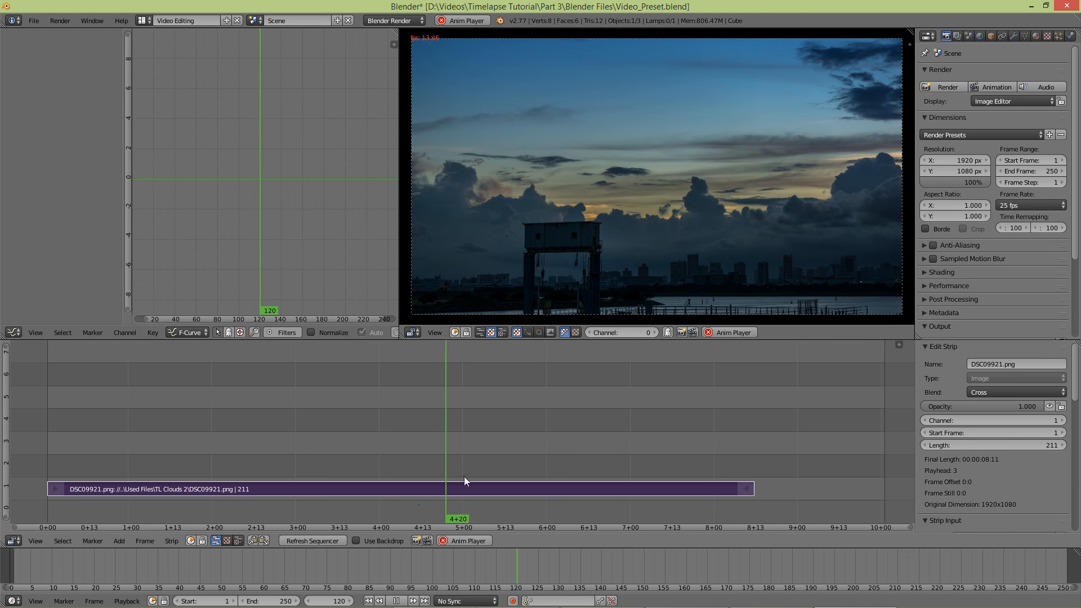
pyautogui.click(398, 601)
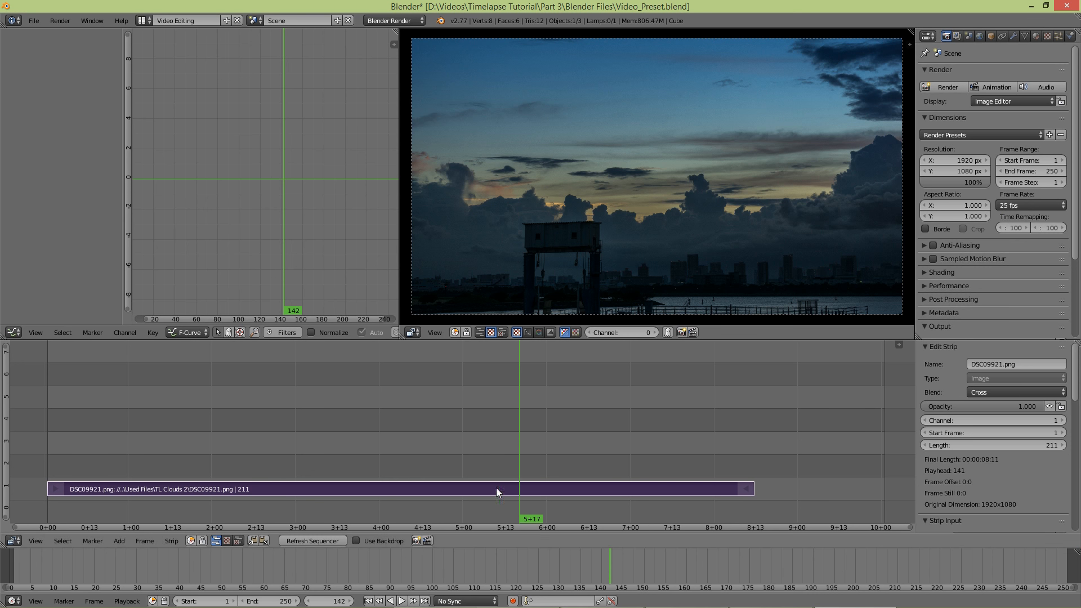
pyautogui.hotkey('alt', 'a')
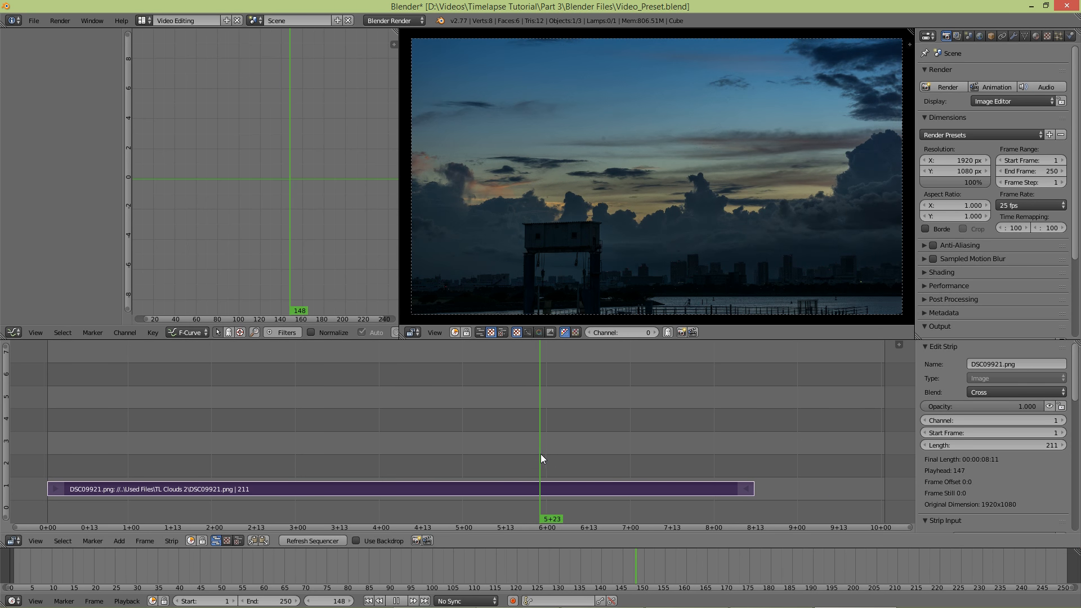
pyautogui.hotkey('alt', 'a')
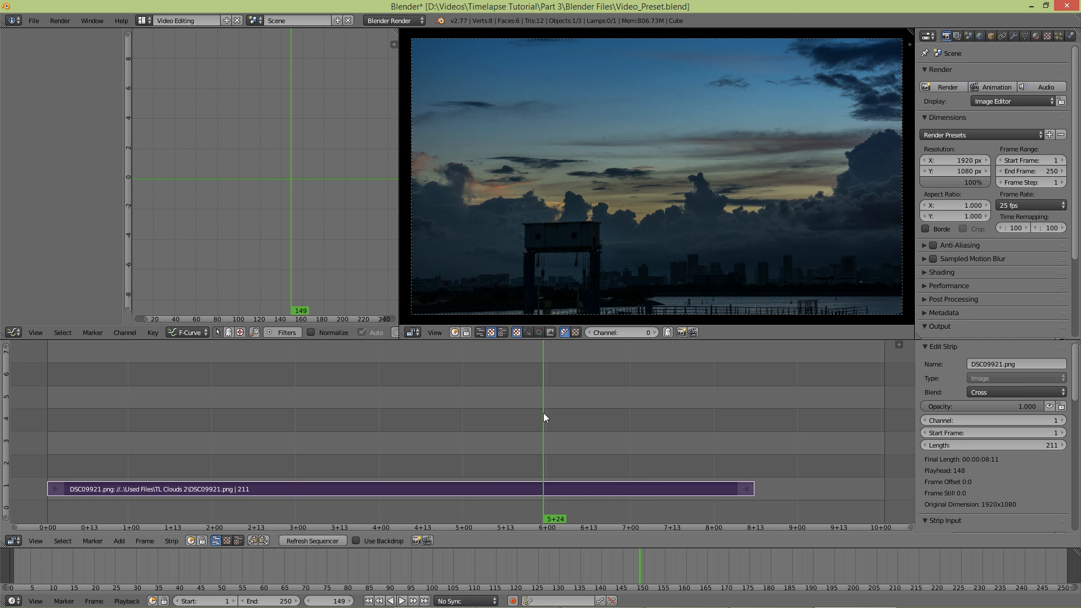
pyautogui.press('Right')
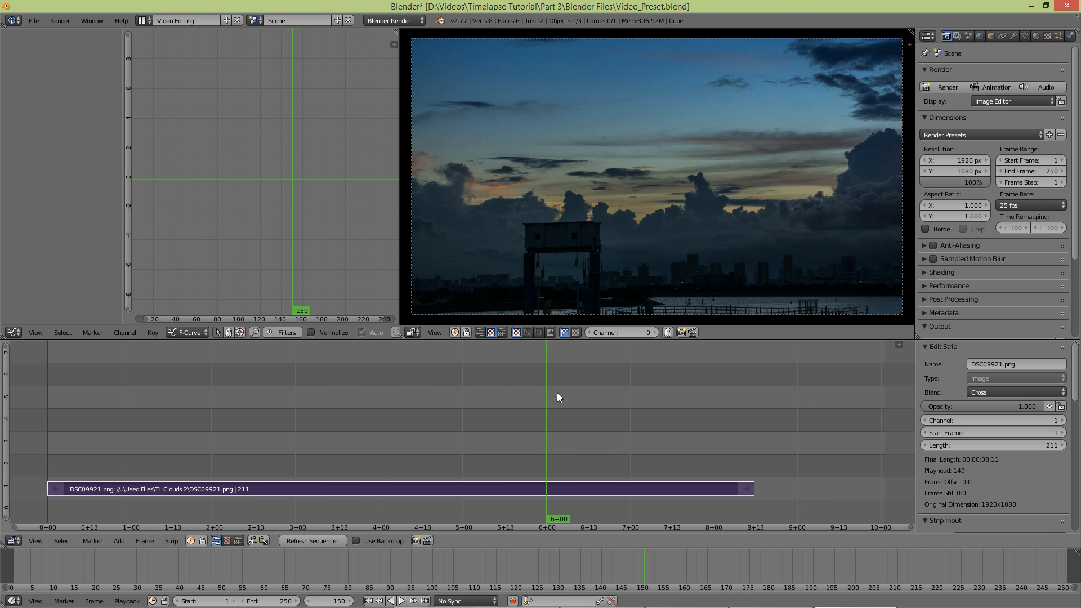
pyautogui.scroll(-5, 602, 432)
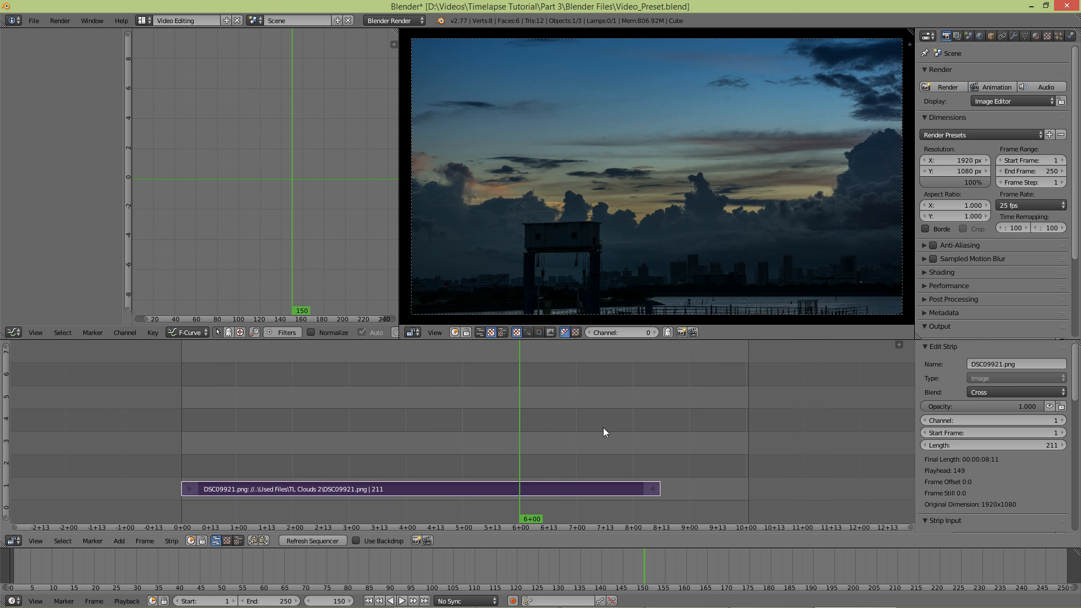
# - Try moving the image strip along channel 1 to start at frame 53, and undo the move
pyautogui.moveTo(603, 431); pyautogui.dragTo(463, 480, button='middle')
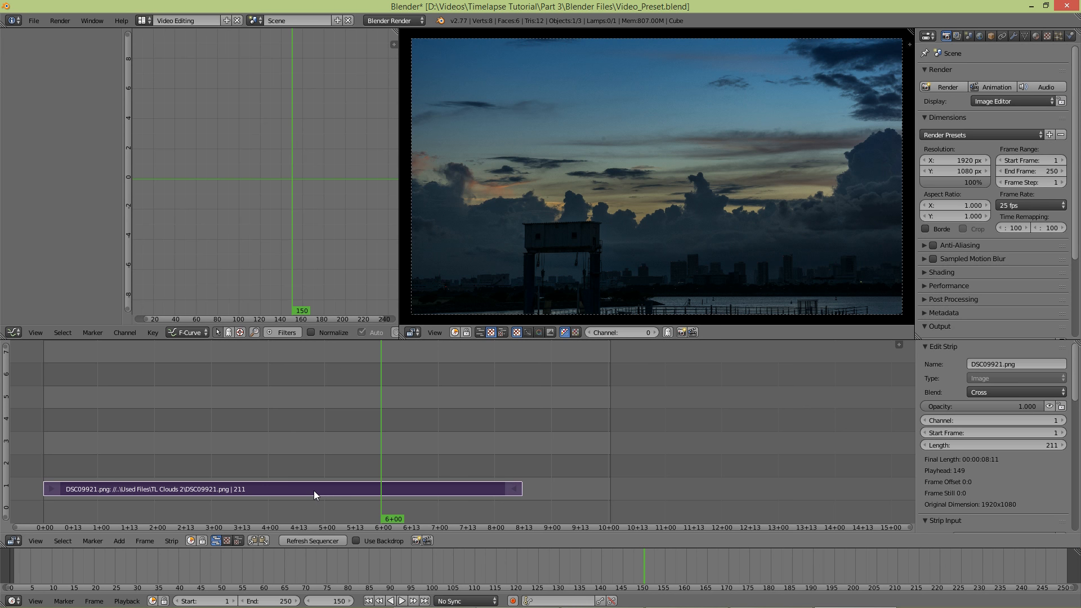
pyautogui.press('g')
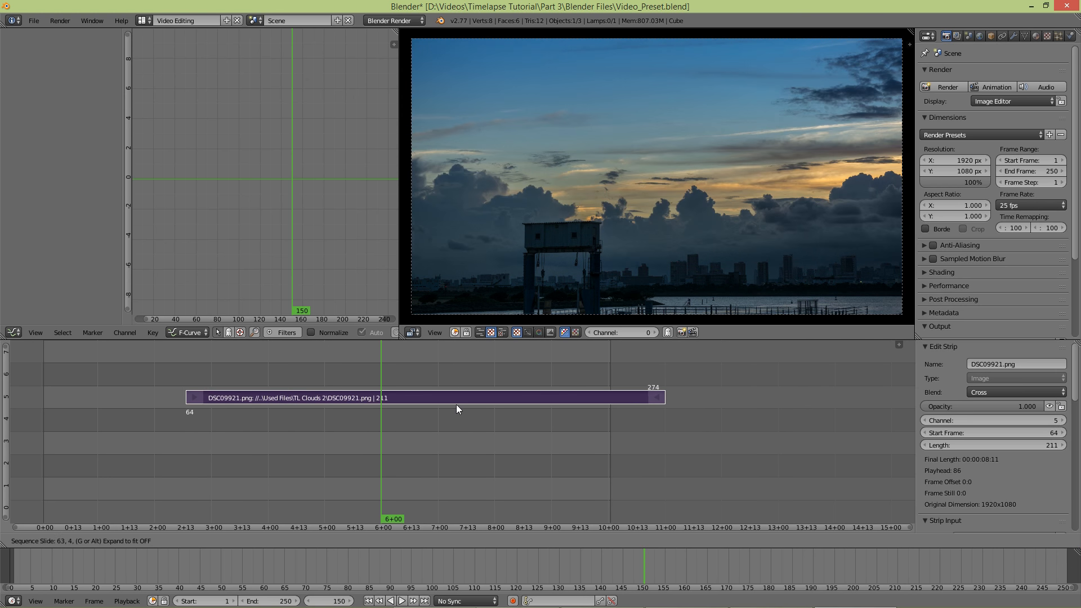
pyautogui.press('Escape')
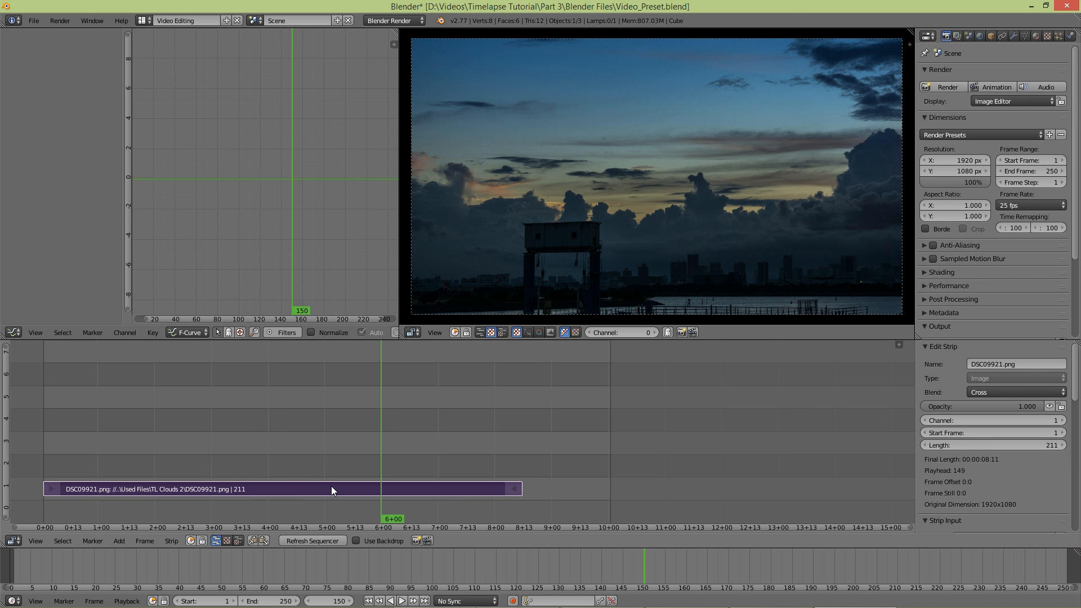
pyautogui.press('g')
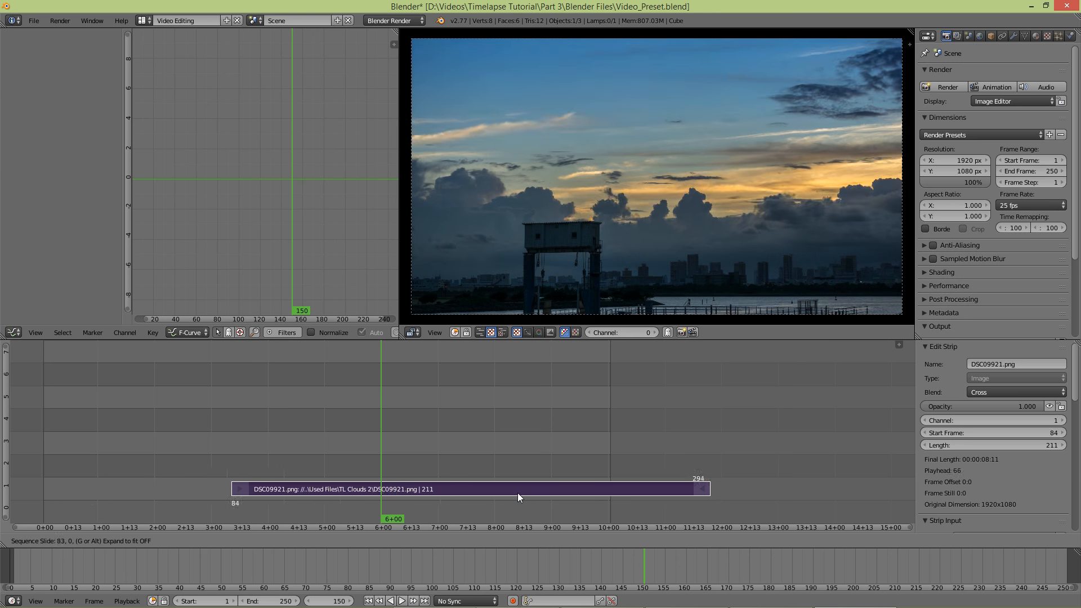
pyautogui.click(448, 493)
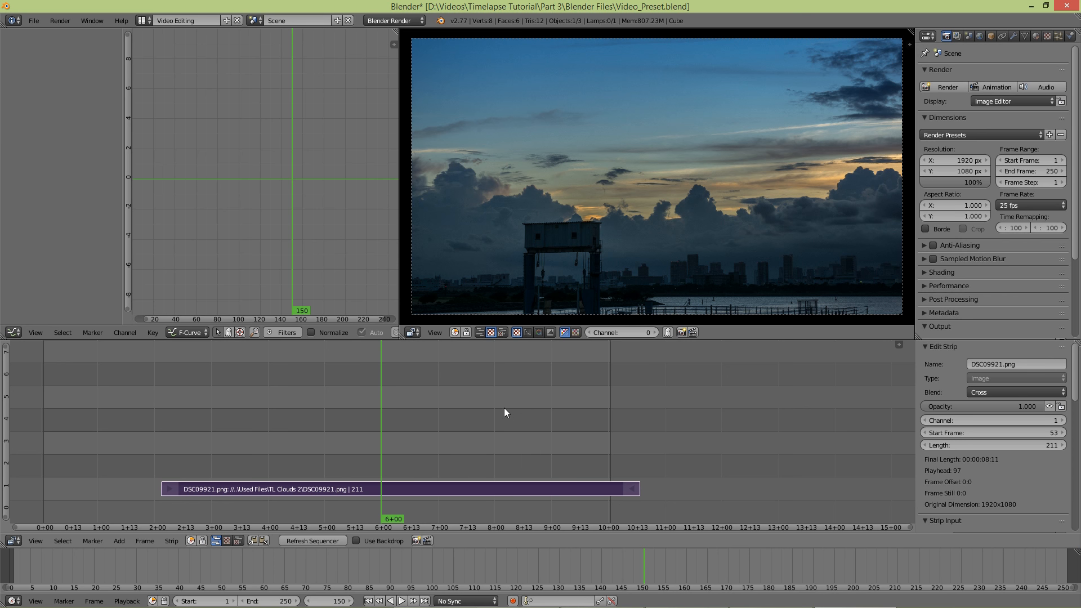
pyautogui.hotkey('ctrl', 'z')
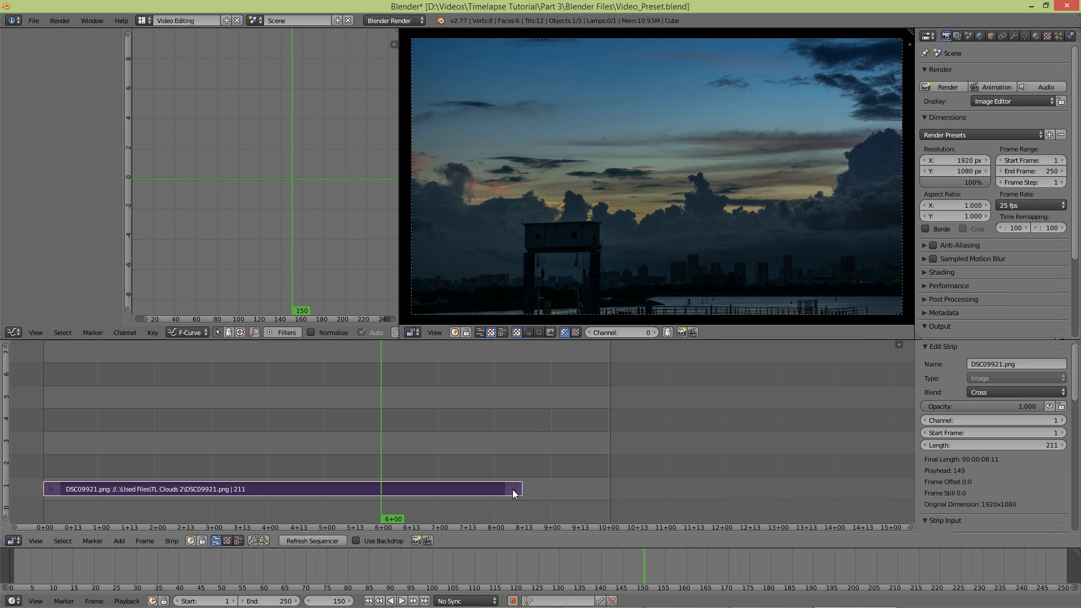
# - Try shortening the strip's end and extending it to frame 273, play and scrub the result, and undo the length changes
pyautogui.moveTo(513, 493); pyautogui.dragTo(477, 495, button='right')
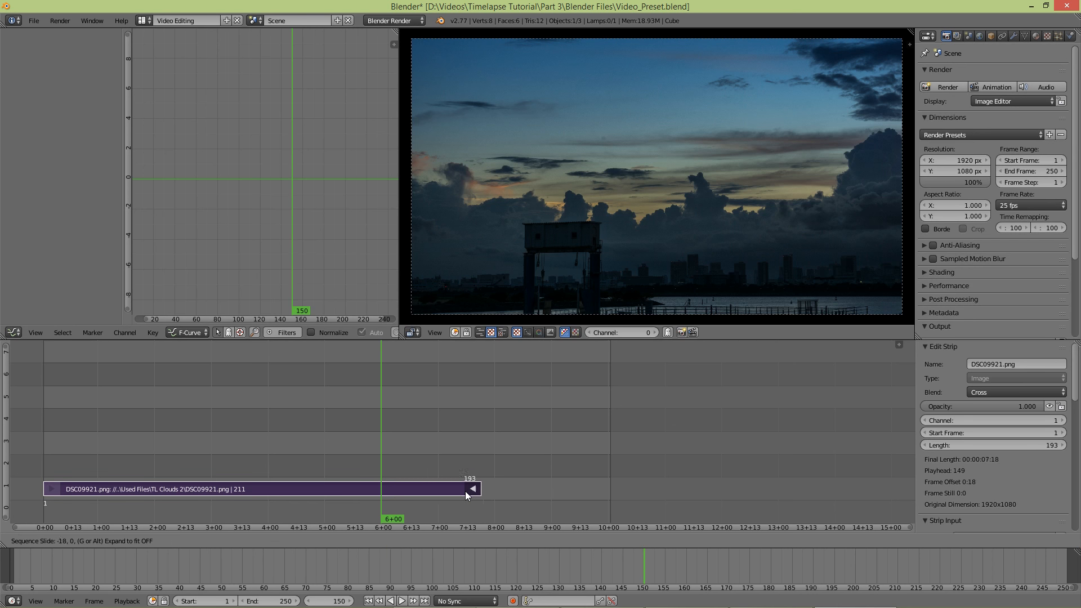
pyautogui.moveTo(377, 496); pyautogui.dragTo(654, 491, button='right')
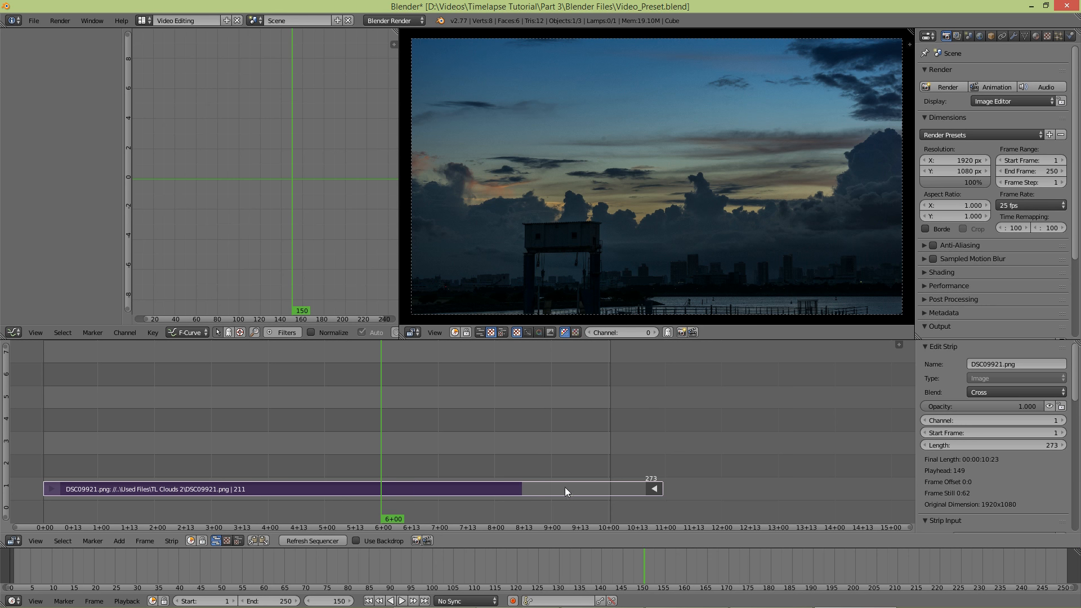
pyautogui.hotkey('alt', 'a')
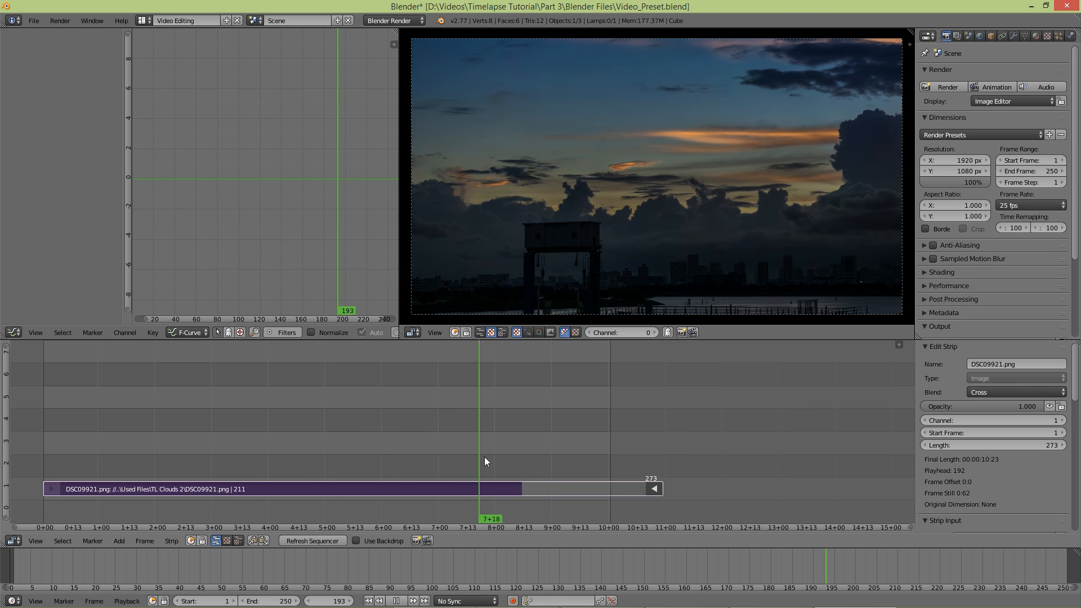
pyautogui.moveTo(535, 461); pyautogui.dragTo(427, 489)
pyautogui.hotkey('alt', 'a')
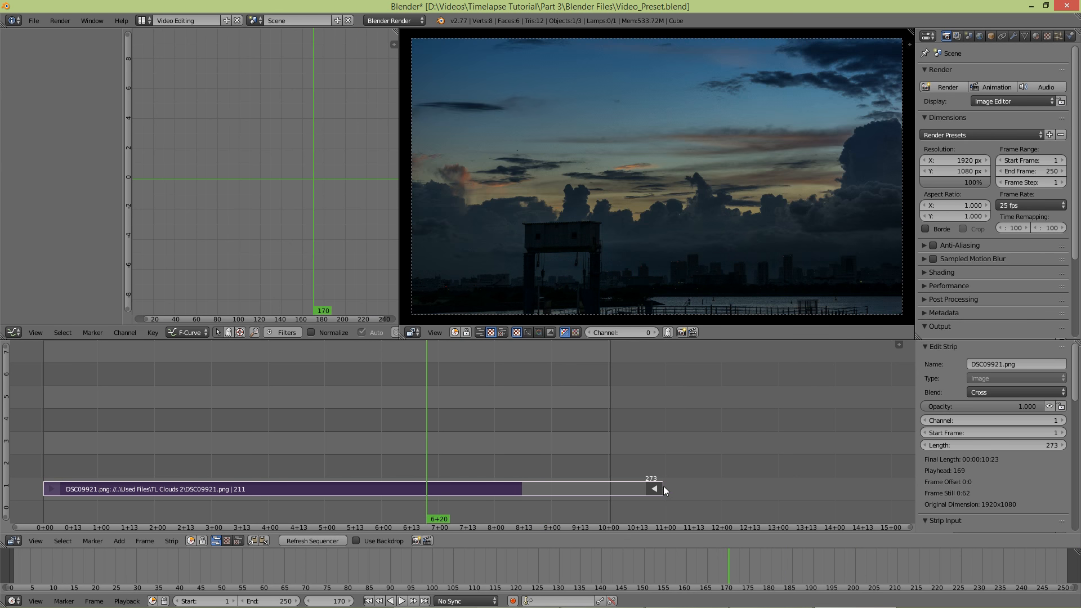
pyautogui.hotkey('ctrl', 'z')
pyautogui.hotkey('ctrl', 'z')
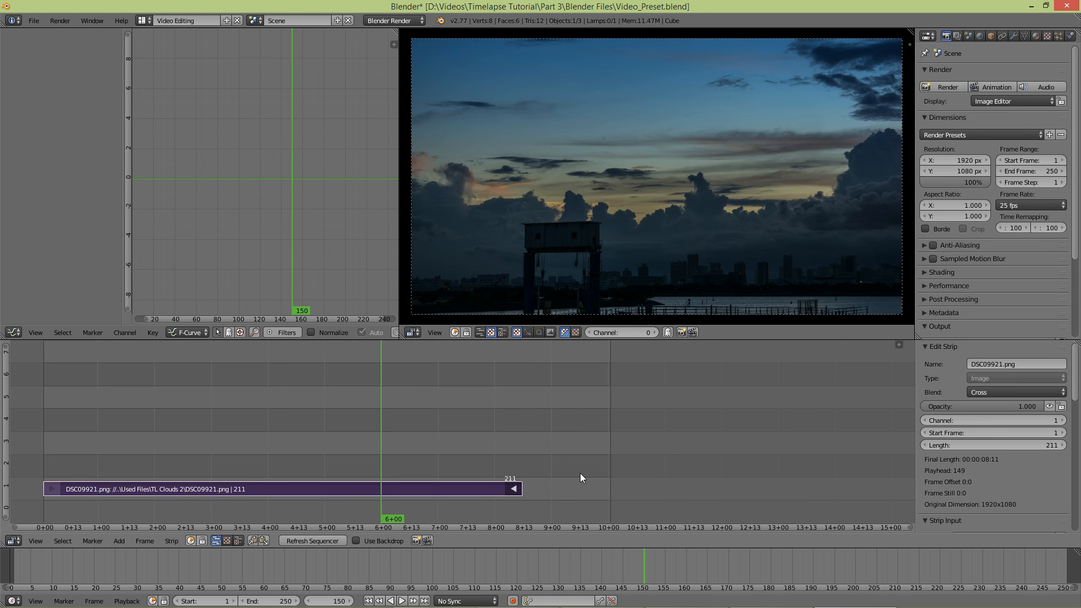
# - Duplicate the image strip into channel 2 and place the copy directly after the original, starting at frame 212
pyautogui.rightClick(462, 489)
pyautogui.hotkey('shift', 'd')
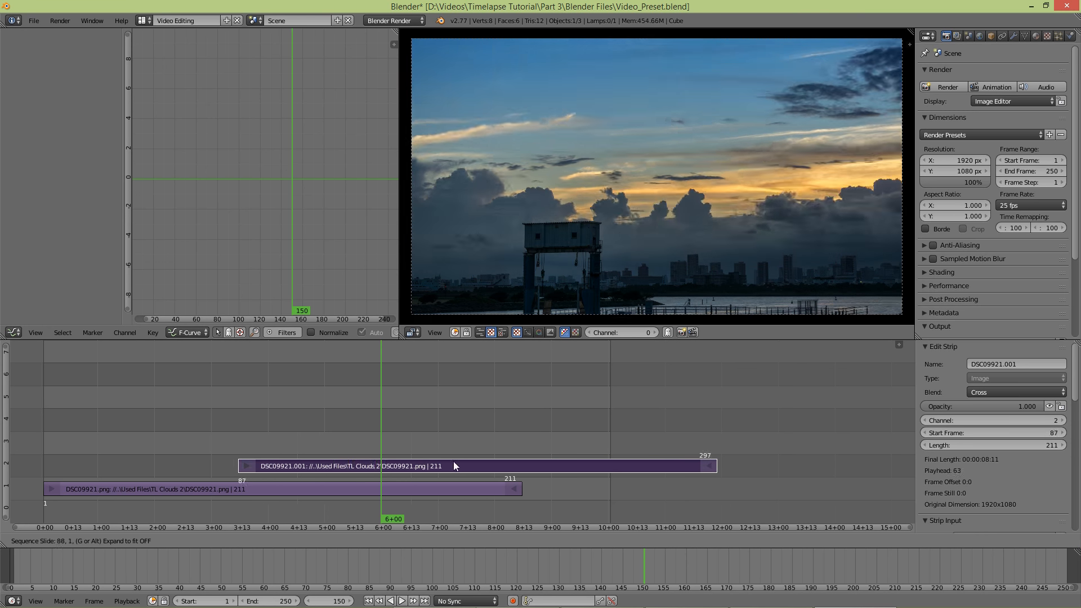
pyautogui.click(309, 467)
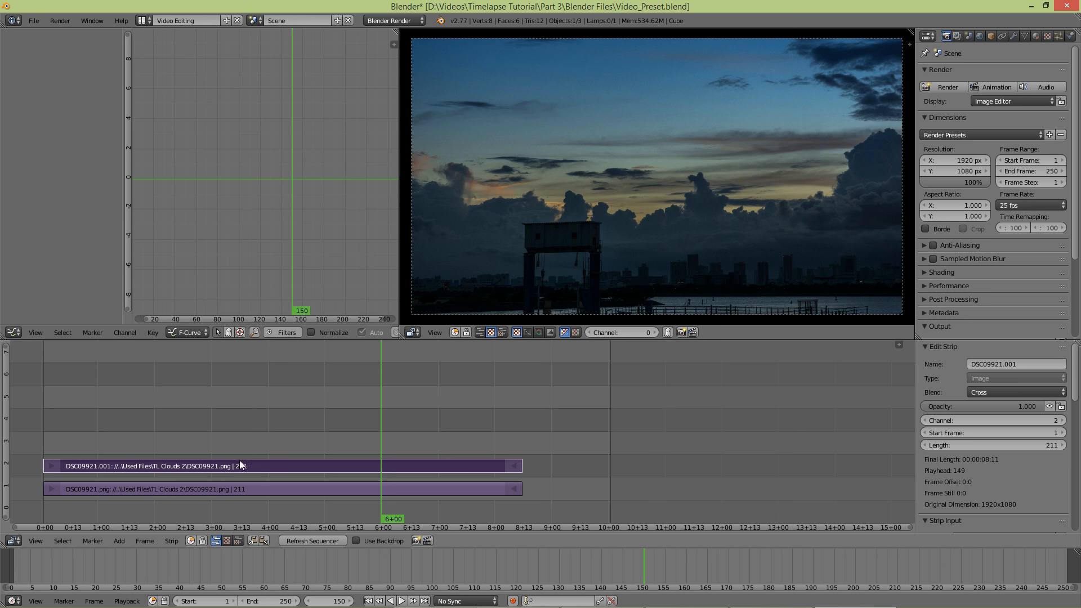
pyautogui.press('g')
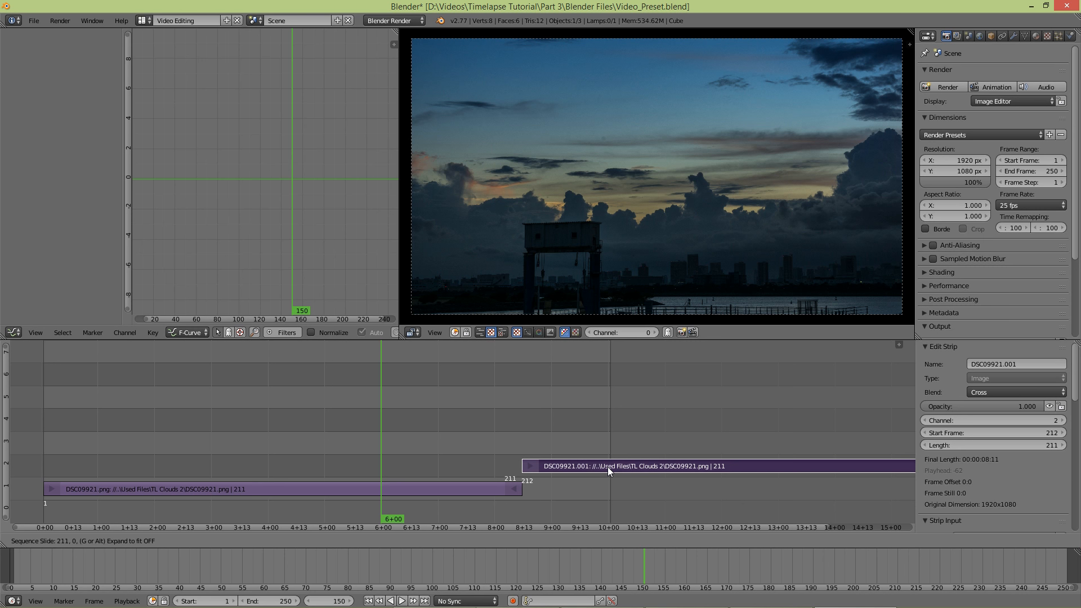
pyautogui.click(607, 467)
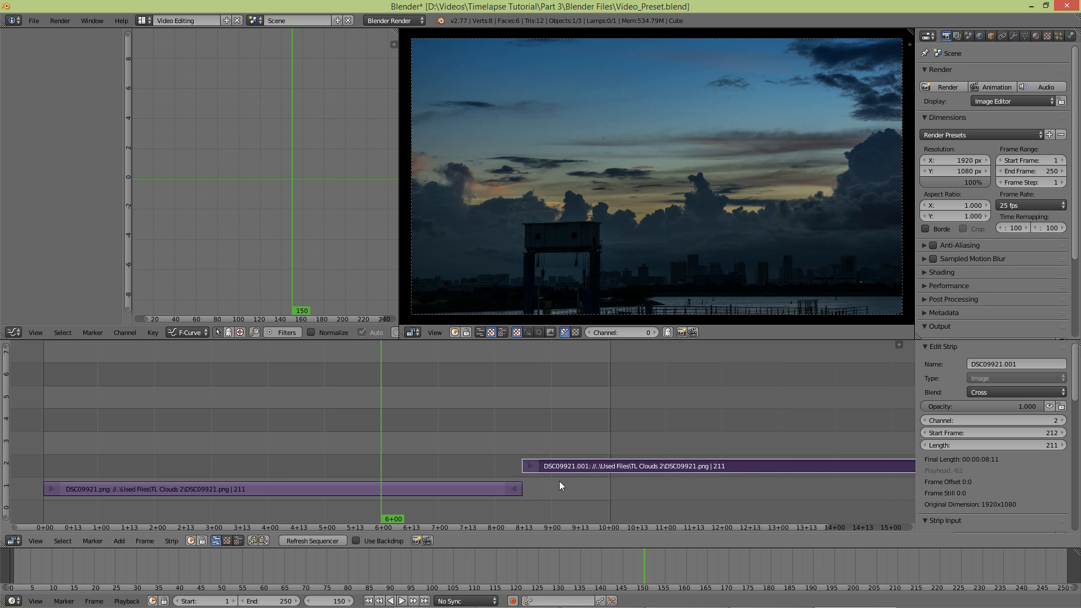
# - Play and scrub around the junction of the two strips to frame 183, and erase the duplicate strip
pyautogui.hotkey('alt', 'a')
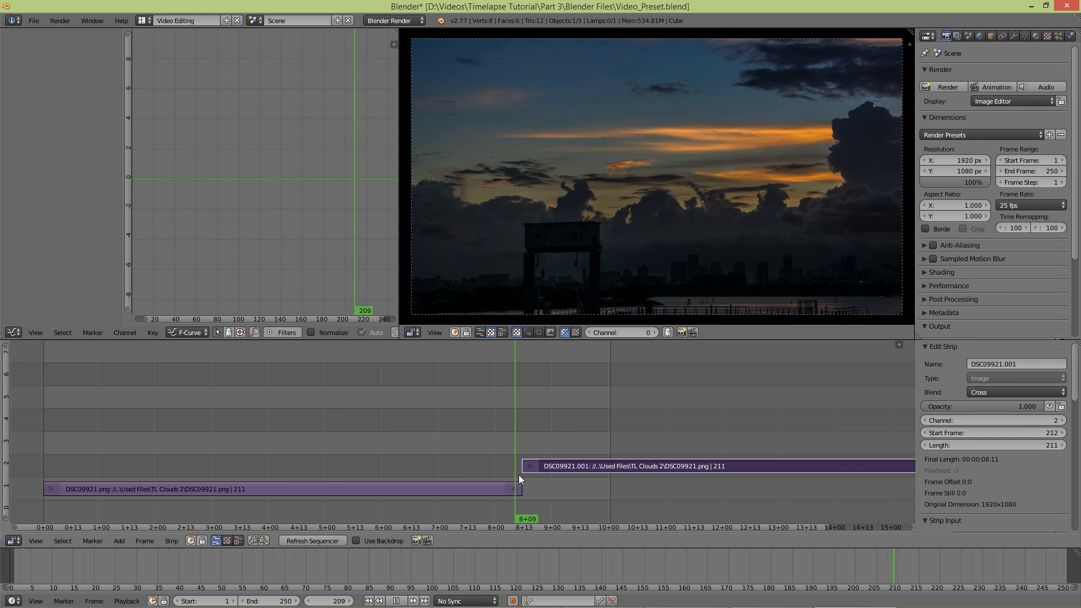
pyautogui.moveTo(532, 475); pyautogui.dragTo(455, 491)
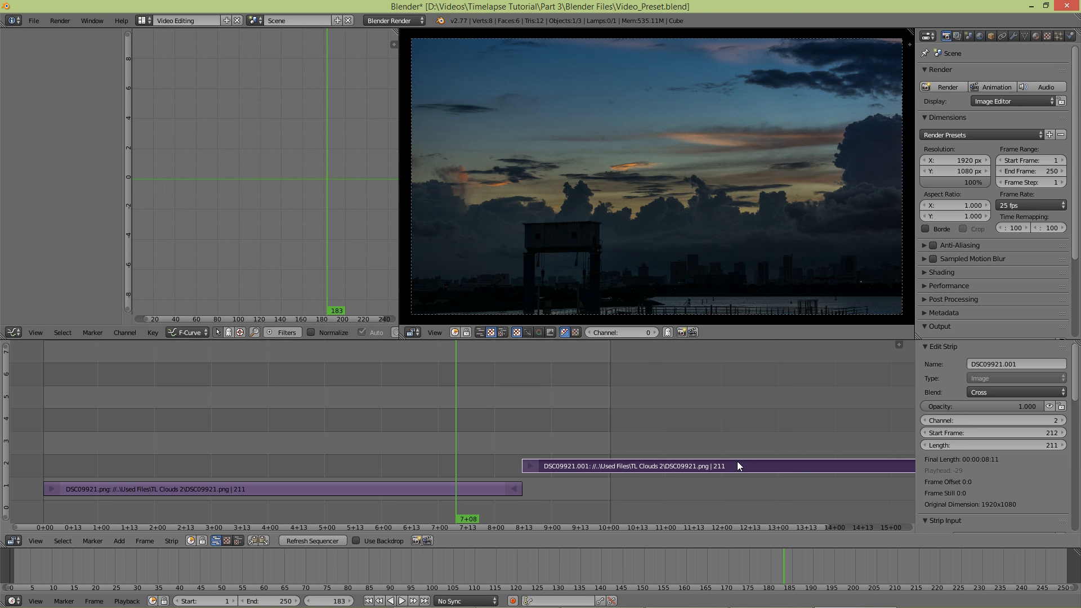
pyautogui.press('x')
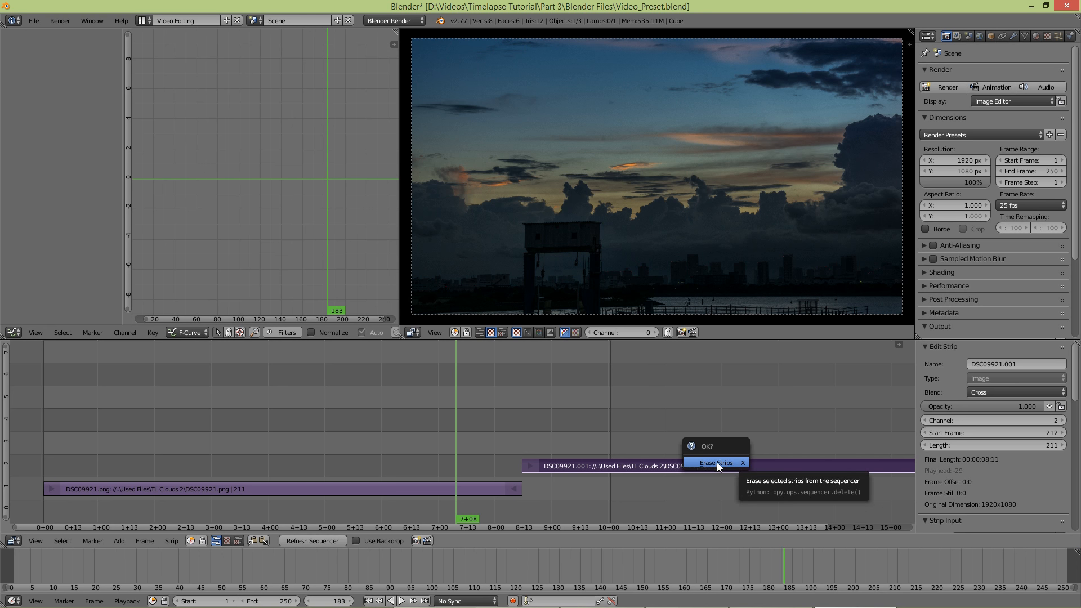
pyautogui.click(712, 463)
# - Select the original image strip and soft-cut it at frame 153
pyautogui.click(319, 463)
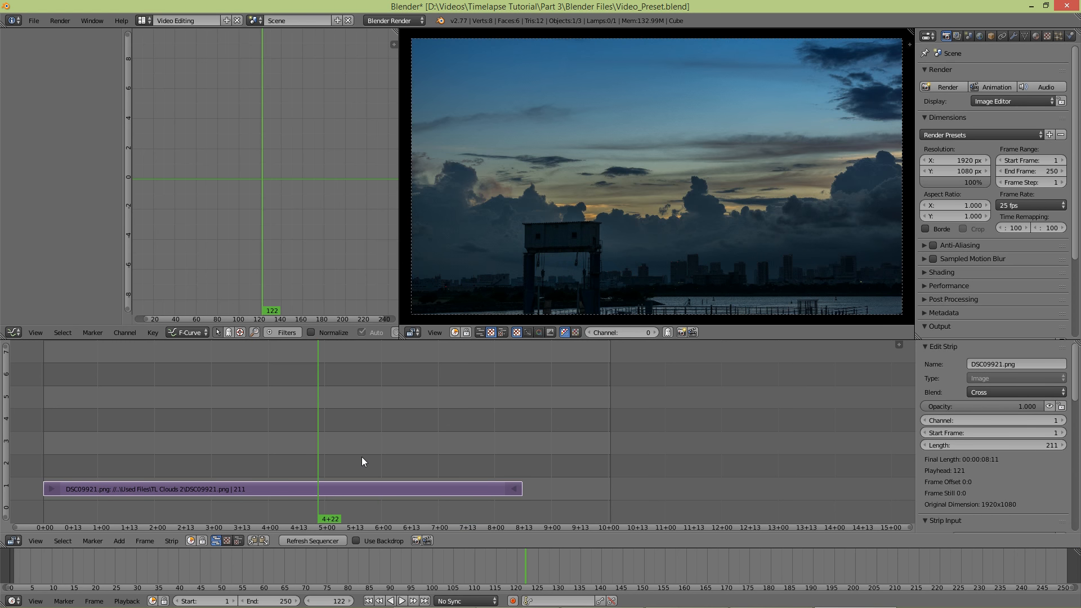
pyautogui.rightClick(280, 458)
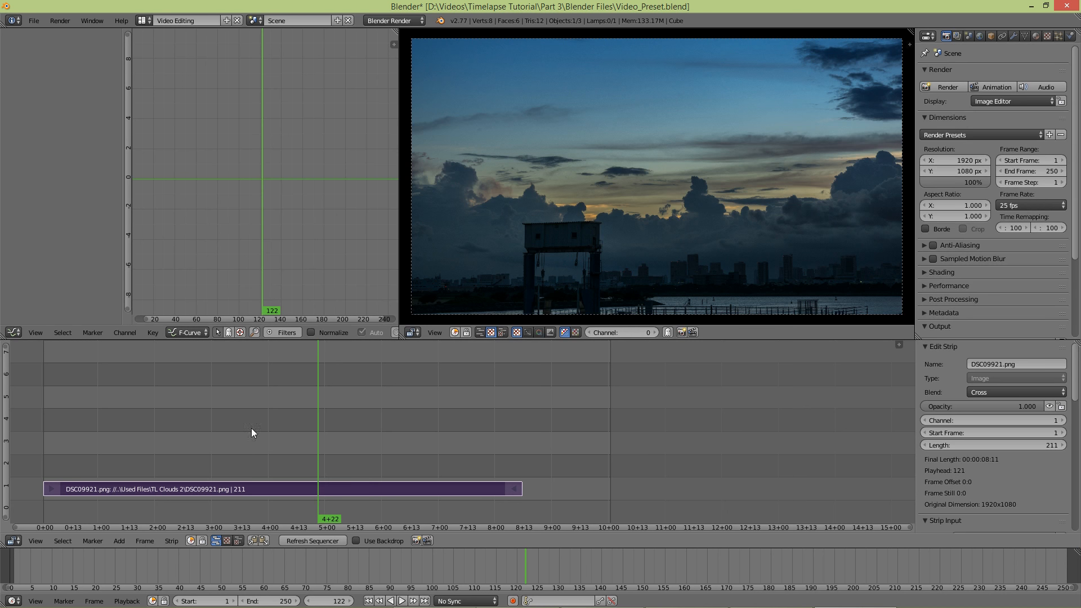
pyautogui.moveTo(318, 438); pyautogui.dragTo(385, 439)
pyautogui.hotkey('alt', 'a')
pyautogui.click(171, 540)
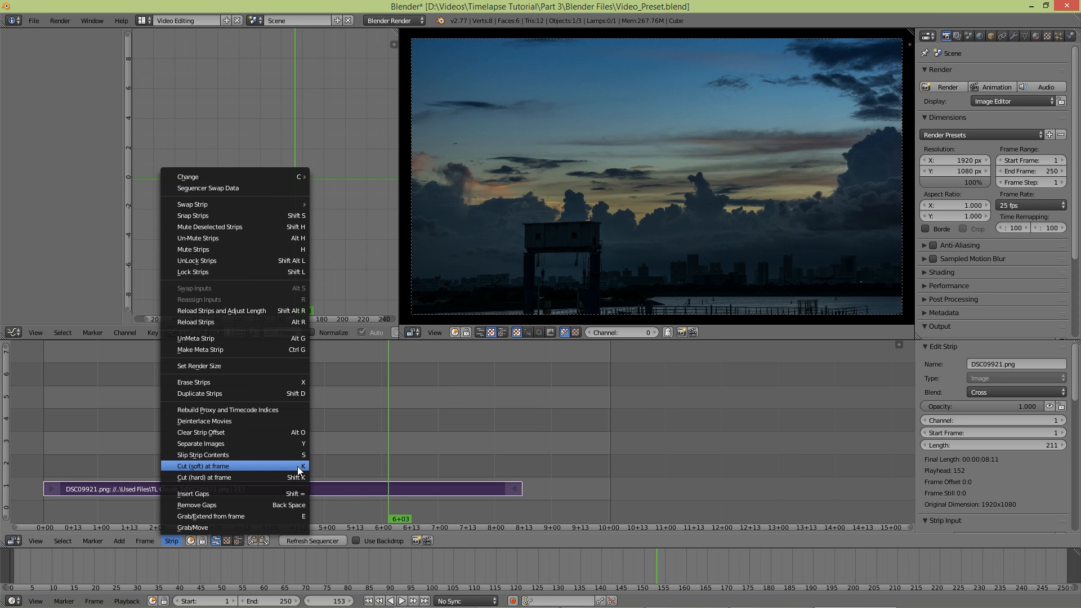
pyautogui.click(297, 466)
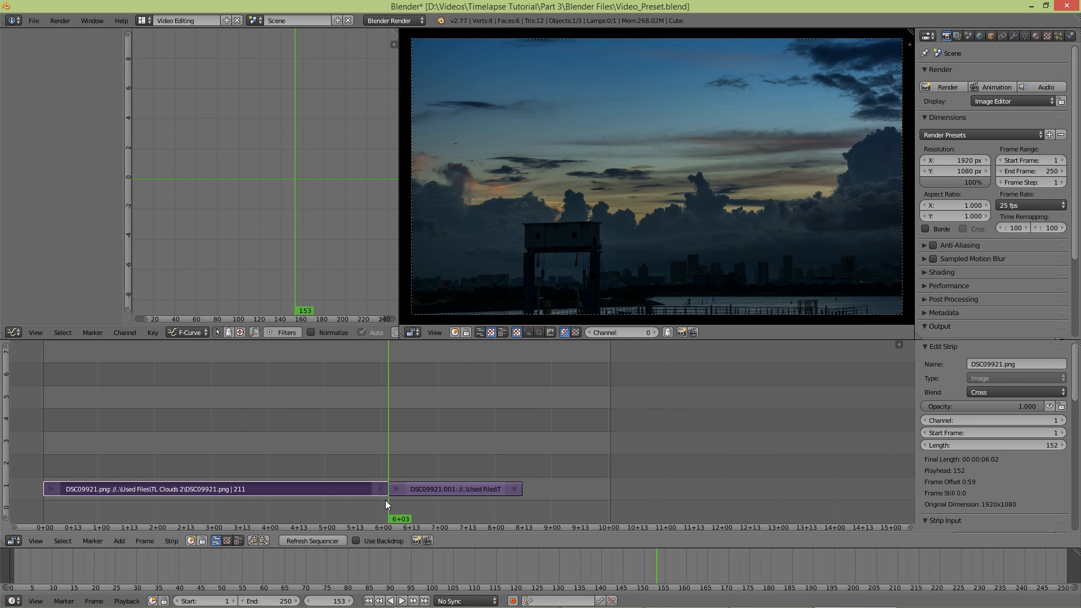
# - Slide the second piece of the cut strip away from the first along channel 1, to start frame 29
pyautogui.rightClick(451, 489)
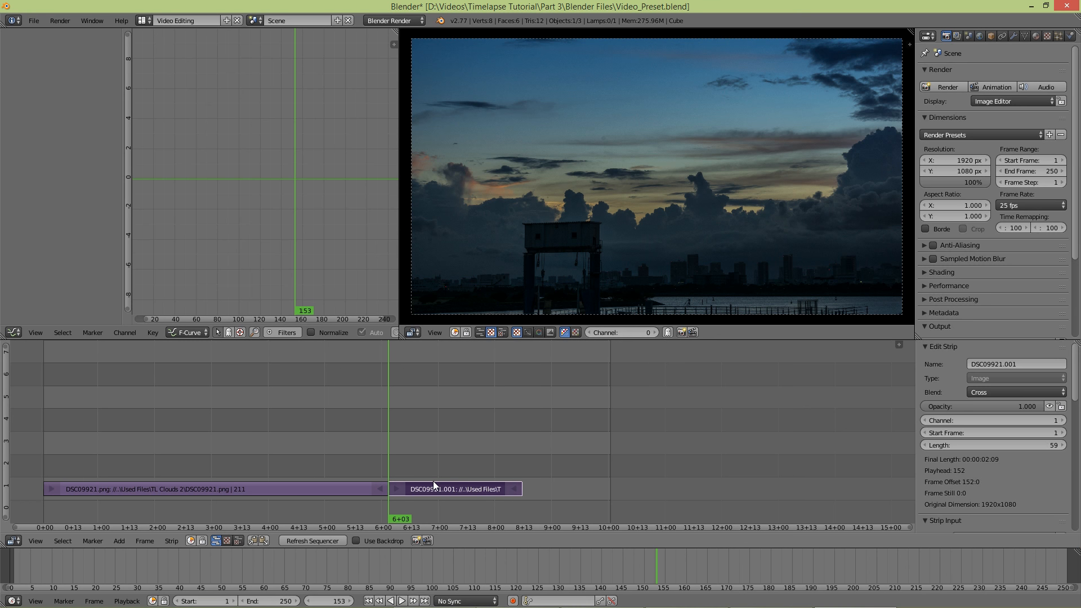
pyautogui.press('g')
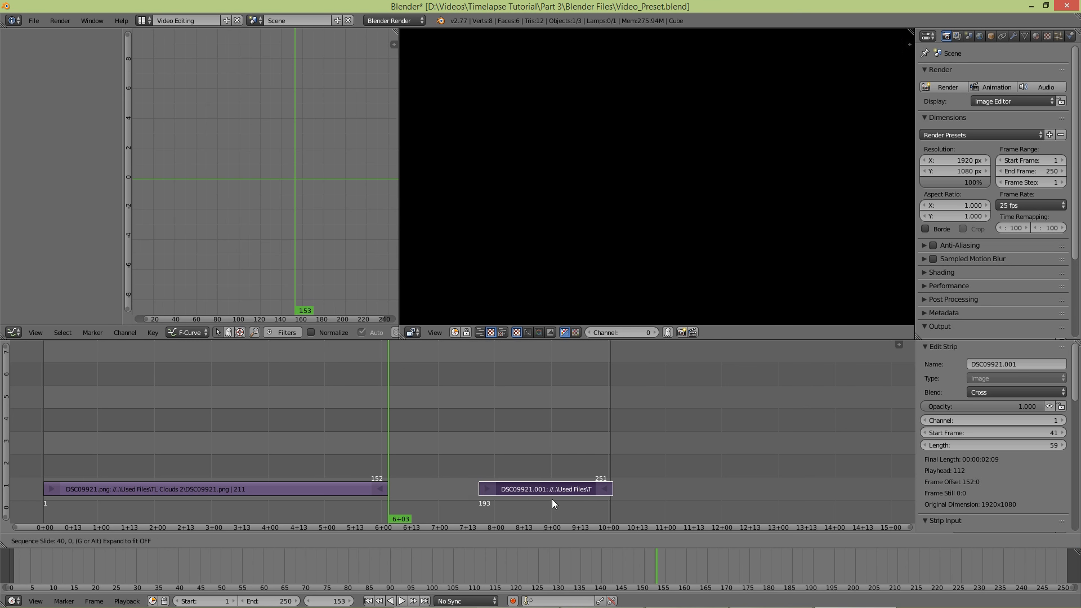
pyautogui.click(523, 497)
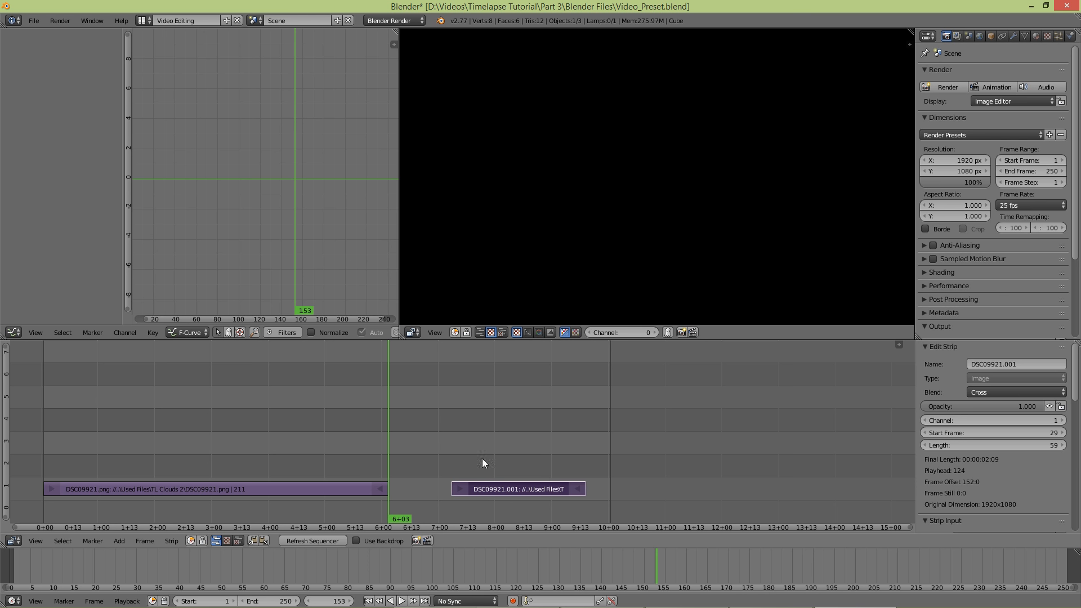
# - Extend the second piece's beginning back to frame 157, and play and scrub it to frame 173
pyautogui.moveTo(461, 487); pyautogui.dragTo(404, 478, button='right')
pyautogui.hotkey('alt', 'a')
pyautogui.moveTo(414, 445); pyautogui.dragTo(433, 456)
pyautogui.hotkey('alt', 'a')
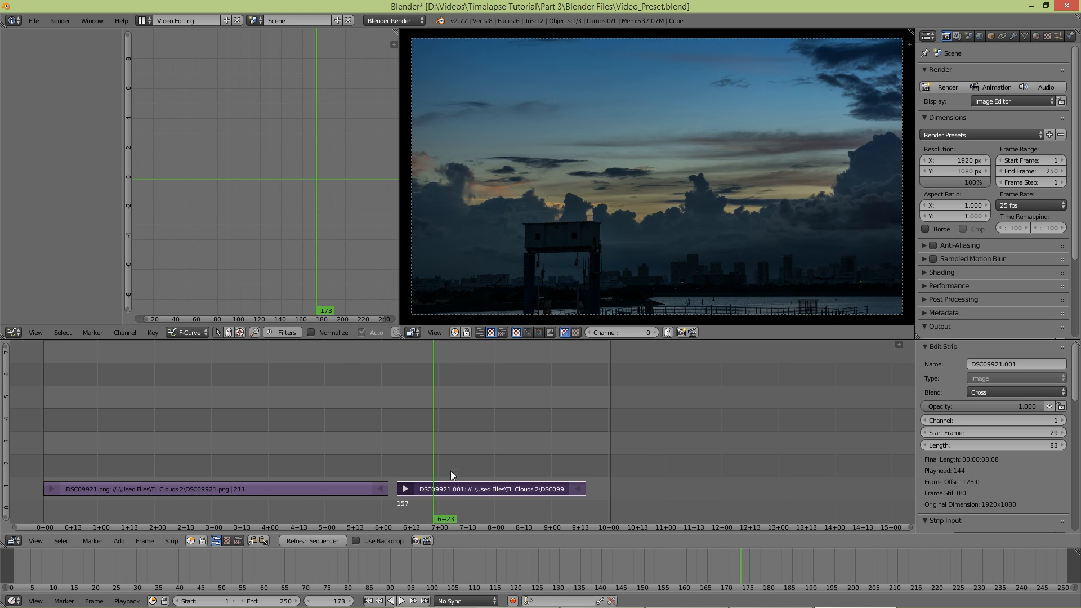
# - Move the whole second piece up to channel 4 at start frame 68
pyautogui.rightClick(470, 490)
pyautogui.press('g')
pyautogui.click(470, 465)
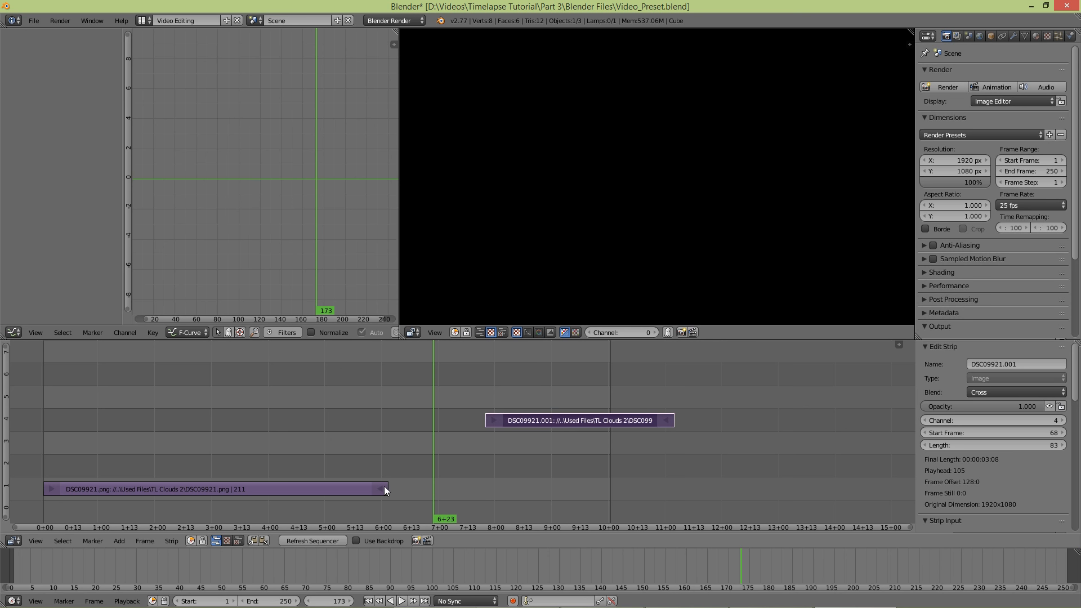
# - Extend the first piece's end to frame 206, and shorten it back to frame 137
pyautogui.rightClick(384, 487)
pyautogui.press('g')
pyautogui.click(480, 482)
pyautogui.moveTo(405, 445); pyautogui.dragTo(415, 465)
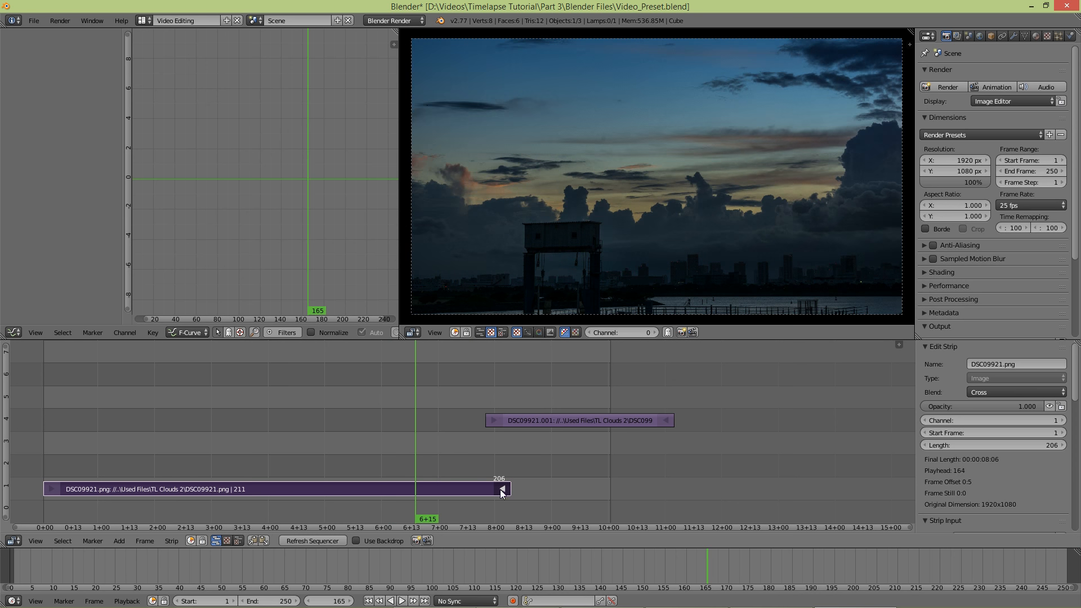
pyautogui.moveTo(502, 490); pyautogui.dragTo(342, 501, button='right')
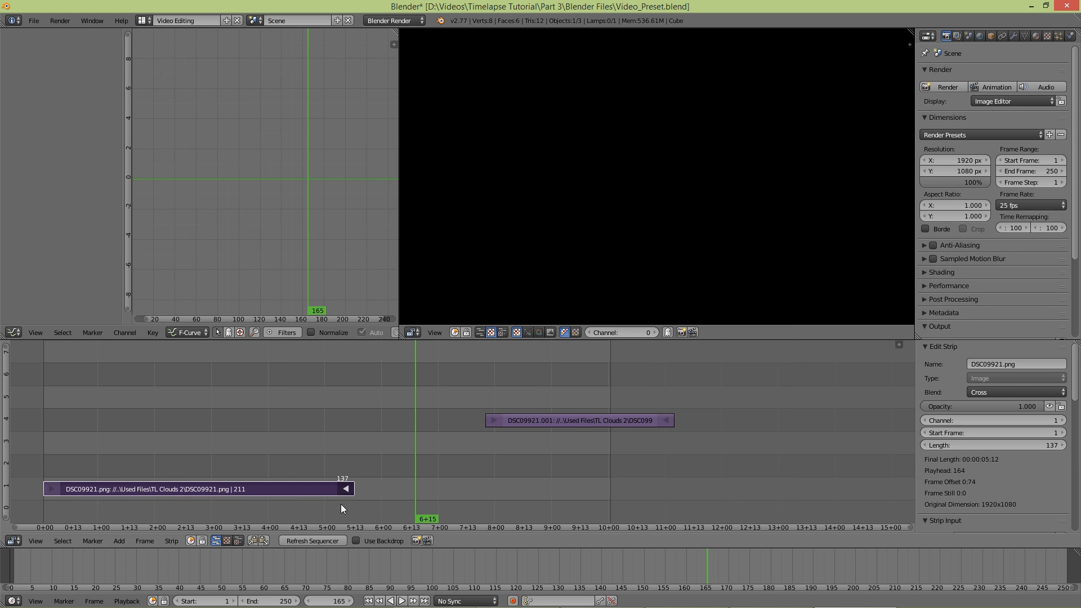
pyautogui.click(340, 505)
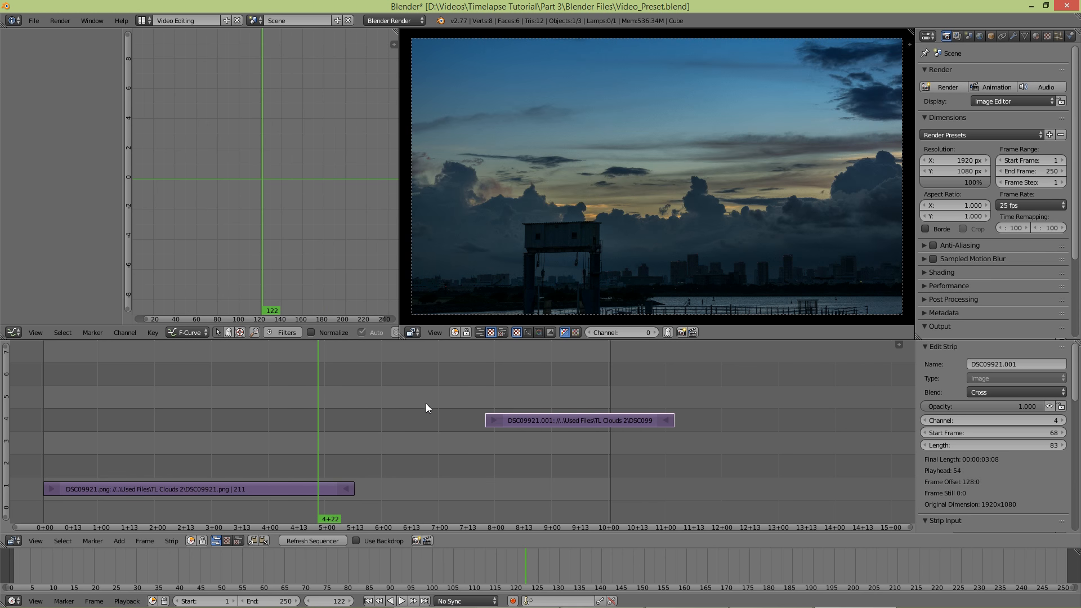
# - Move the second piece to channel 2 above the first strip at start frame -80, and scrub to frame 134
pyautogui.rightClick(564, 423)
pyautogui.press('g')
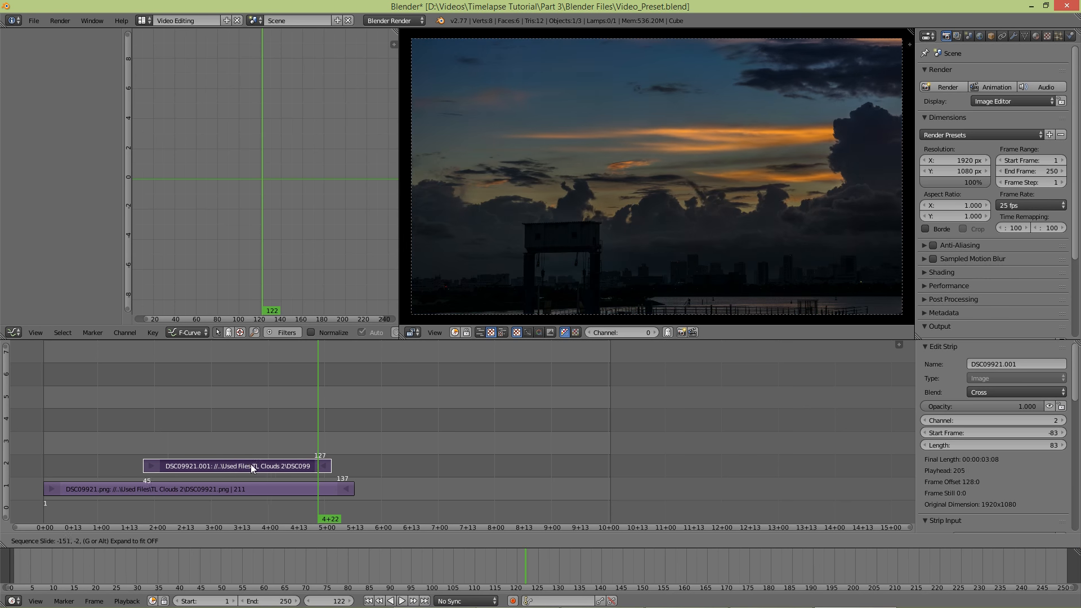
pyautogui.click(258, 464)
pyautogui.moveTo(312, 426); pyautogui.dragTo(345, 423)
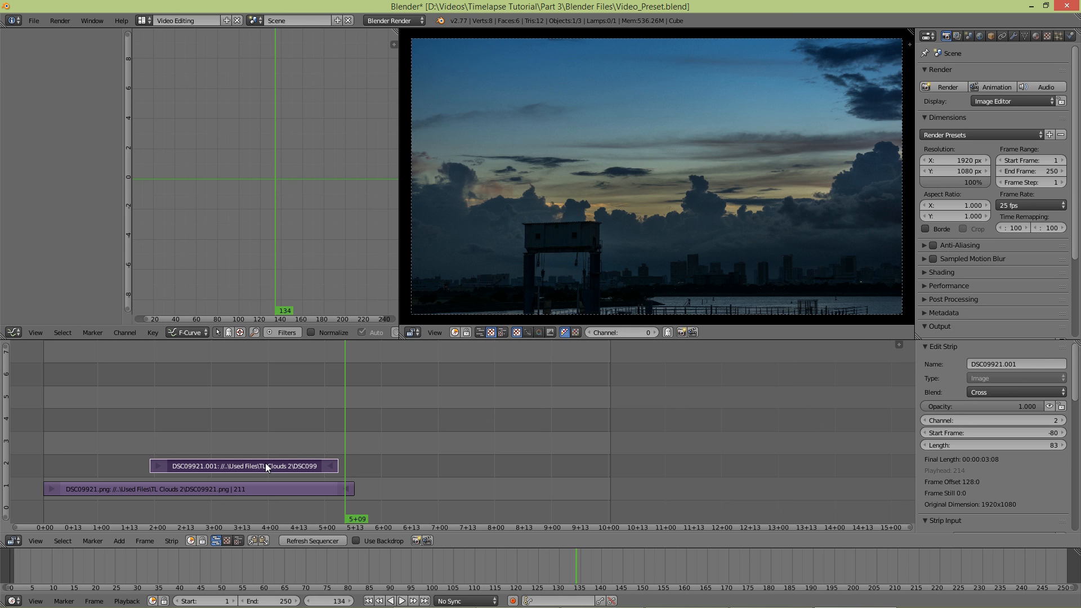
# - Erase the second piece in channel 2 from the sequencer
pyautogui.press('x')
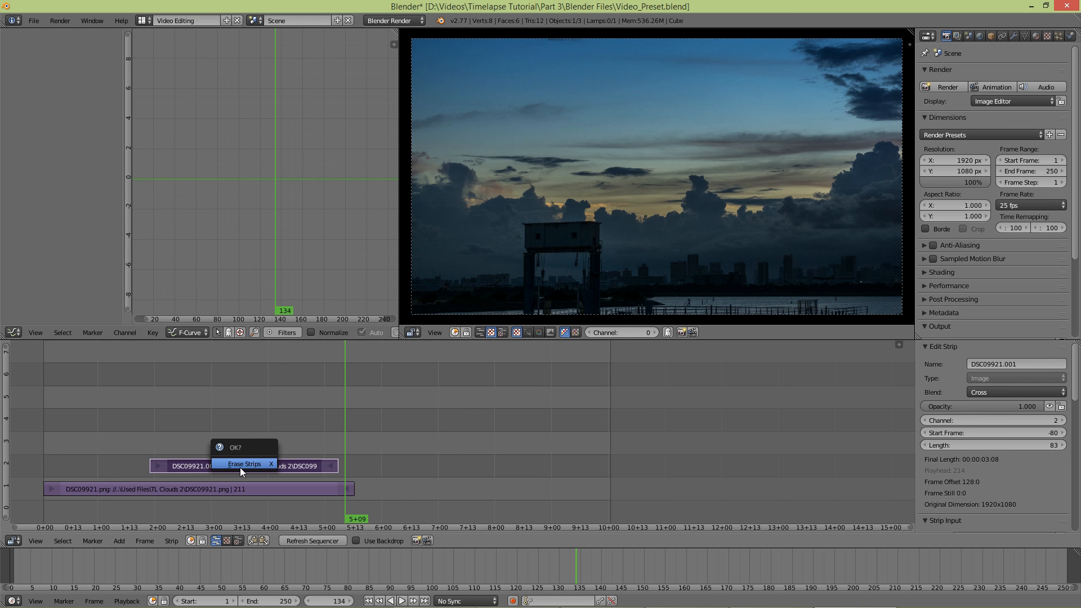
pyautogui.click(242, 465)
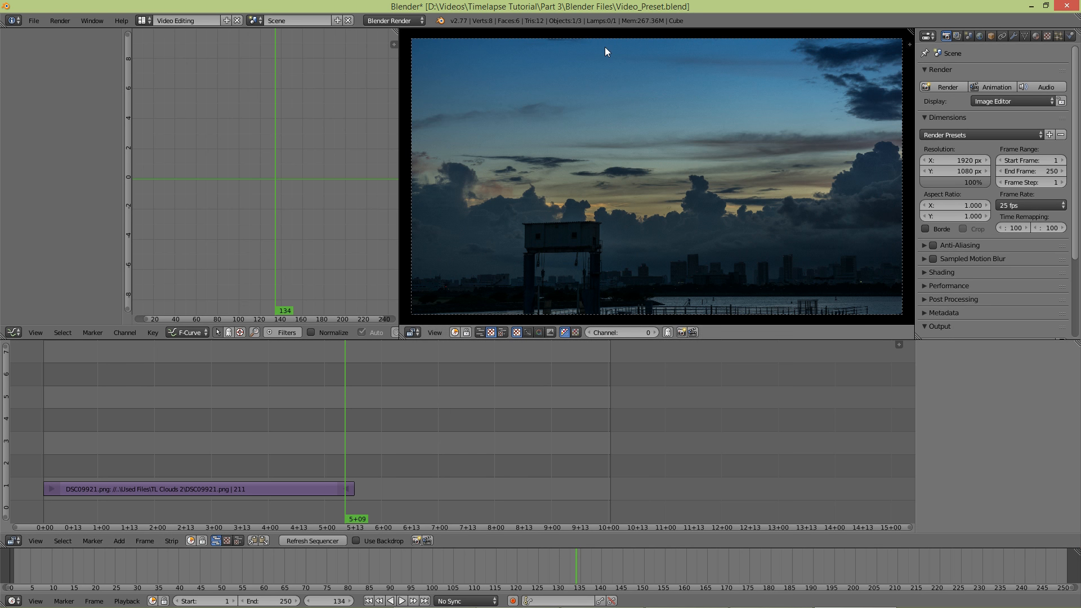
# - Bring 0001-0189.mp4 from New folder (2) in File Explorer into Blender's sequencer at frame 134, in channels 2 and 3
pyautogui.doubleClick(600, 6)
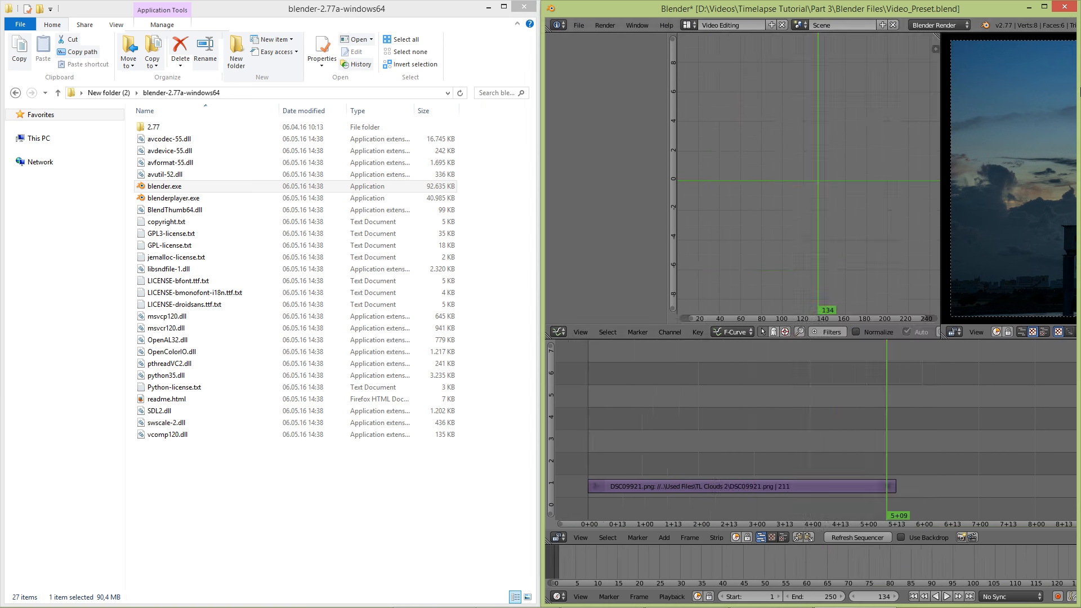
pyautogui.press('BackSpace')
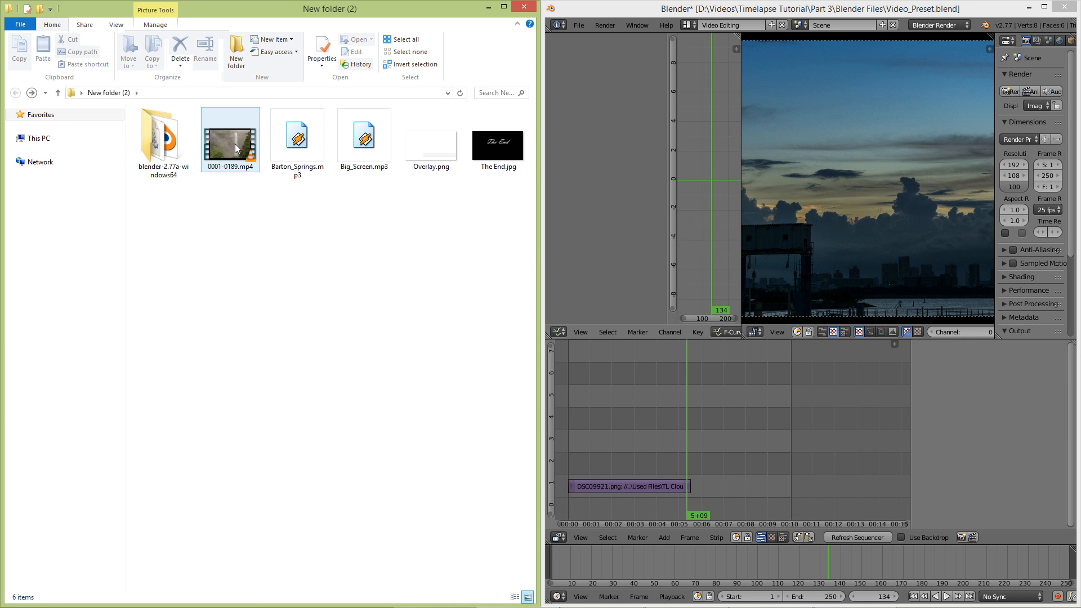
pyautogui.moveTo(232, 137); pyautogui.dragTo(658, 404)
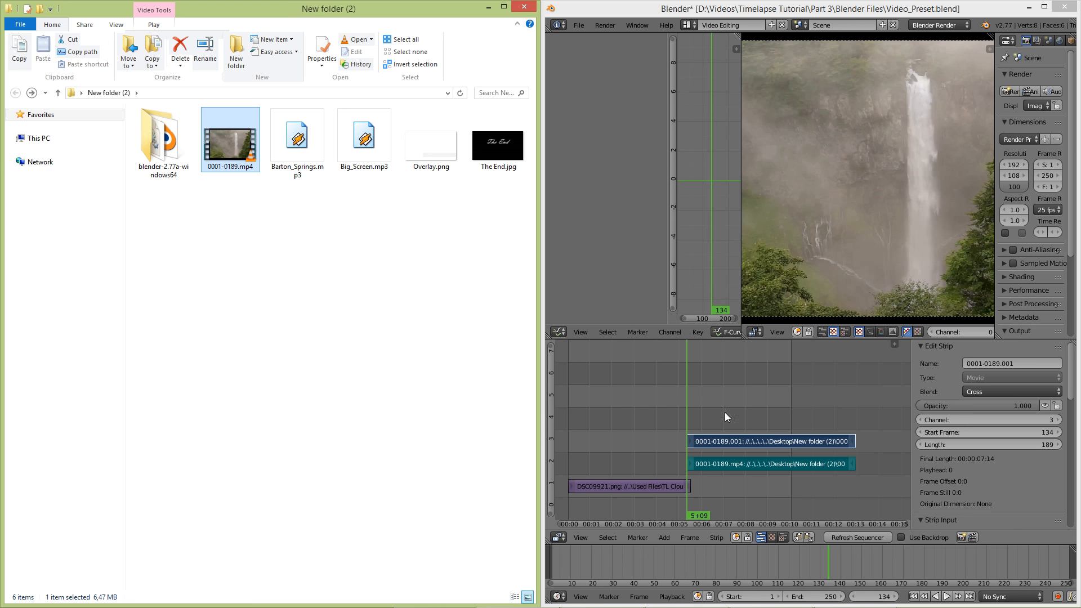
pyautogui.click(1043, 7)
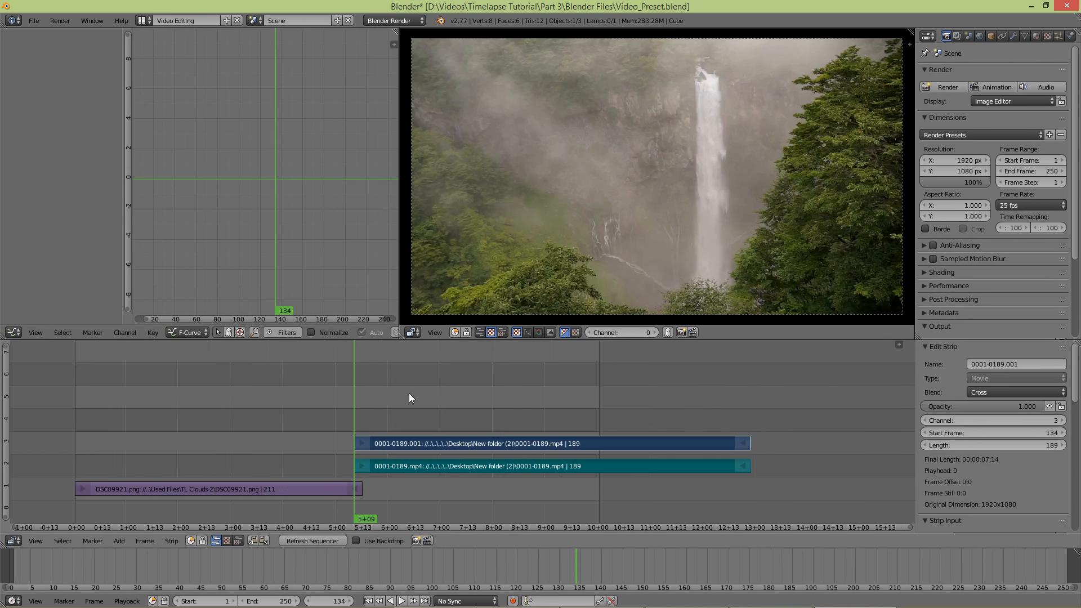
# - Play back the sequence over the newly added waterfall clip, and stop playback at frame 215
pyautogui.hotkey('alt', 'a')
pyautogui.hotkey('alt', 'a')
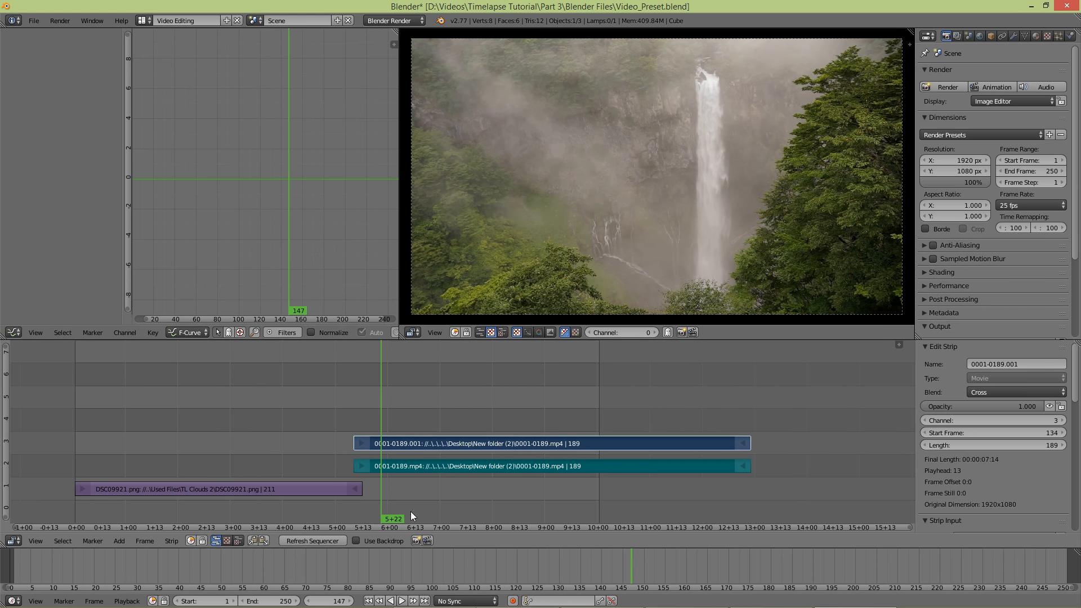
pyautogui.click(402, 601)
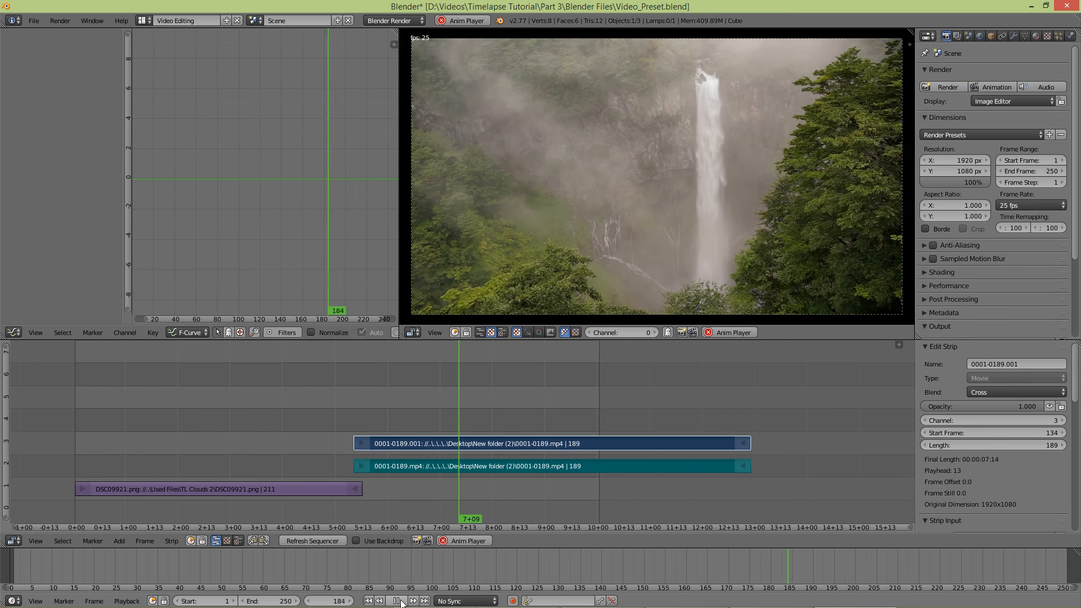
pyautogui.click(398, 601)
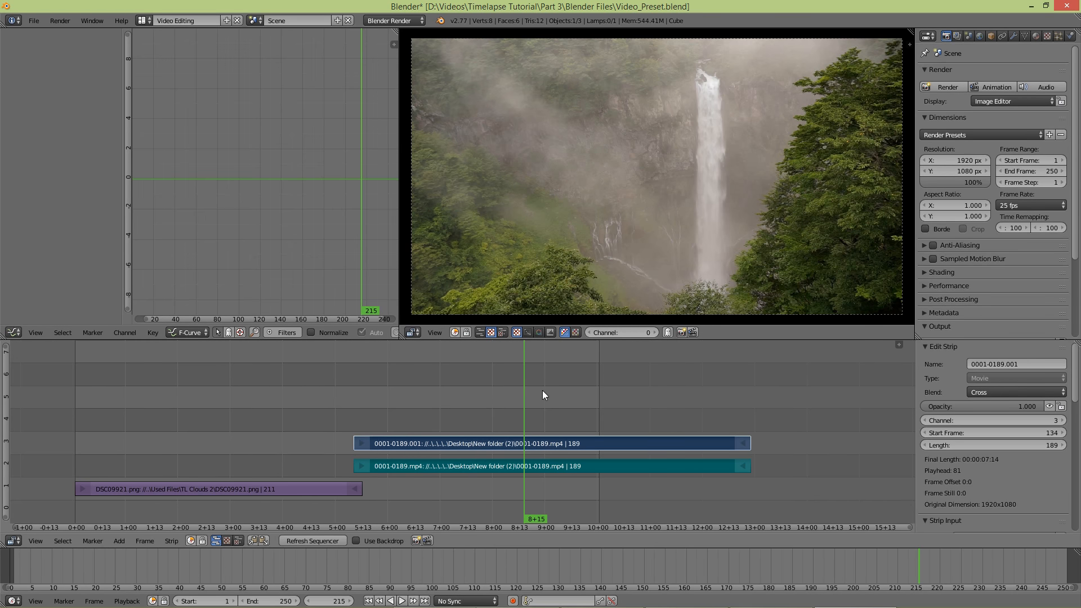
# - Move the clip's sound strip from channel 2 up to channel 4, keeping start frame 134
pyautogui.rightClick(445, 442)
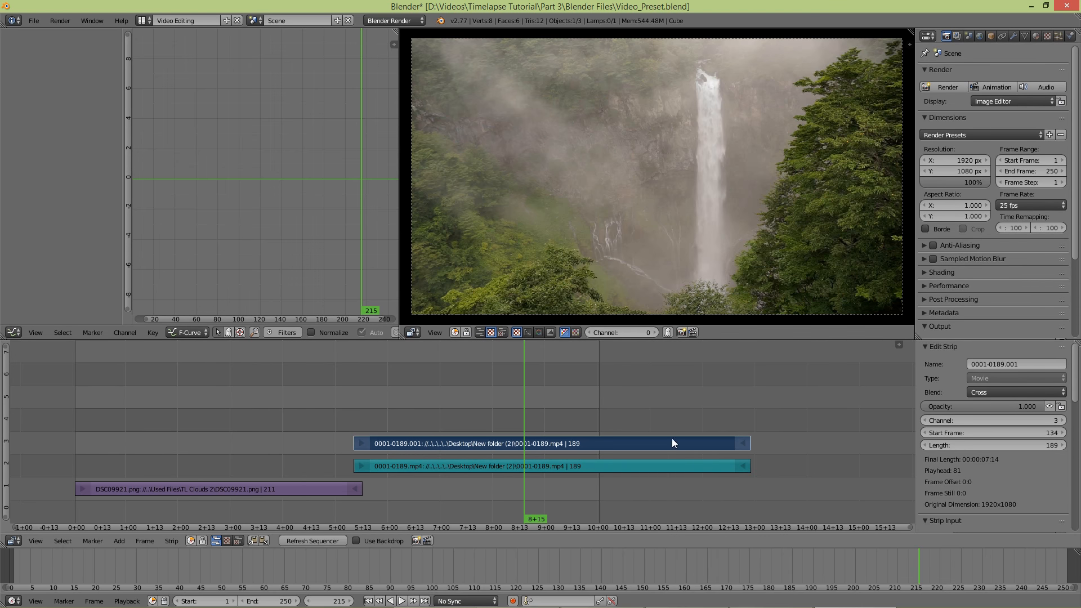
pyautogui.rightClick(576, 465)
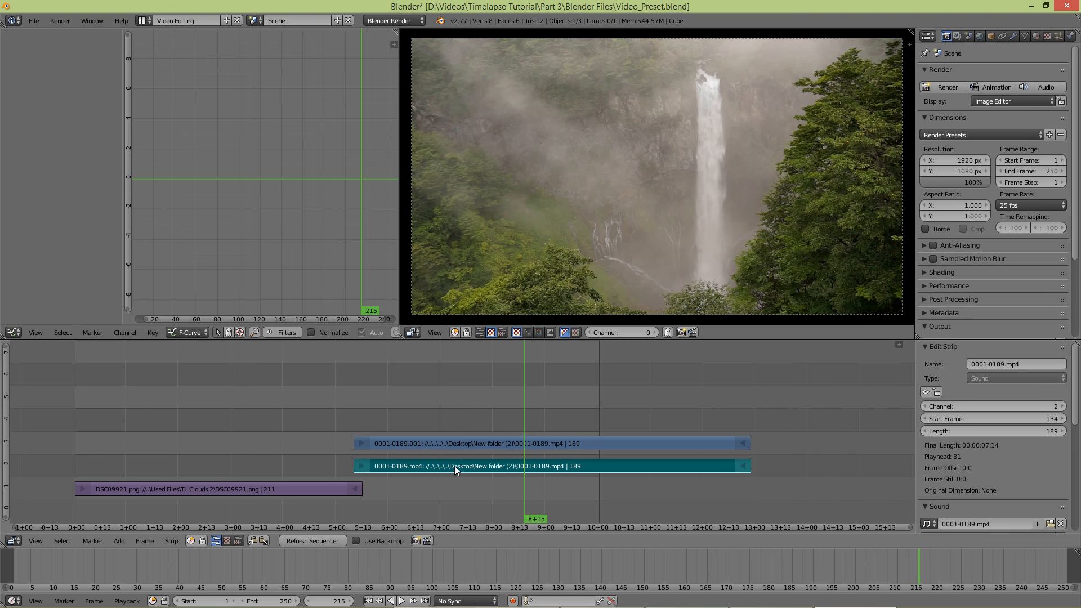
pyautogui.press('g')
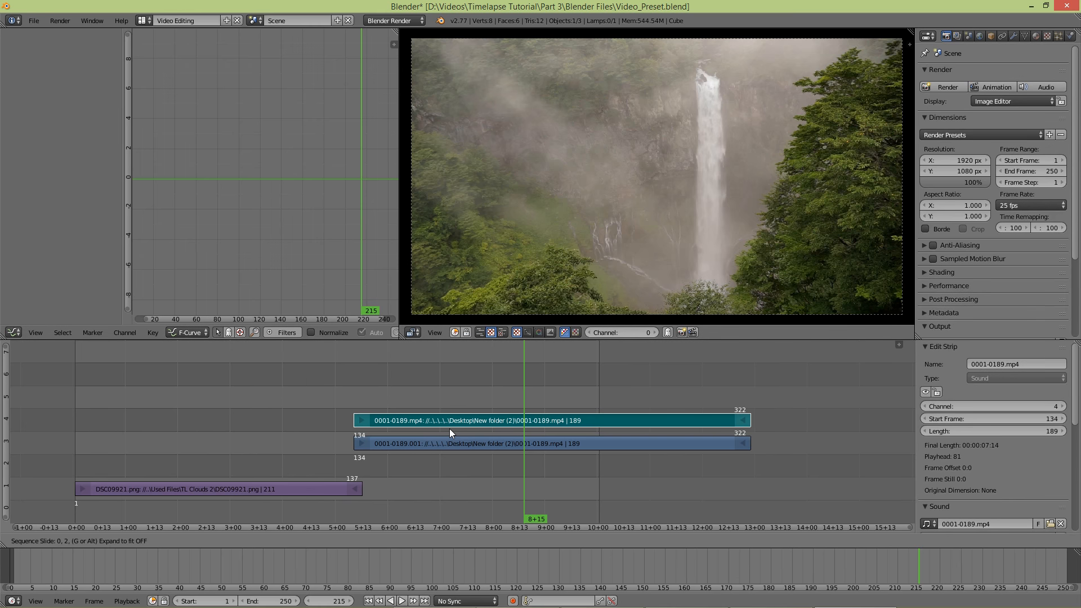
pyautogui.click(449, 428)
pyautogui.click(442, 442)
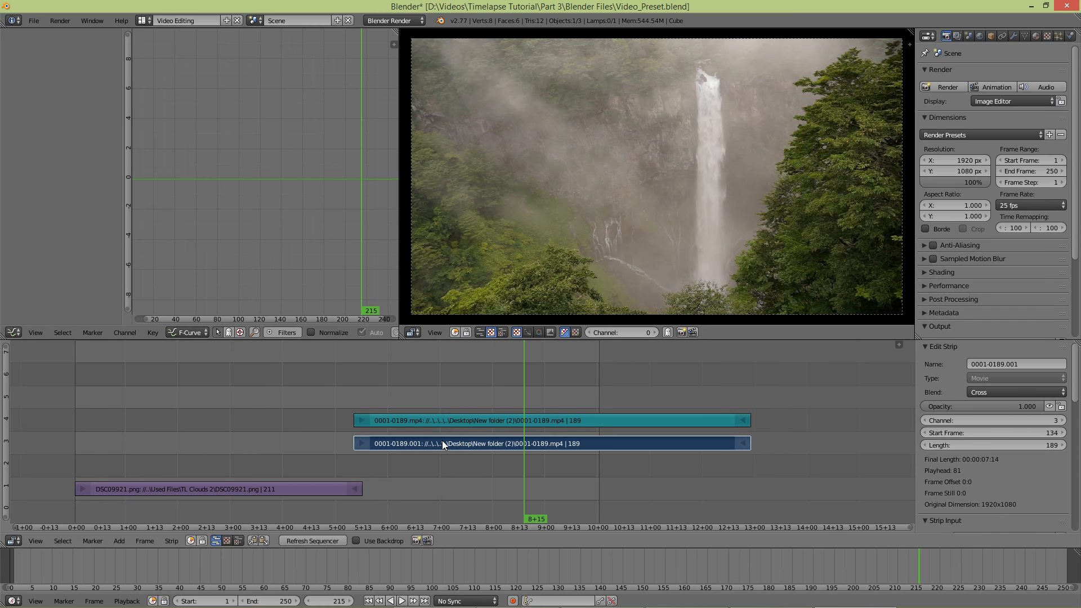
# - Shift the sound strip in channel 4 to start frame 174, and undo the shift
pyautogui.rightClick(442, 421)
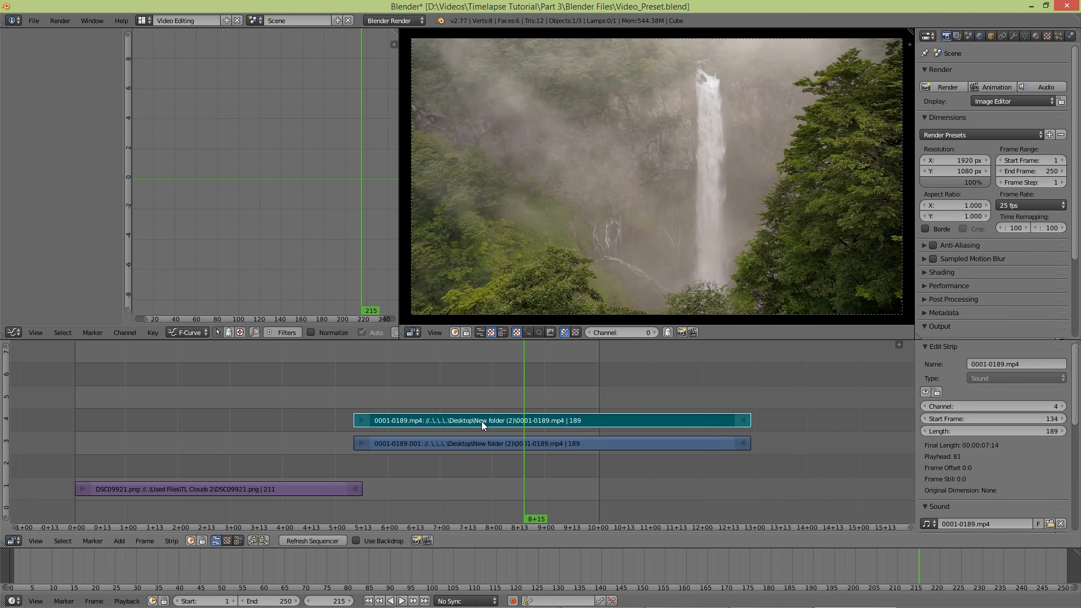
pyautogui.press('g')
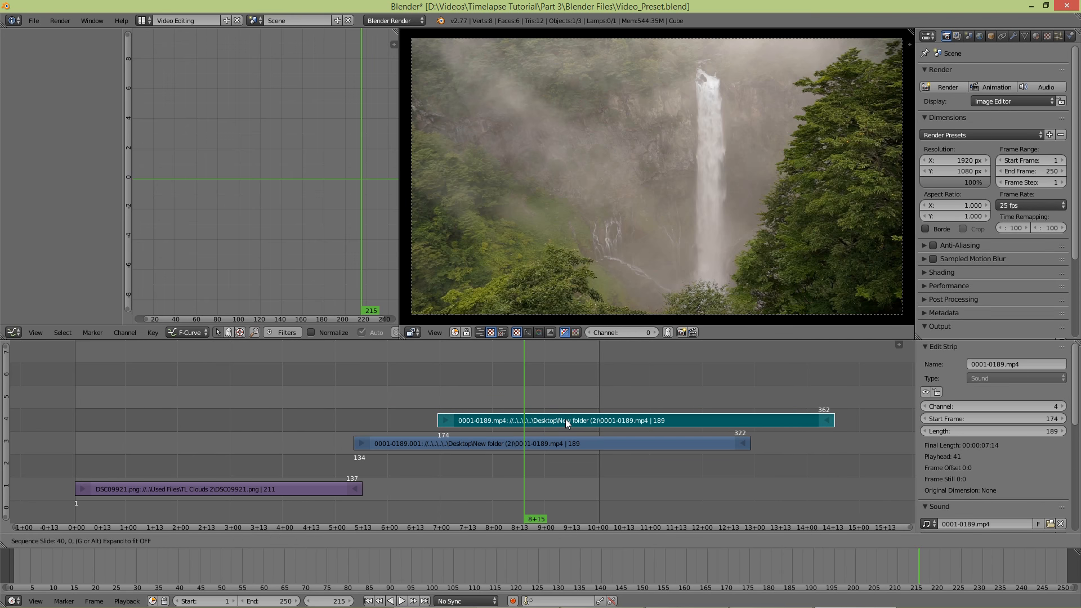
pyautogui.click(565, 418)
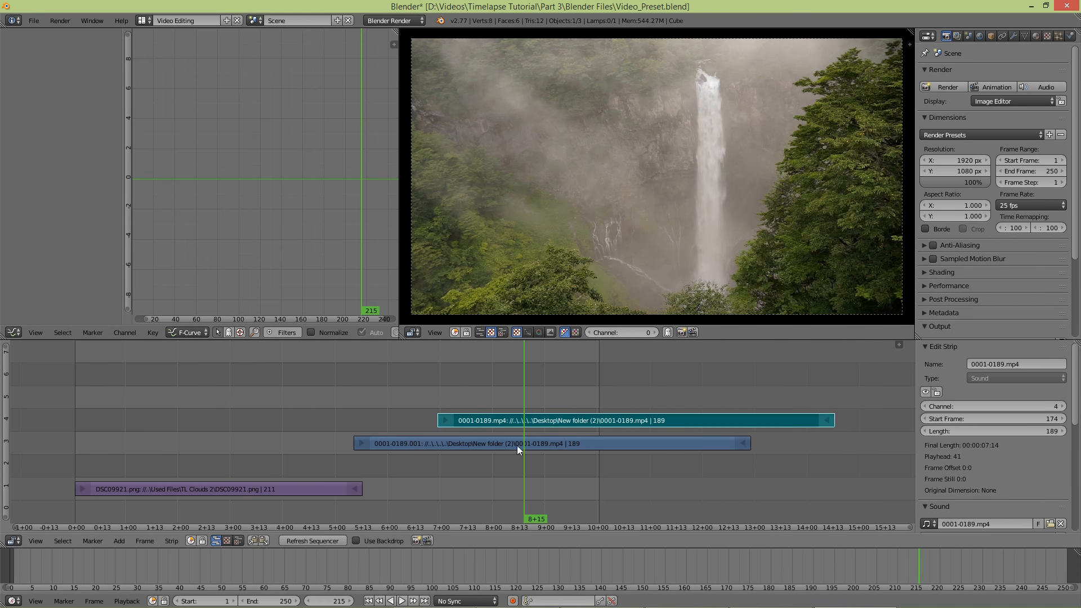
pyautogui.hotkey('ctrl', 'z')
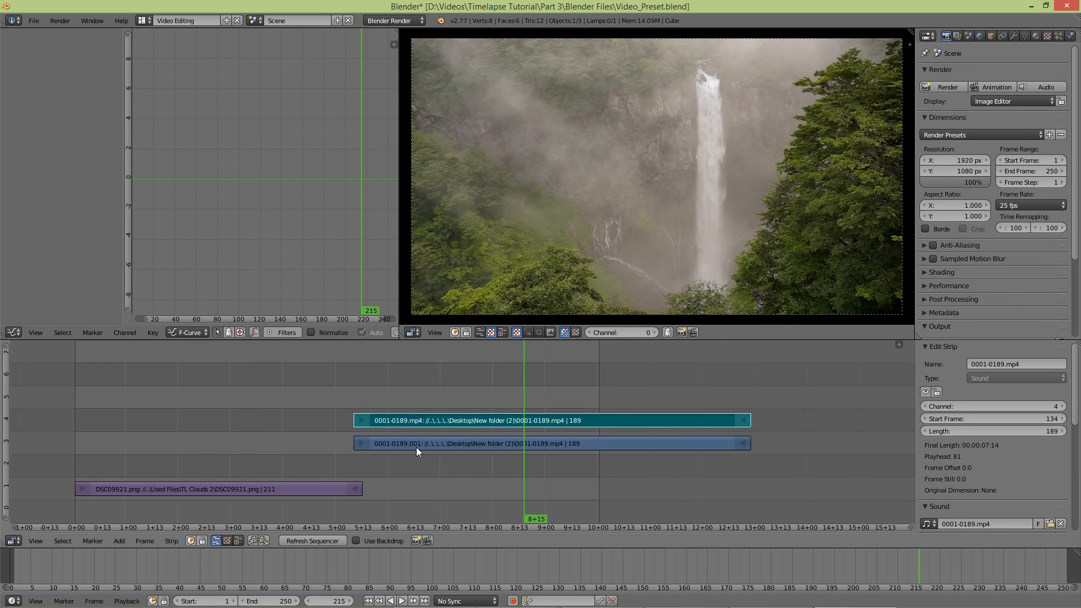
# - Examine the video details of 0001-0189.mp4 in File Explorer for its frame rate, and return to the full Blender window
pyautogui.rightClick(441, 441)
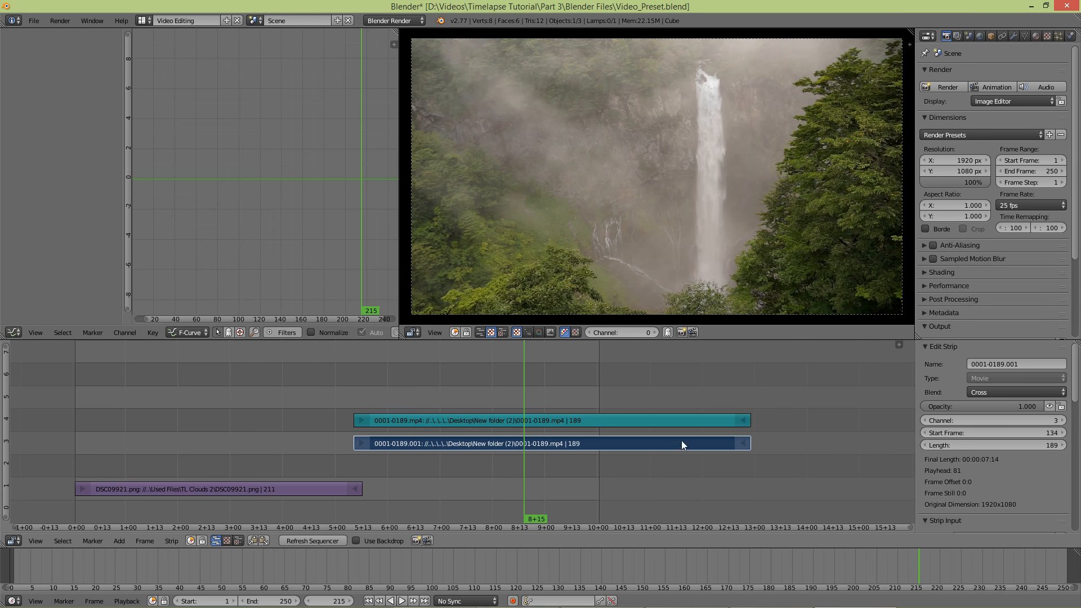
pyautogui.moveTo(630, 7); pyautogui.dragTo(1079, 18)
pyautogui.click(248, 164)
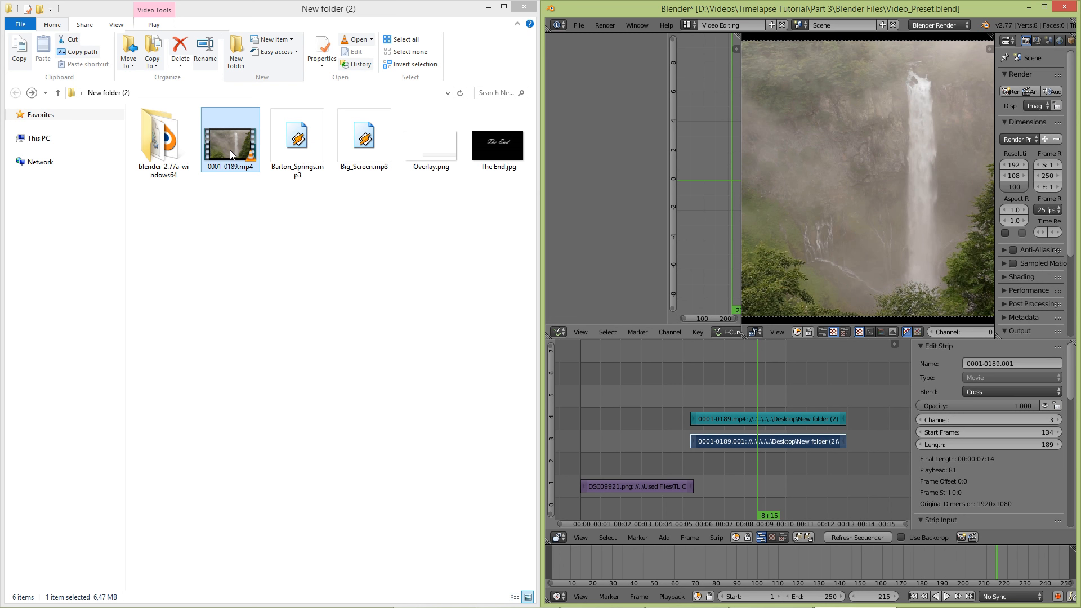
pyautogui.rightClick(229, 150)
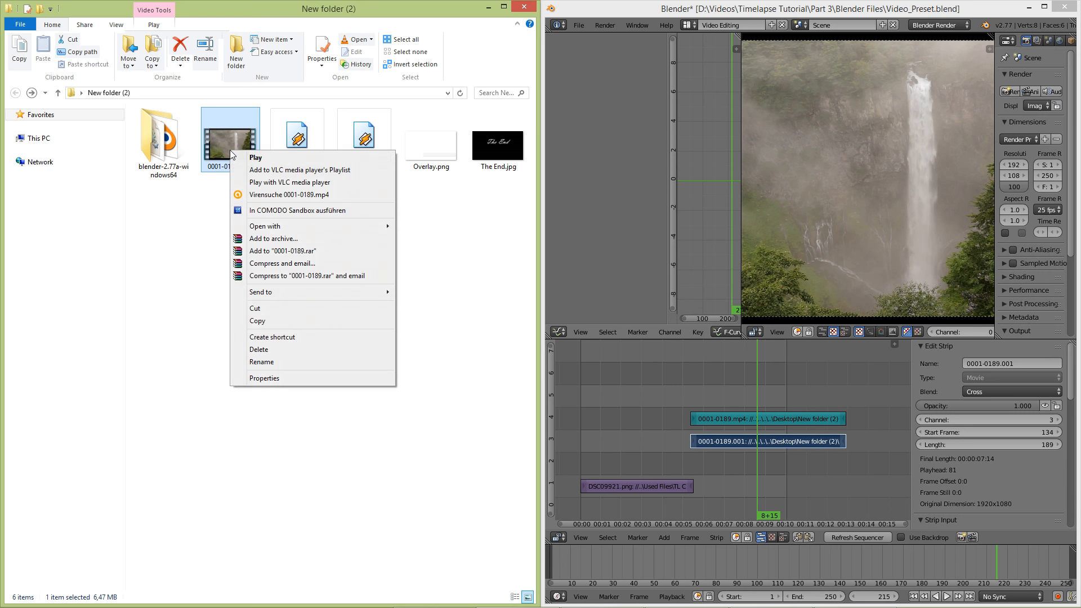
pyautogui.click(264, 378)
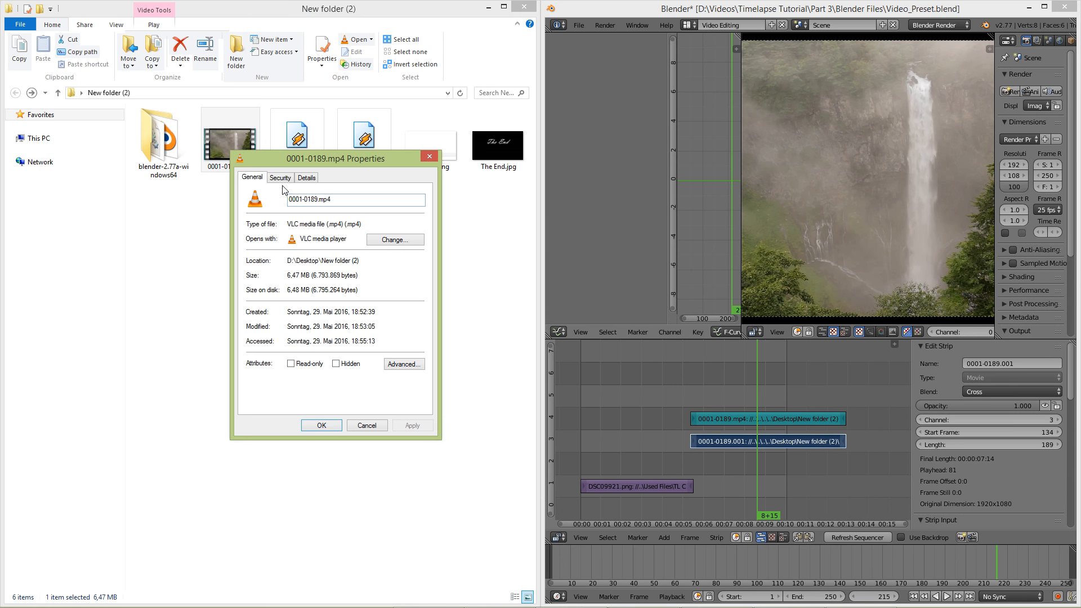
pyautogui.click(308, 178)
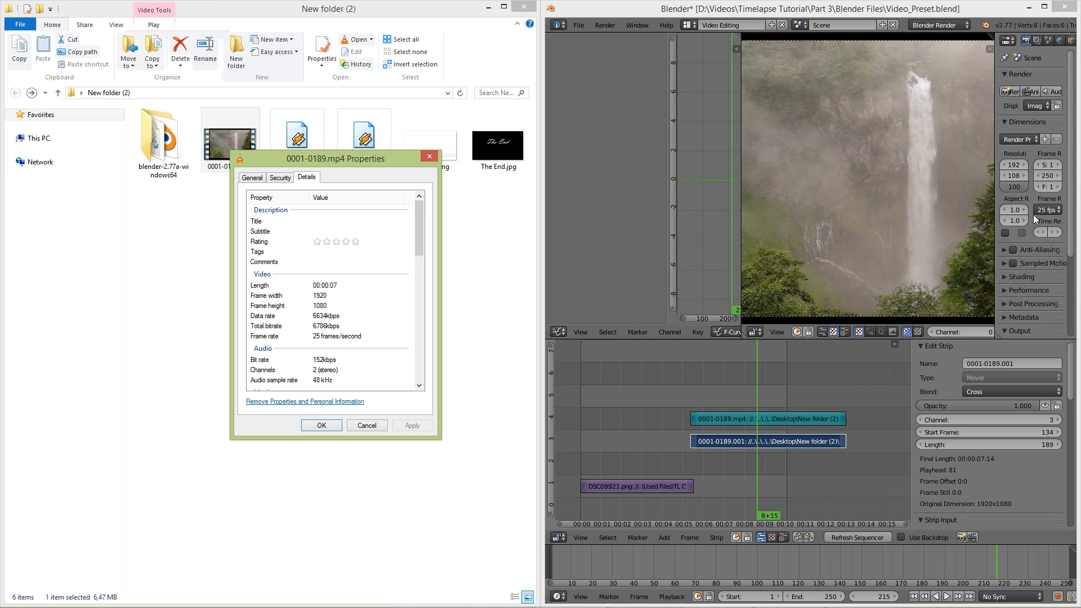
pyautogui.click(430, 160)
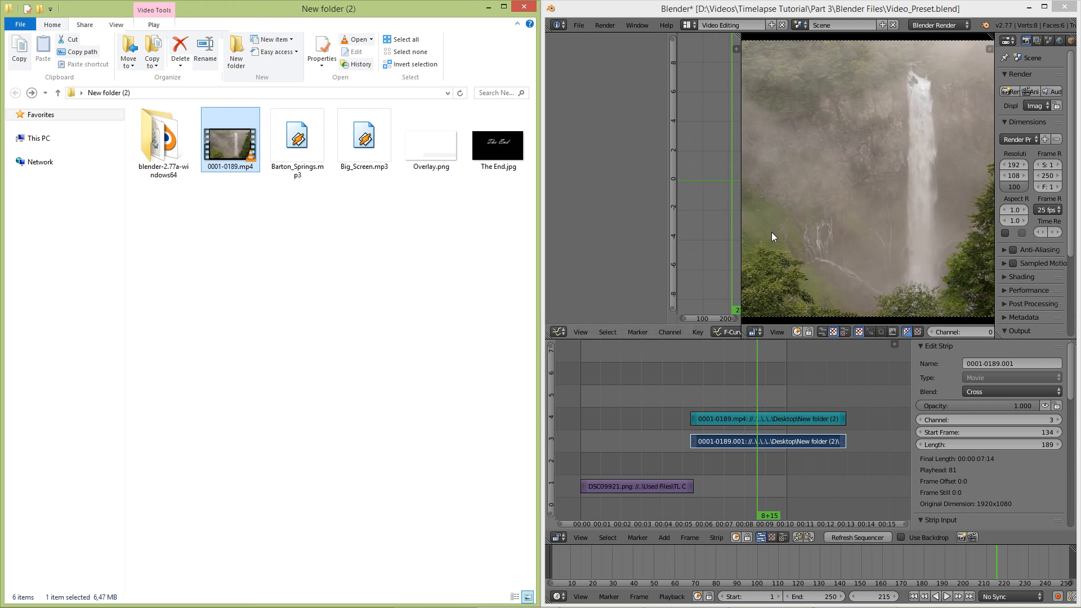
pyautogui.click(1042, 8)
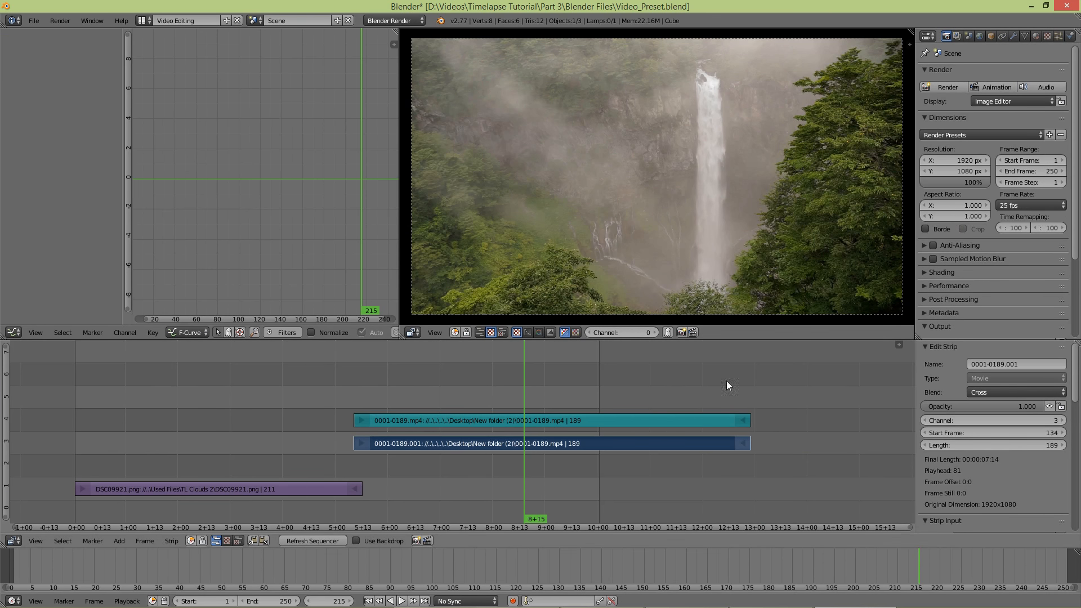
# - Set the scene's frame rate to 30 fps, and set it back to 25 fps
pyautogui.click(1024, 205)
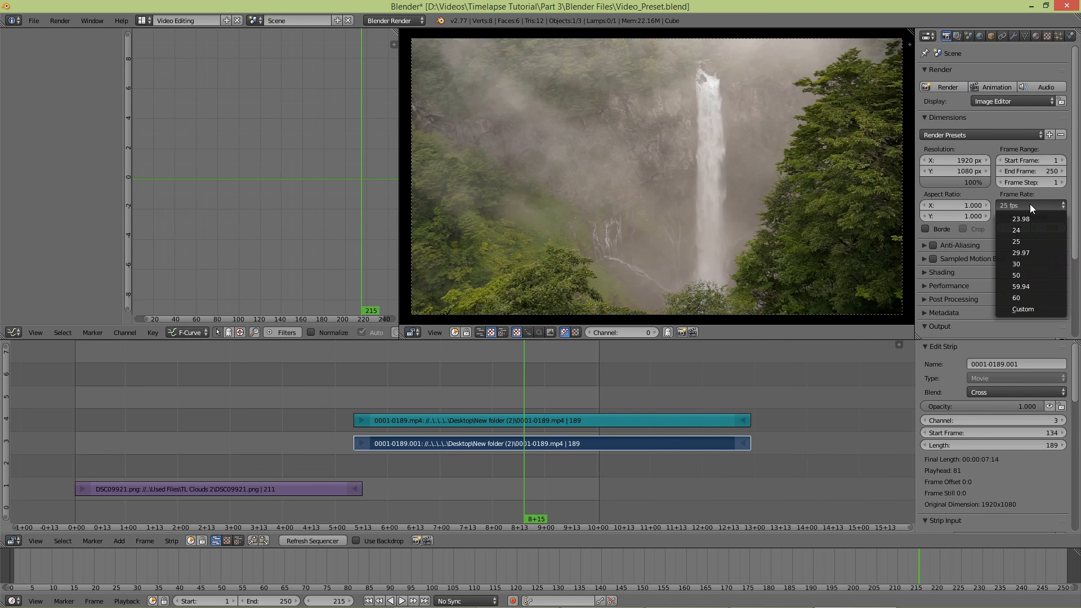
pyautogui.click(1024, 260)
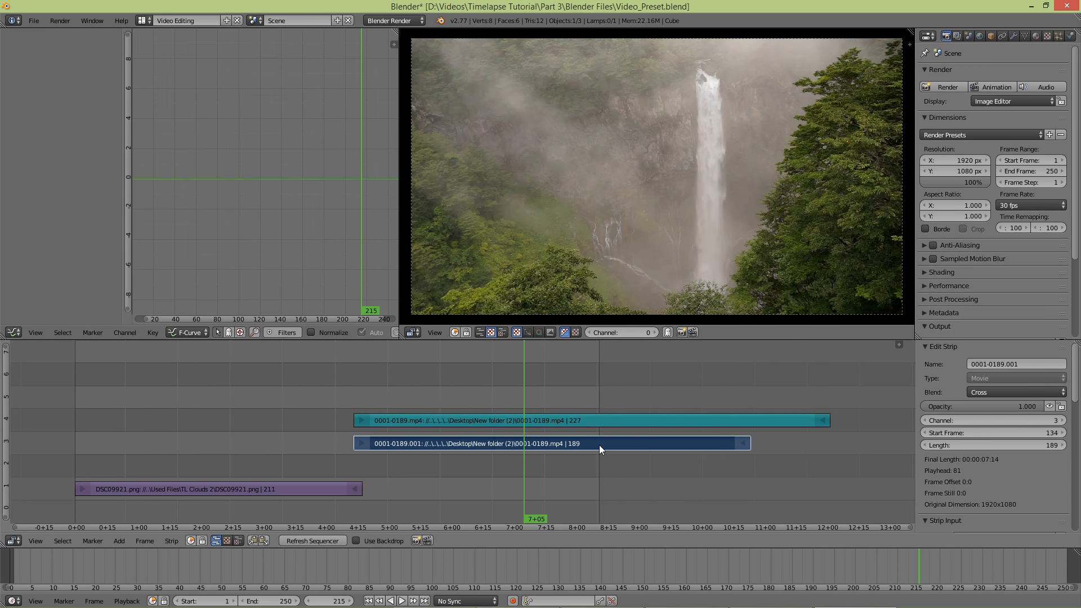
pyautogui.click(1018, 204)
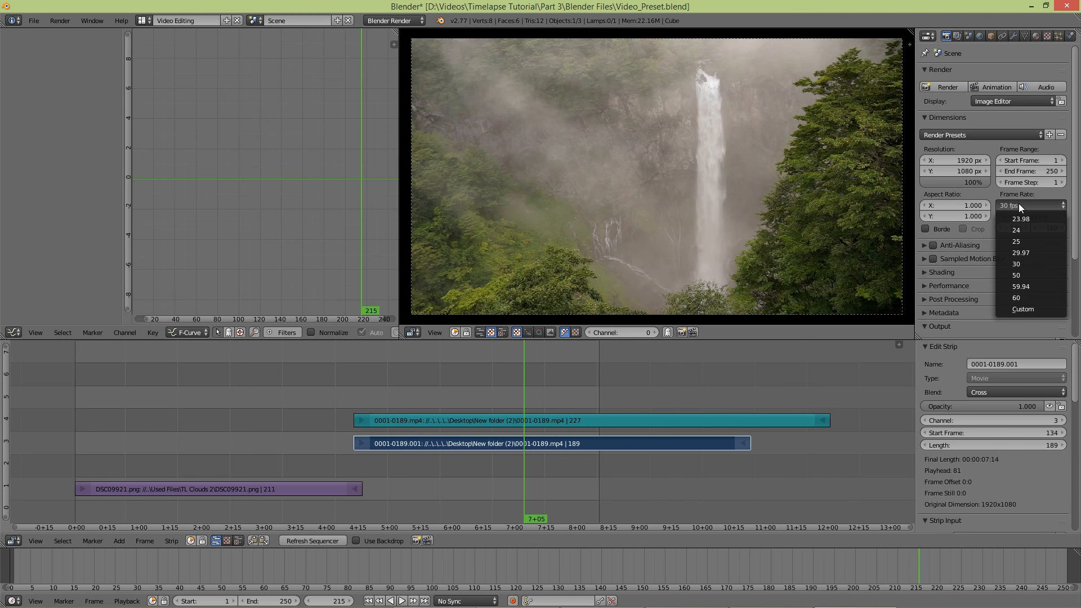
pyautogui.click(1021, 240)
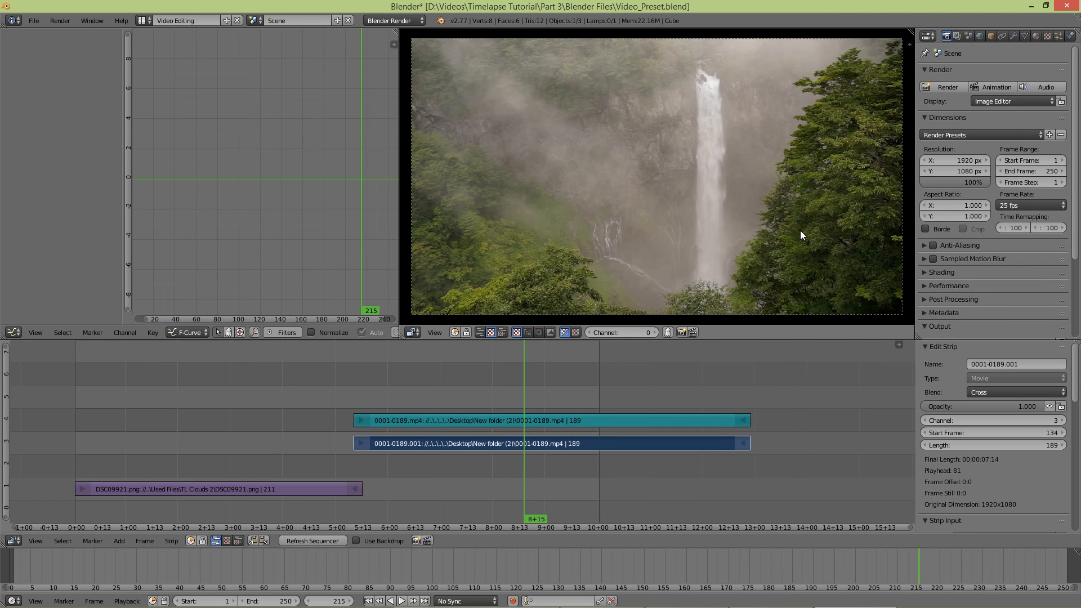
# - Switch the frame rate to 30 fps again, select the sound strip in channel 4 to check its length, and restore 25 fps
pyautogui.click(1019, 205)
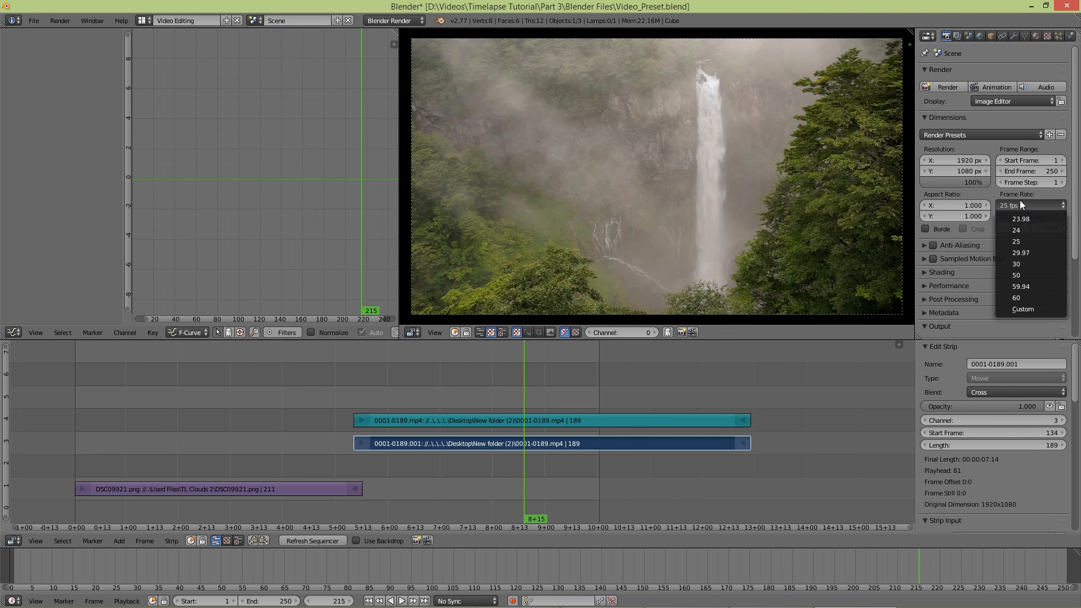
pyautogui.click(1036, 263)
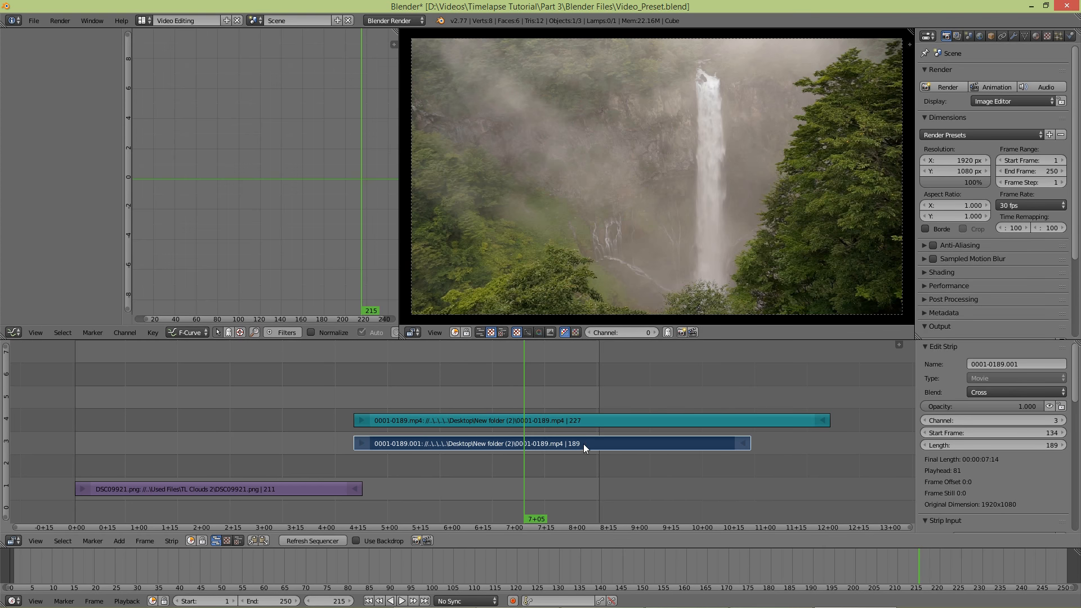
pyautogui.rightClick(580, 421)
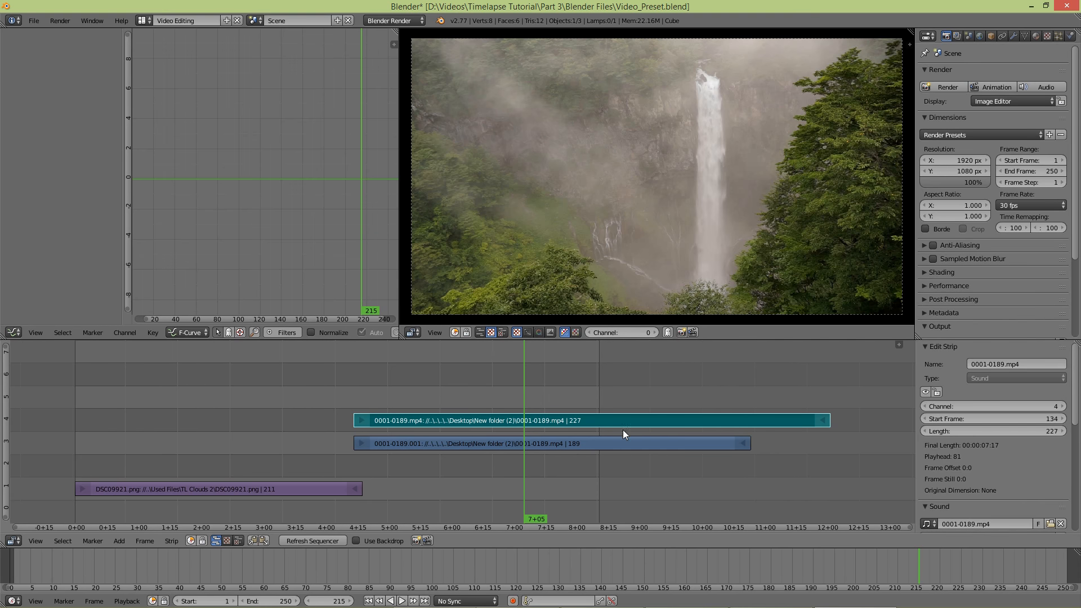
pyautogui.click(1058, 205)
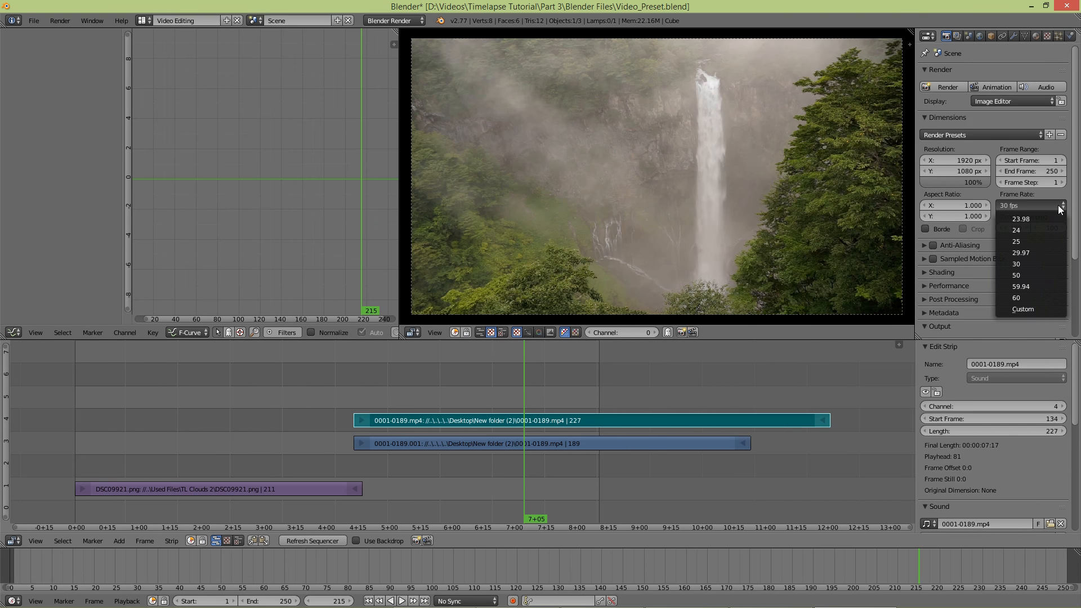
pyautogui.click(1038, 241)
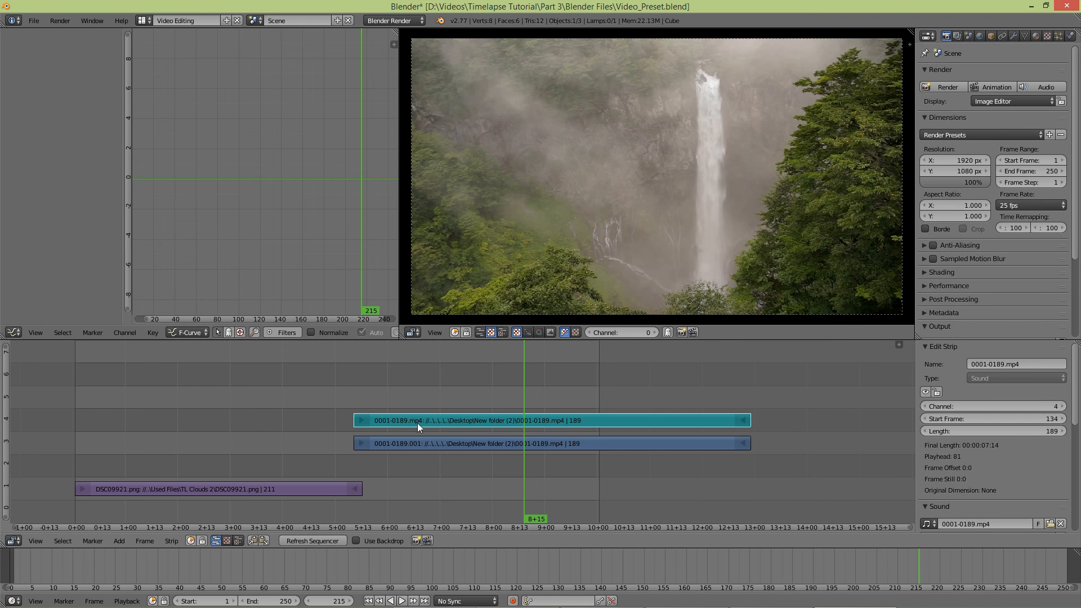
# - Trim the start of both the sound strip and the movie strip together to frame 161
pyautogui.rightClick(361, 420)
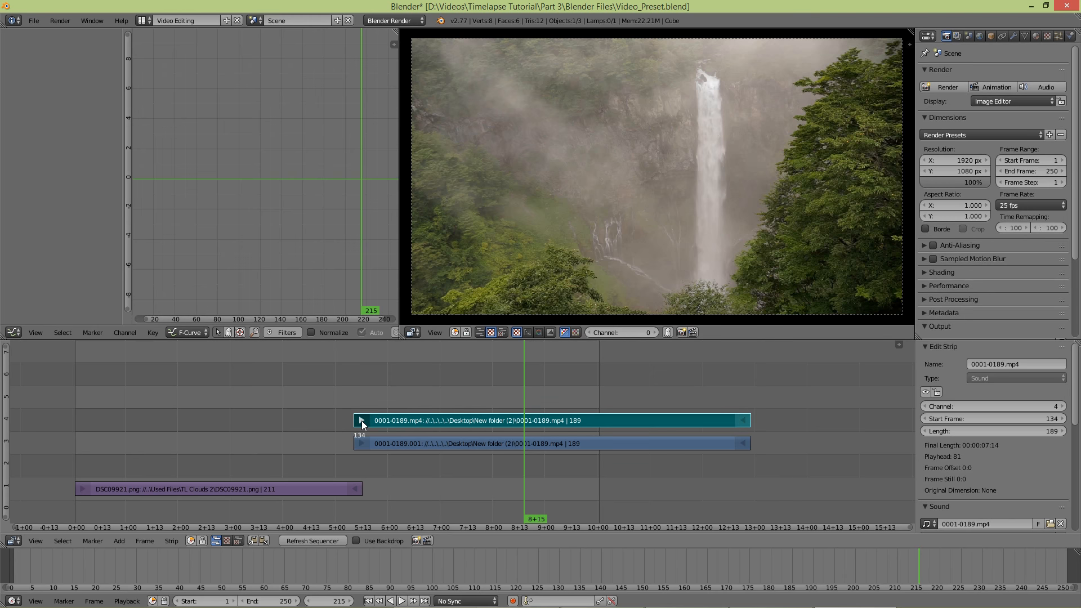
pyautogui.rightClick(359, 445)
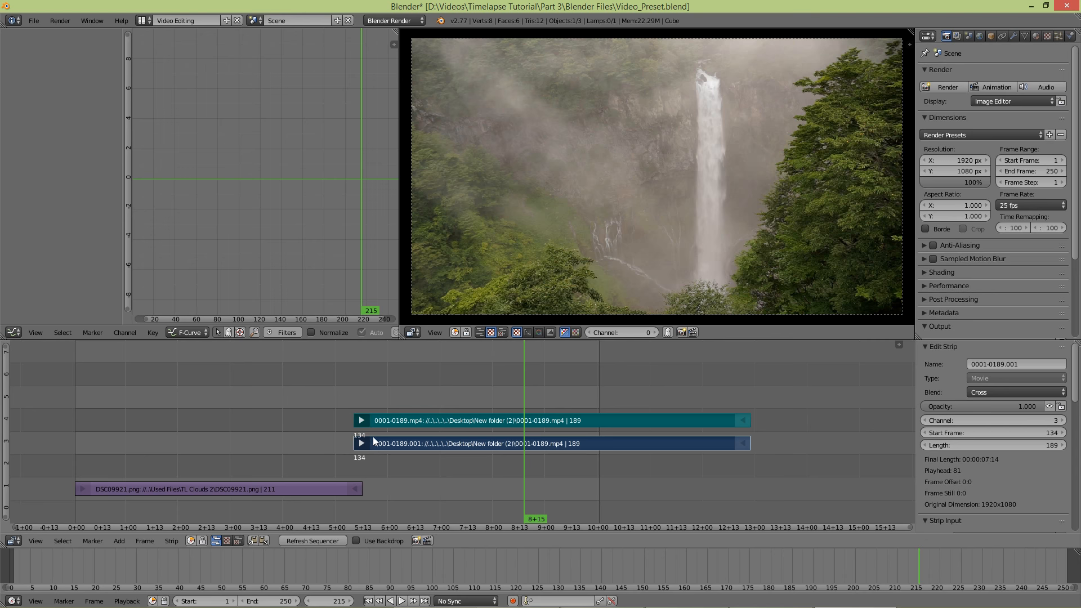
pyautogui.press('g')
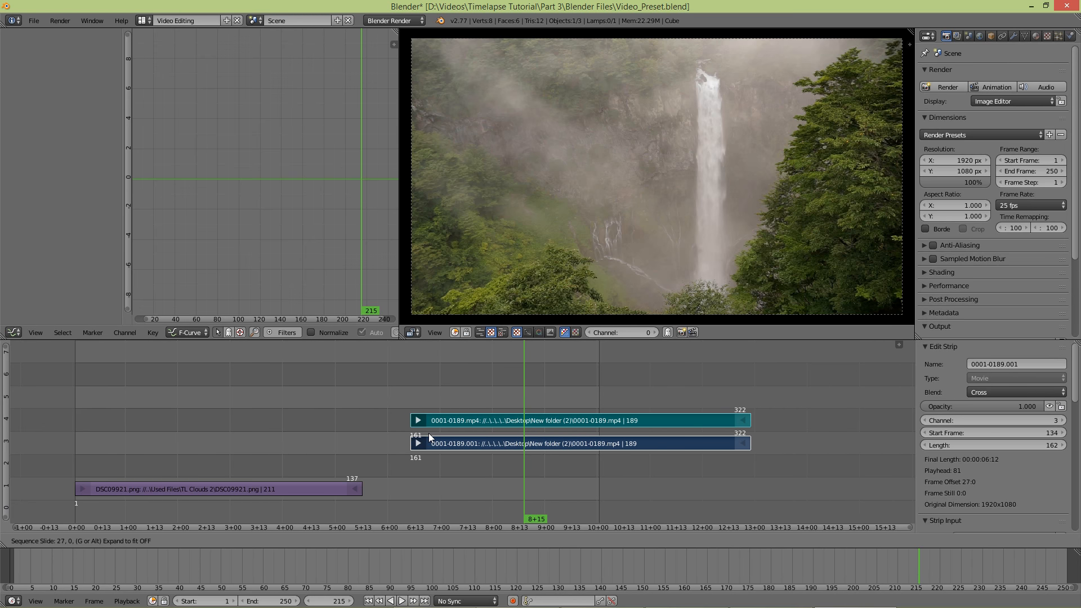
pyautogui.click(429, 436)
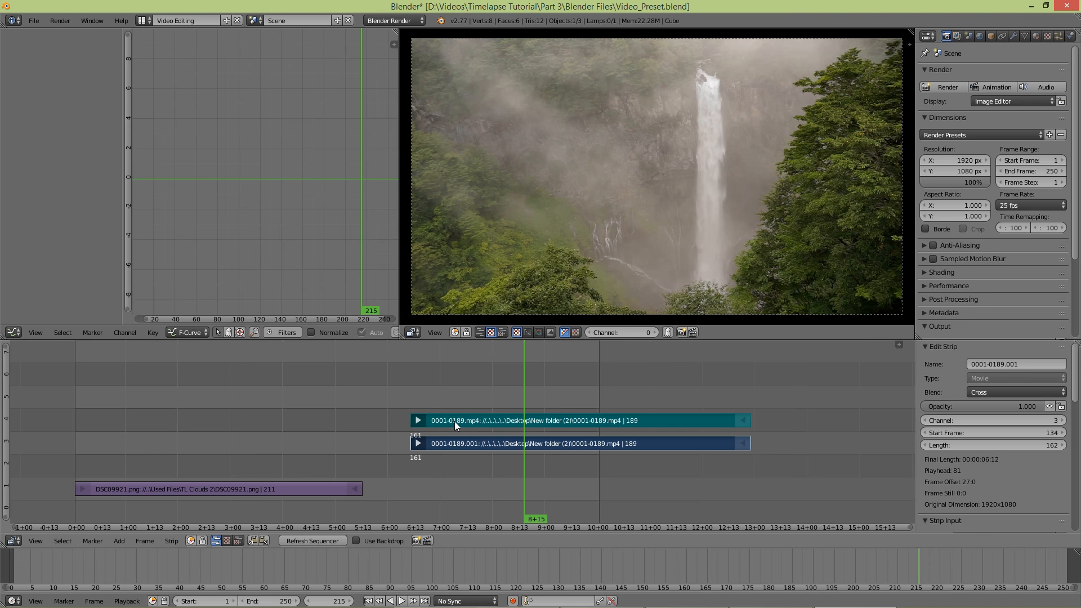
# - Move the 0001-0189 sound and movie strips together to channels 3 and 2, with the movie strip's start frame at 73
pyautogui.click(505, 405)
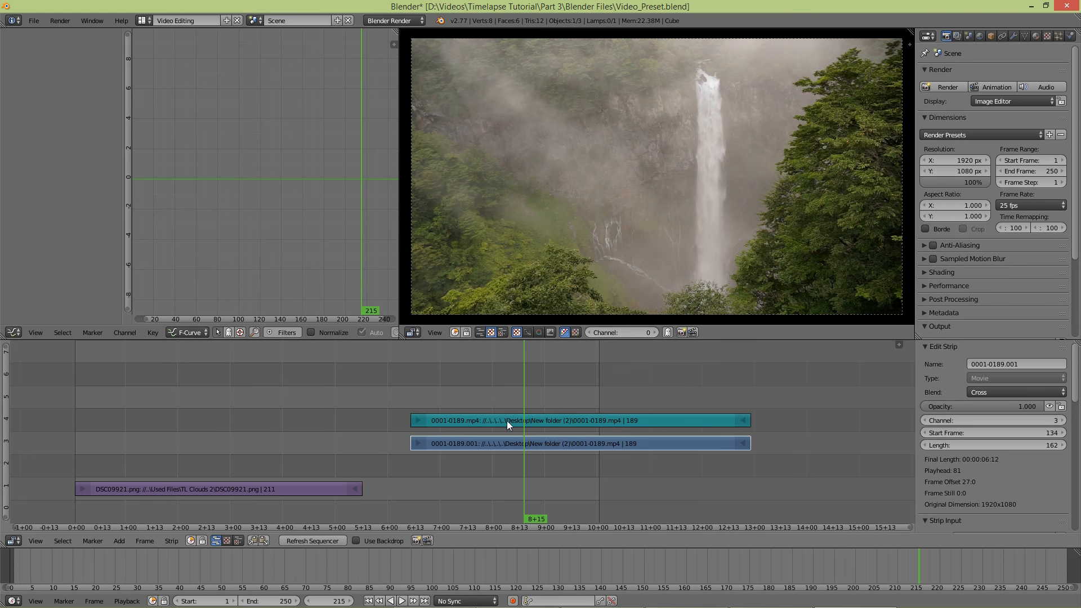
pyautogui.rightClick(504, 418)
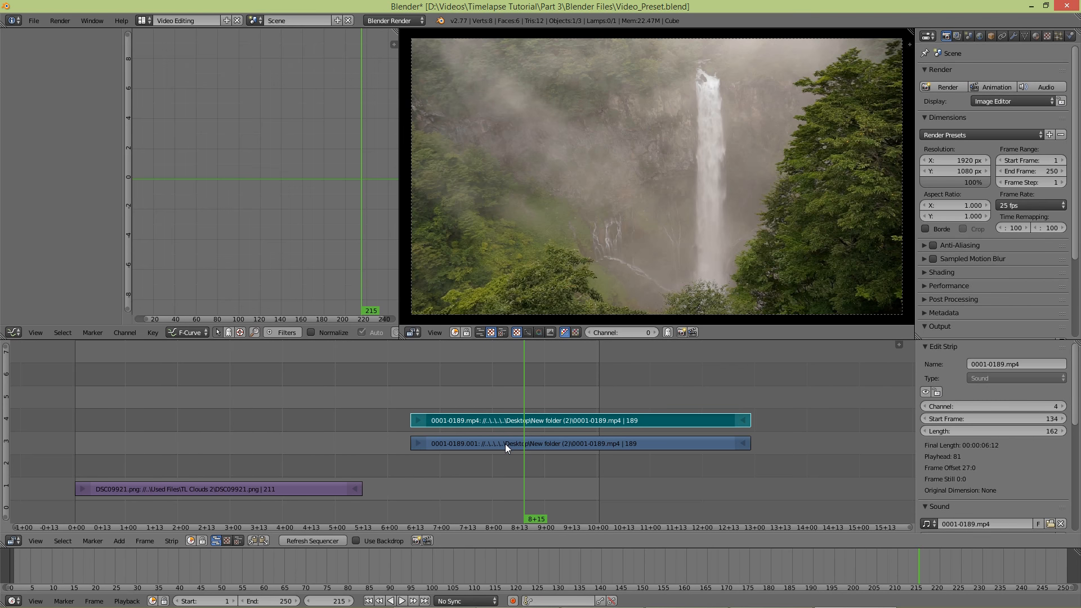
pyautogui.rightClick(504, 443)
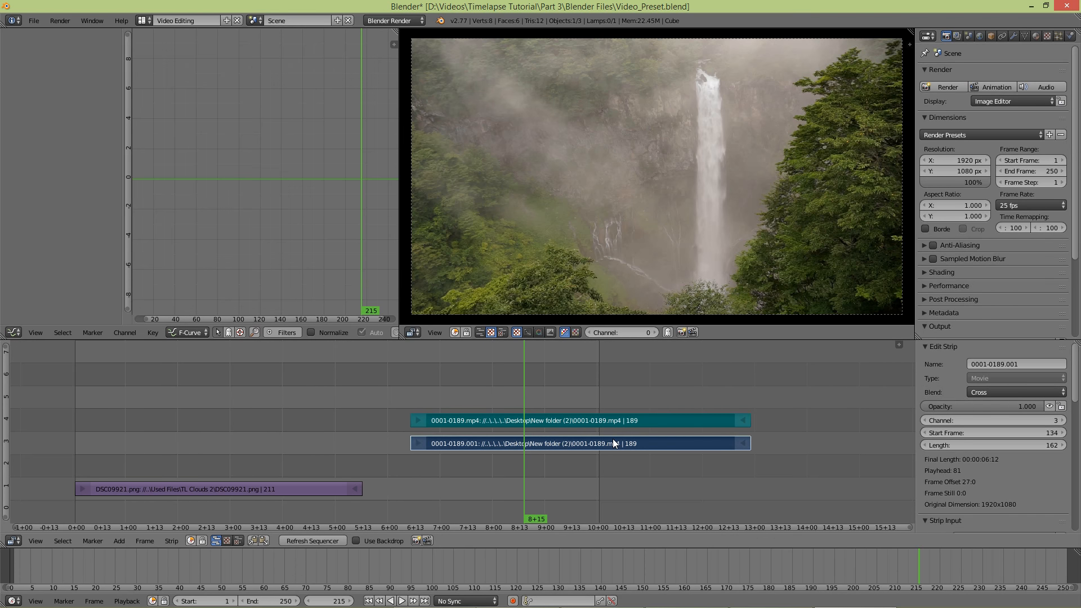
pyautogui.press('g')
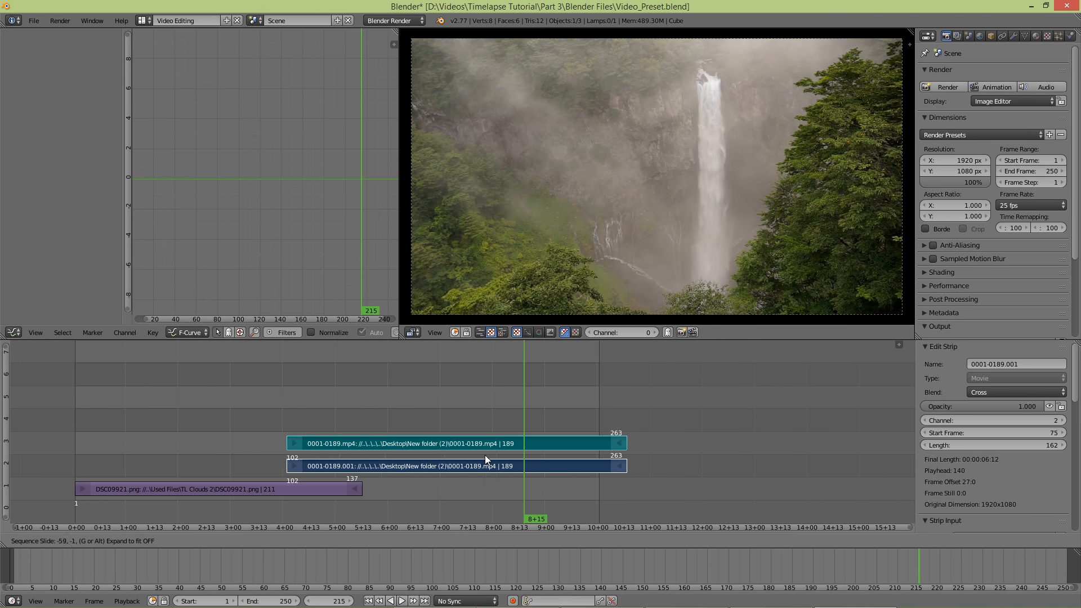
pyautogui.click(480, 455)
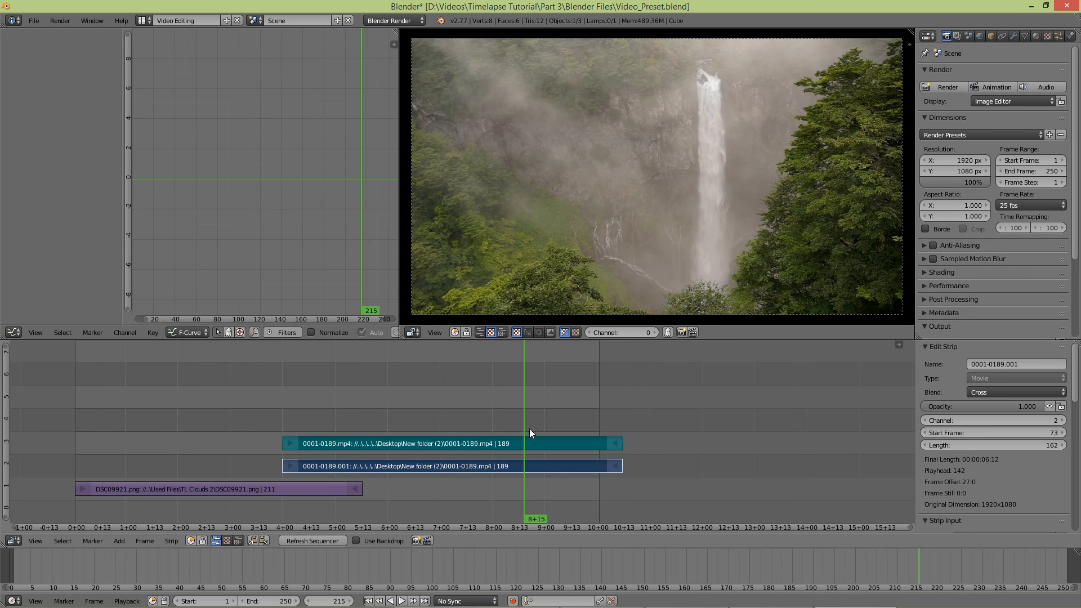
# - Cut the sound and movie strips at frame 215, and slide their second halves 17 frames later to leave a gap
pyautogui.press('a')
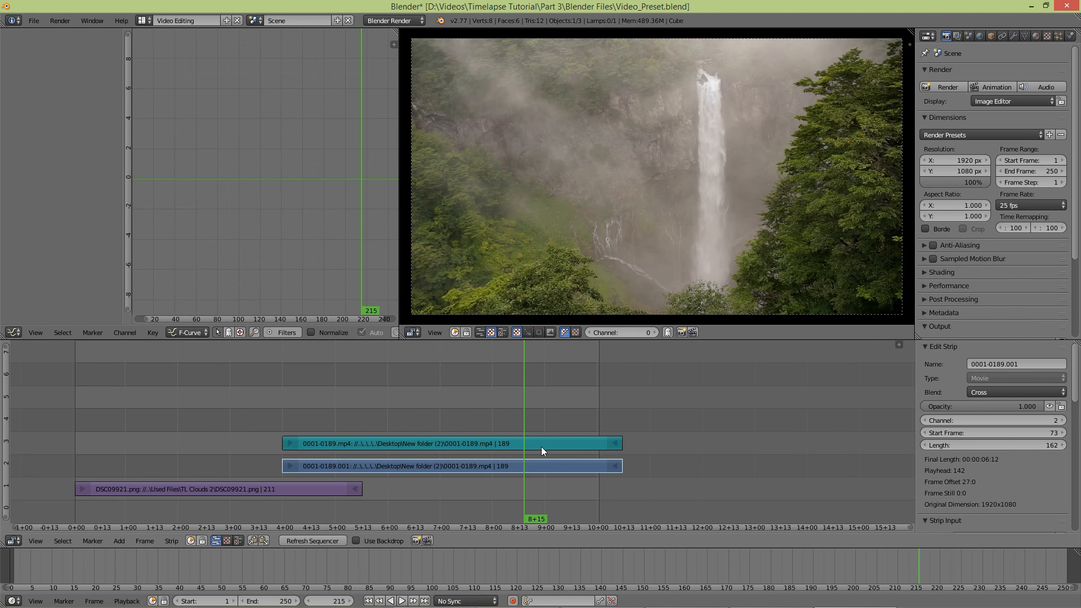
pyautogui.rightClick(541, 443)
pyautogui.rightClick(536, 466)
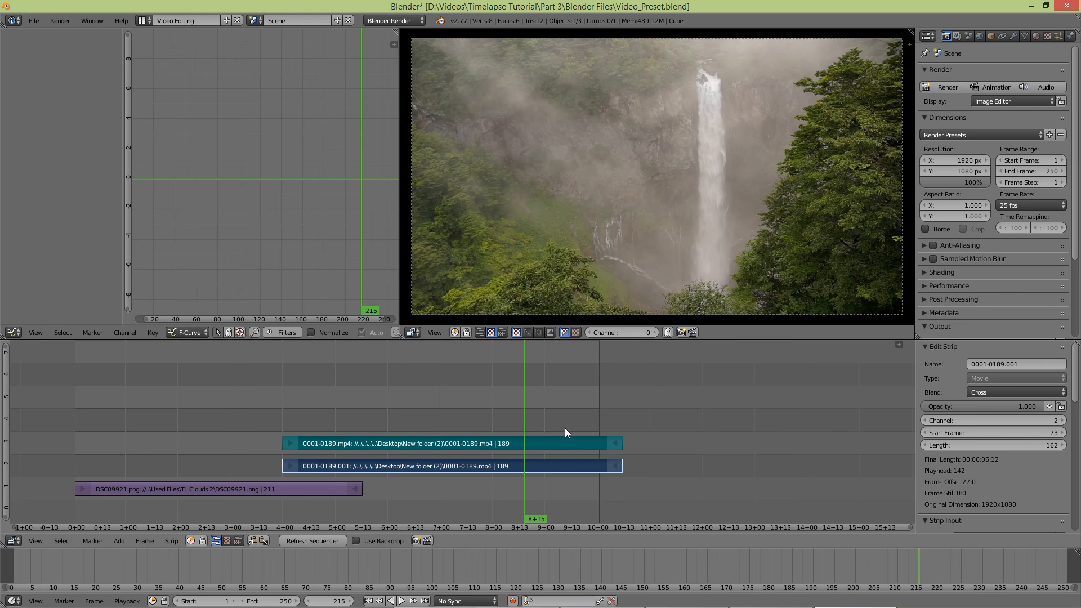
pyautogui.press('k')
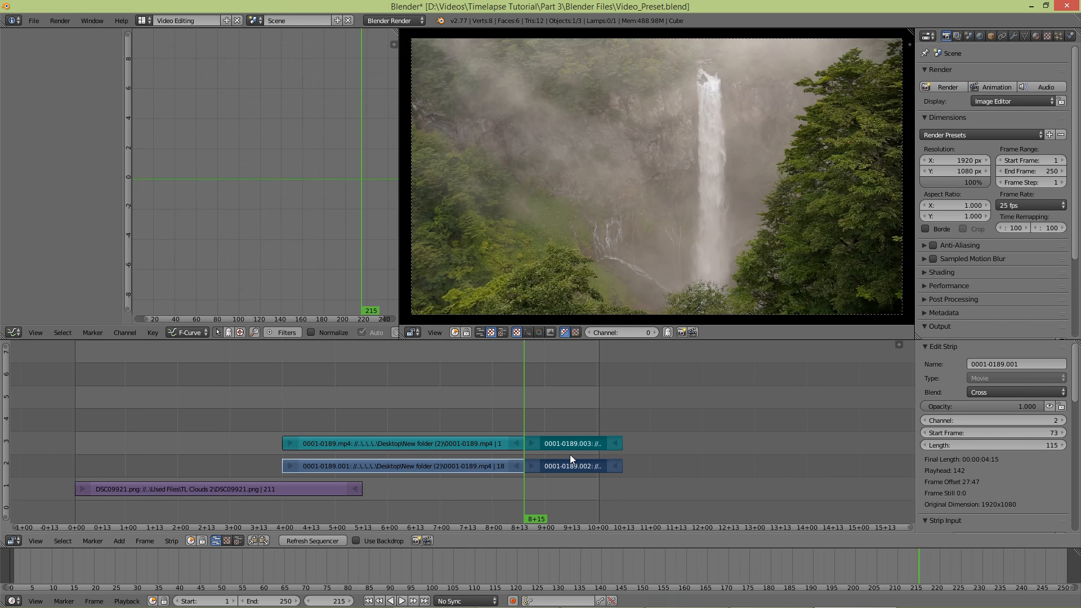
pyautogui.press('g')
pyautogui.click(596, 454)
# - Play back across the gap between the cut strips, play from near the start, and scrub to frame 209
pyautogui.click(517, 418)
pyautogui.hotkey('alt', 'a')
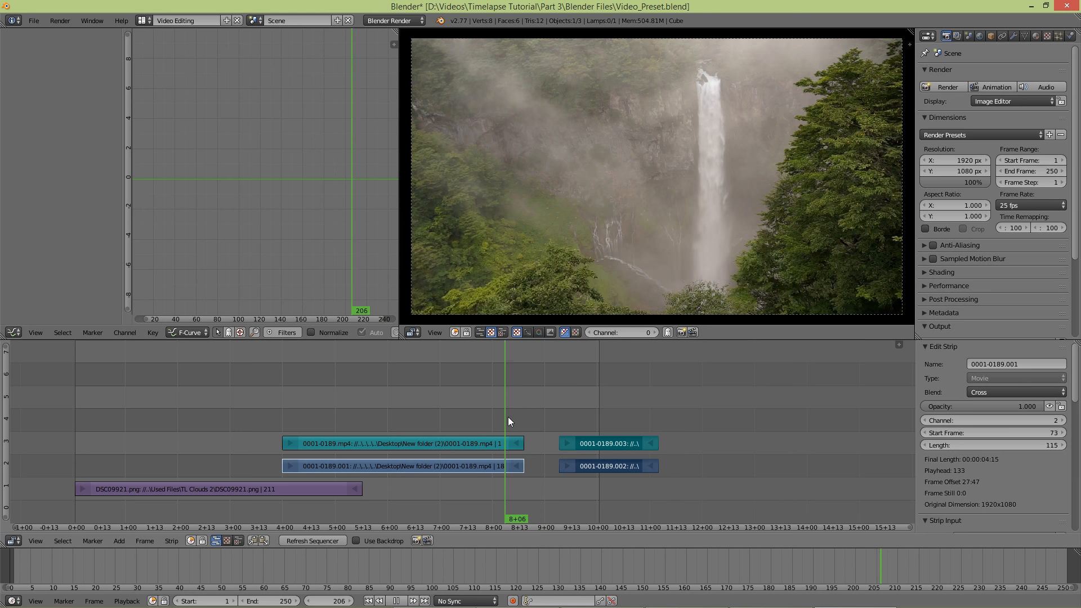
pyautogui.hotkey('alt', 'a')
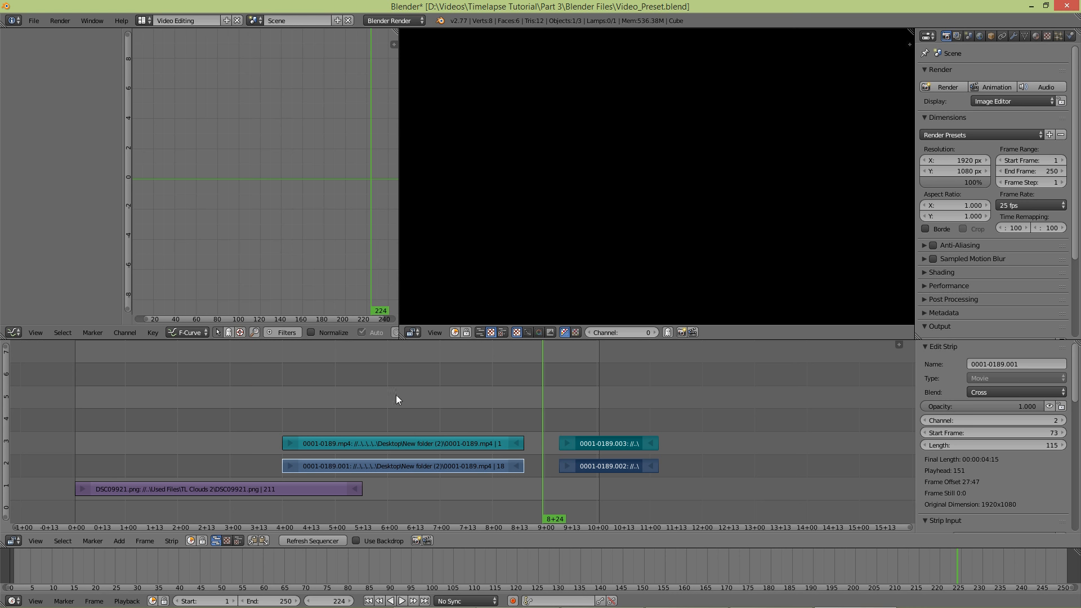
pyautogui.click(80, 397)
pyautogui.hotkey('alt', 'a')
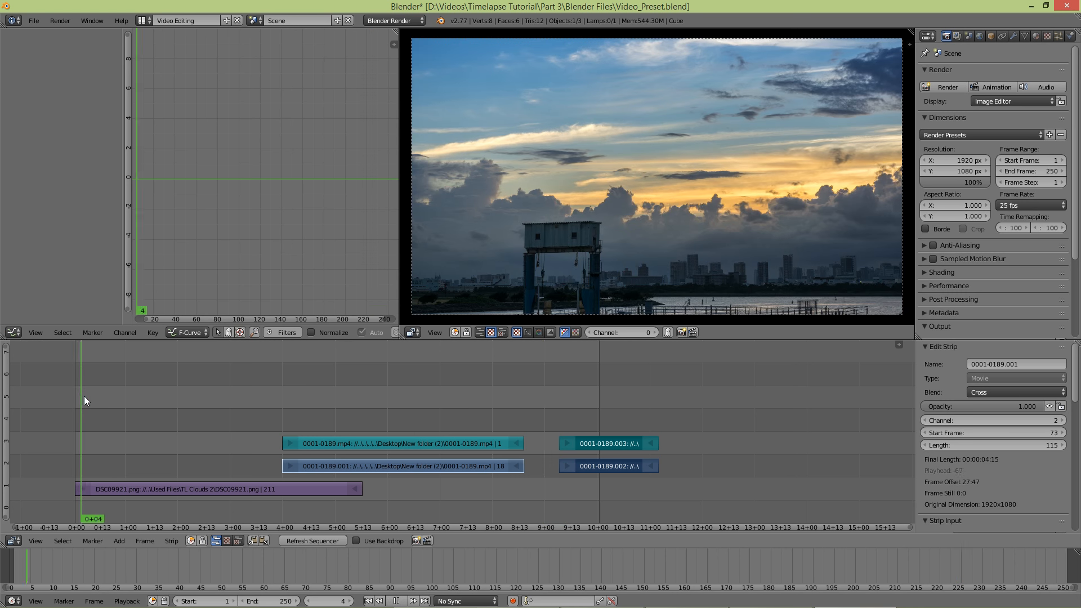
pyautogui.moveTo(162, 408); pyautogui.dragTo(511, 411)
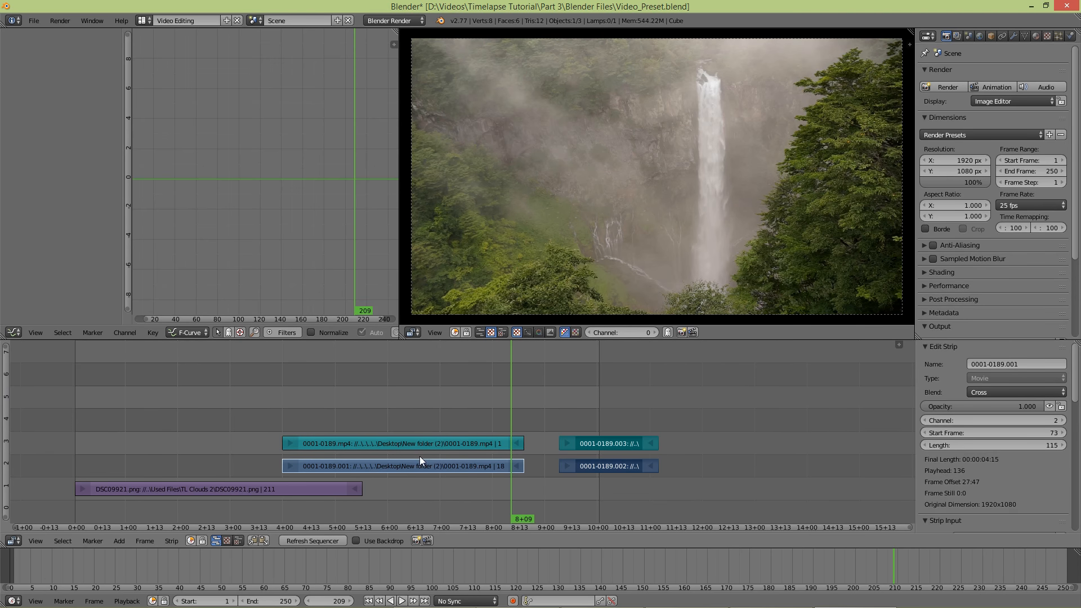
# - Erase all four cut pieces of the 0001-0189 sound and movie strips, keeping only the TL Clouds 2 strip
pyautogui.rightClick(440, 447)
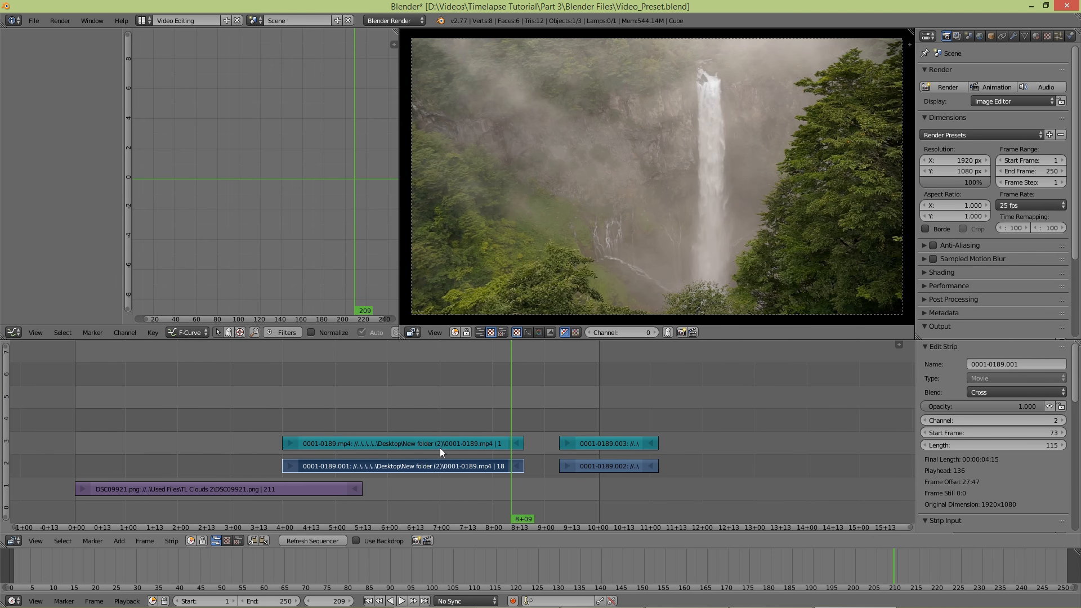
pyautogui.rightClick(603, 444)
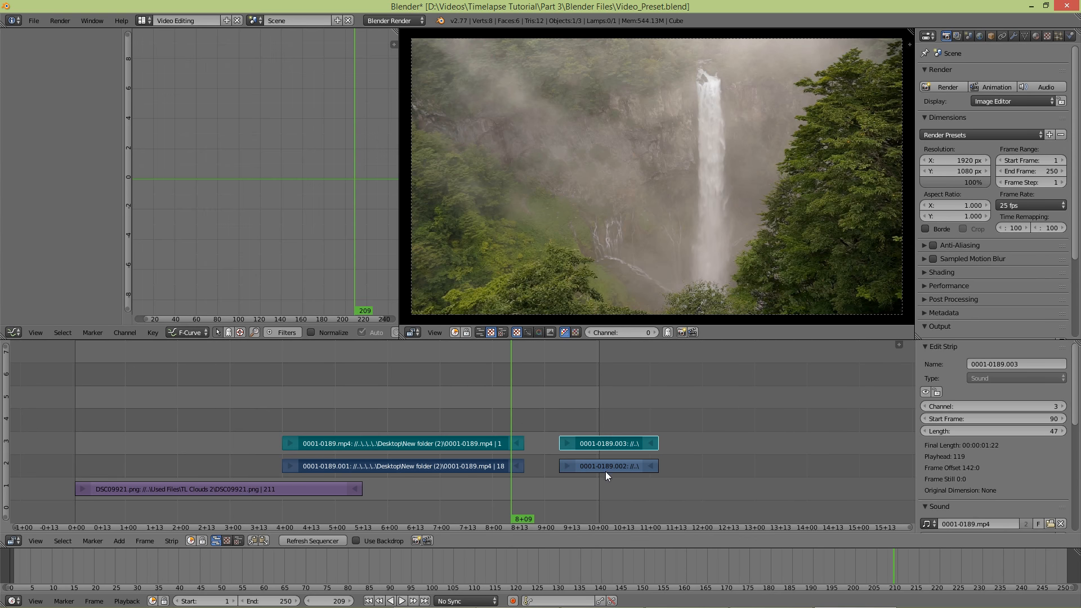
pyautogui.rightClick(599, 464)
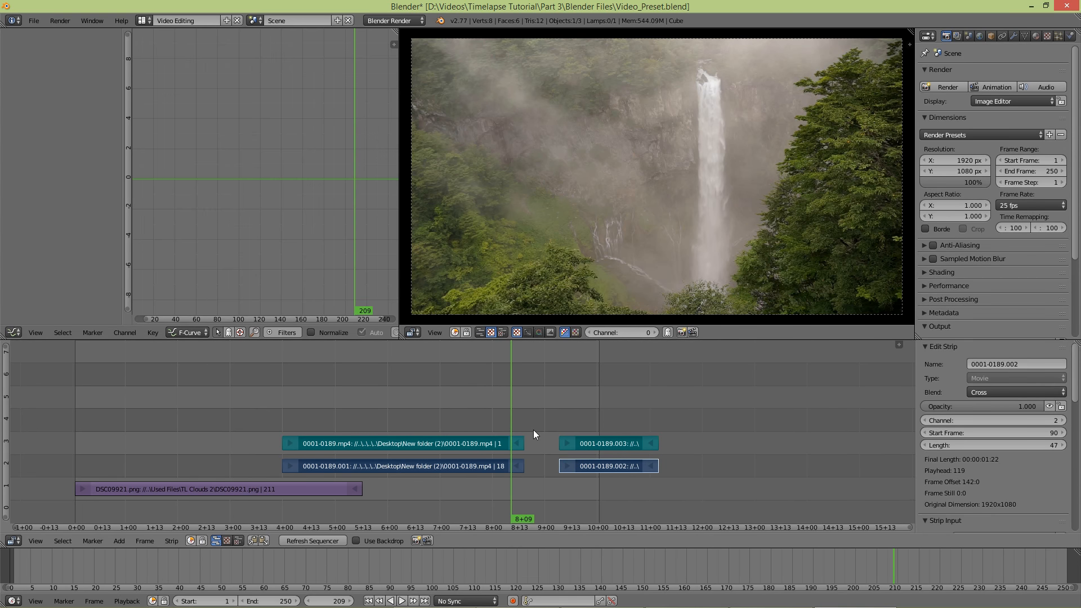
pyautogui.press('x')
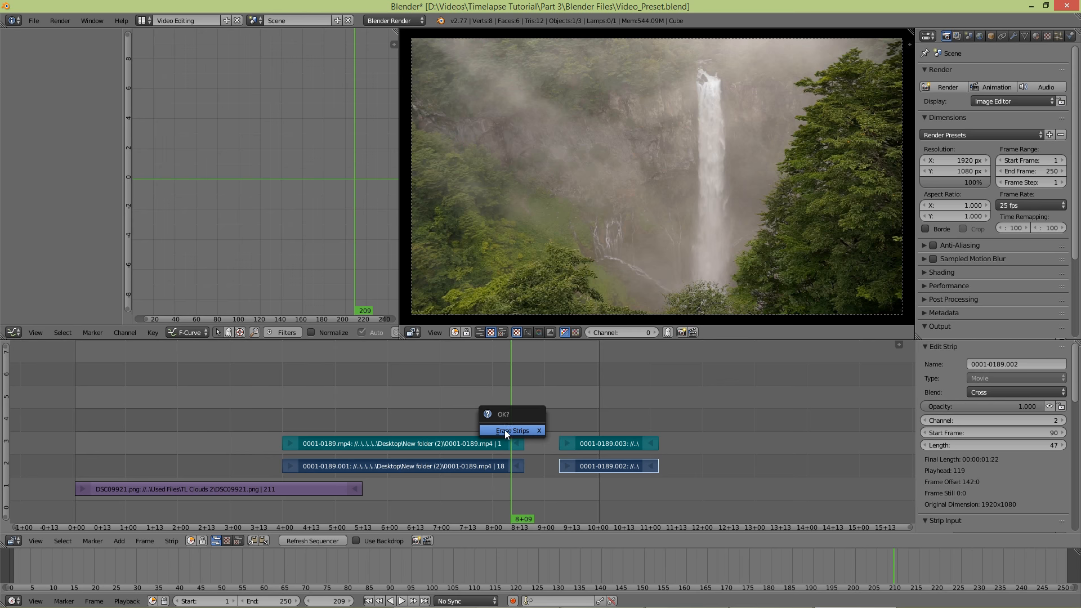
pyautogui.click(520, 430)
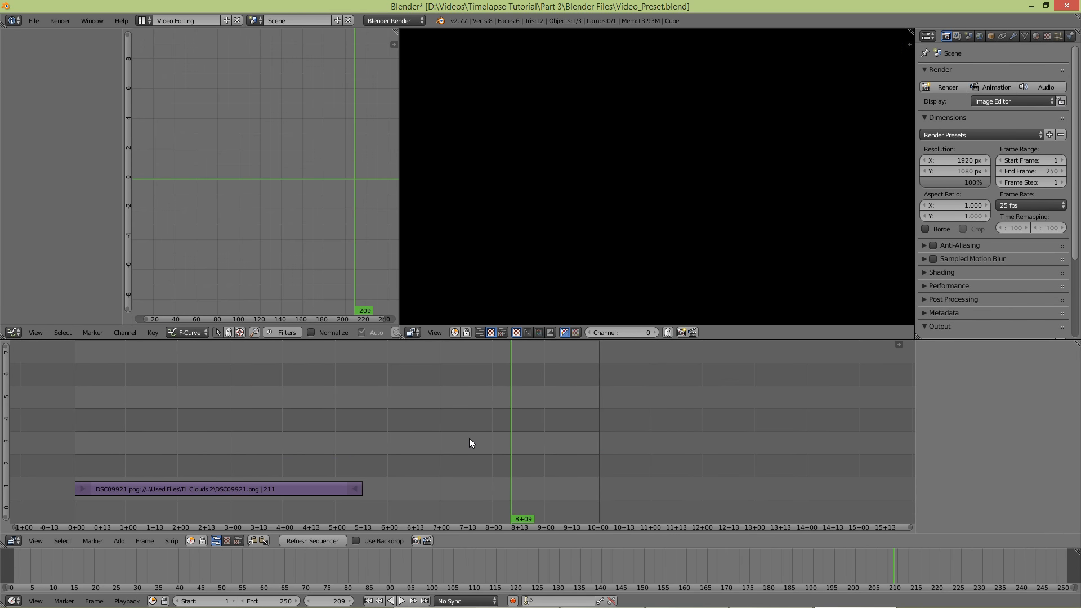
# - Add all the images in the TL Ueno Station folder as an image strip in channel 1 at frame 209
pyautogui.click(124, 539)
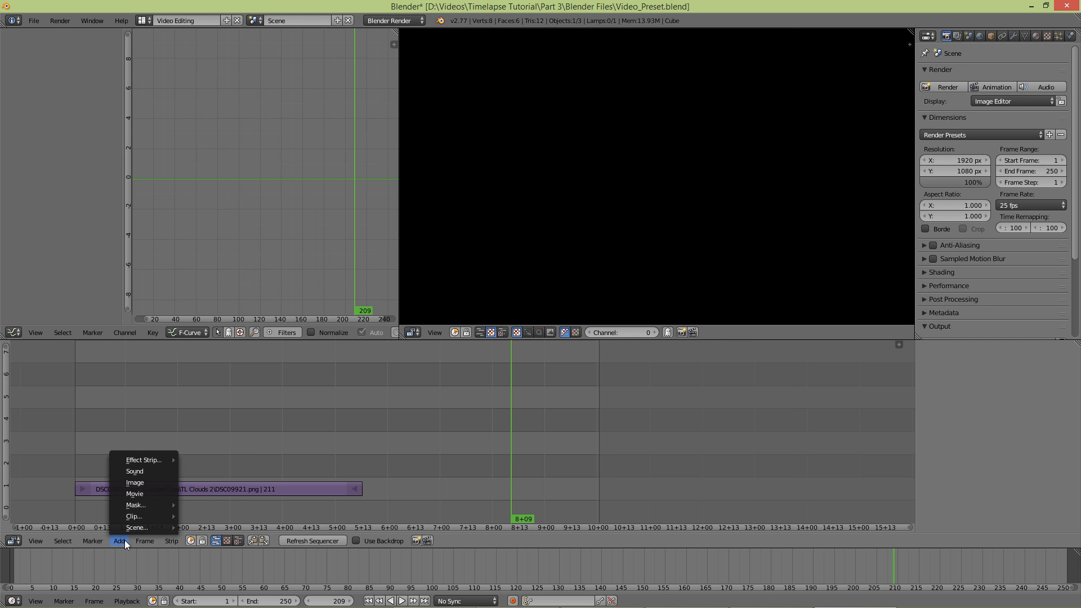
pyautogui.click(142, 483)
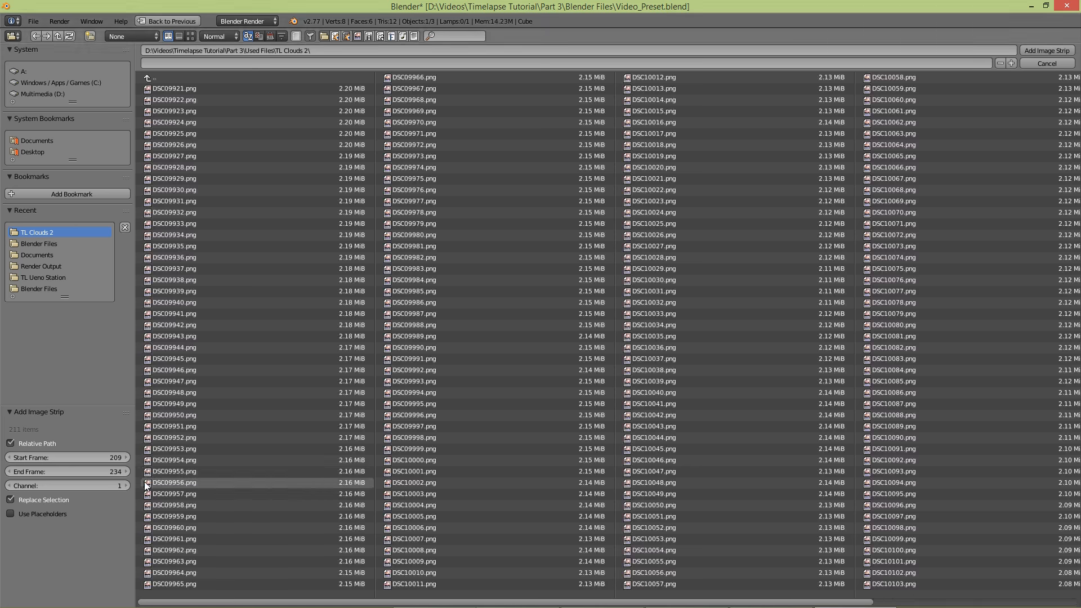
pyautogui.click(39, 279)
pyautogui.click(248, 235)
pyautogui.press('a')
pyautogui.press('a')
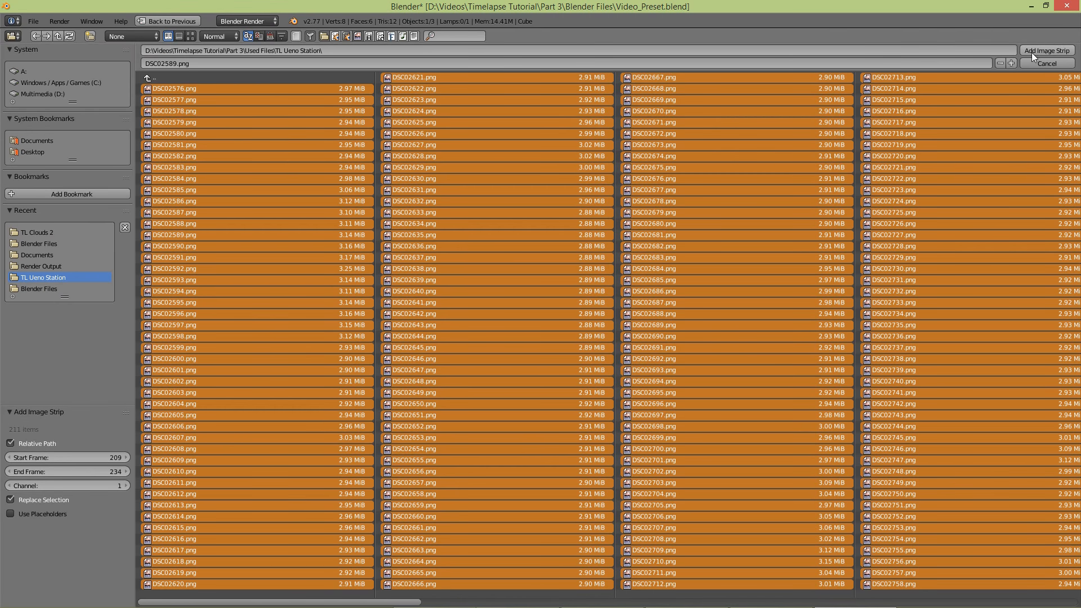
pyautogui.click(1047, 51)
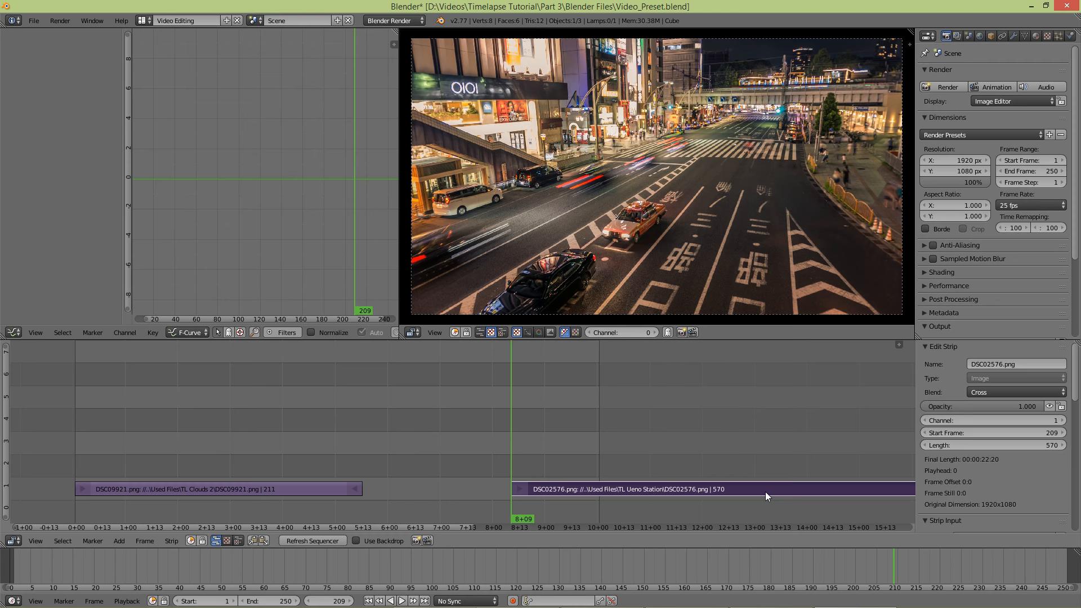
# - Move the TL Ueno Station strip to start at frame 138, directly after the clouds strip, and scrub to frame 115
pyautogui.press('g')
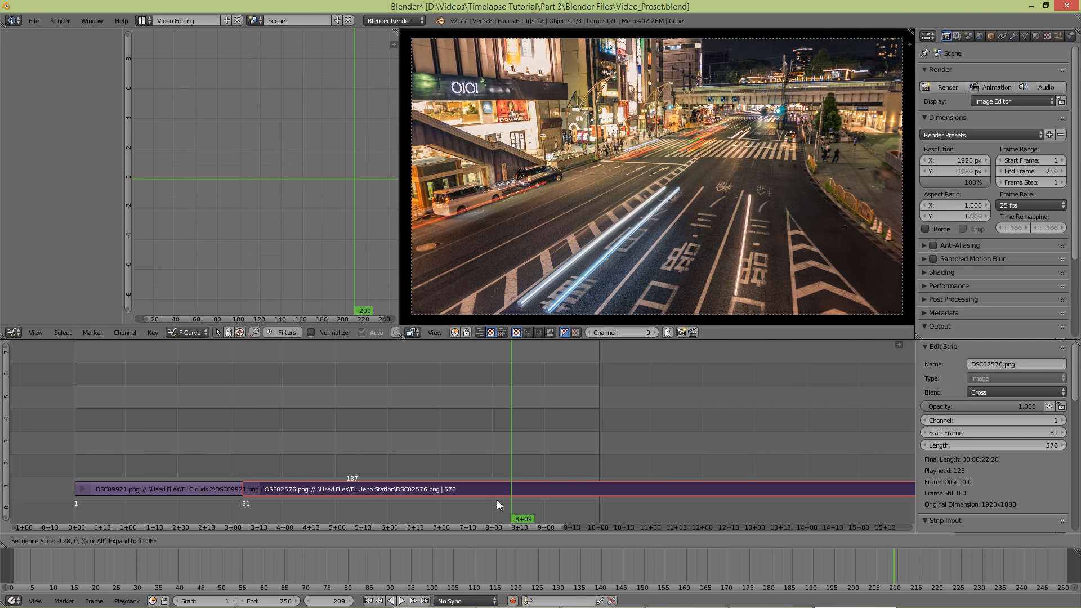
pyautogui.press('Escape')
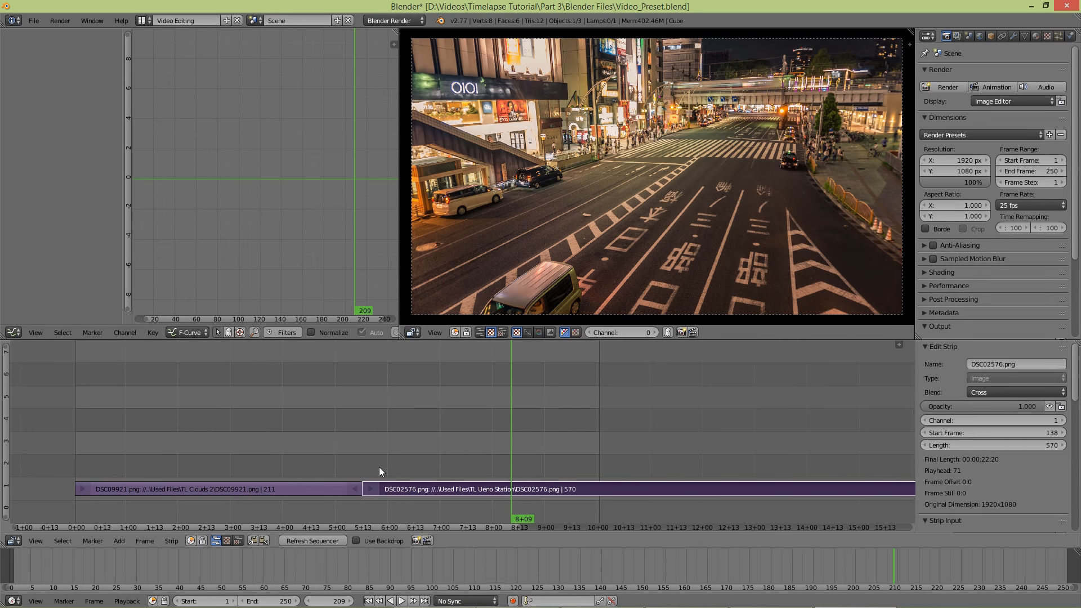
pyautogui.moveTo(303, 457); pyautogui.dragTo(315, 478)
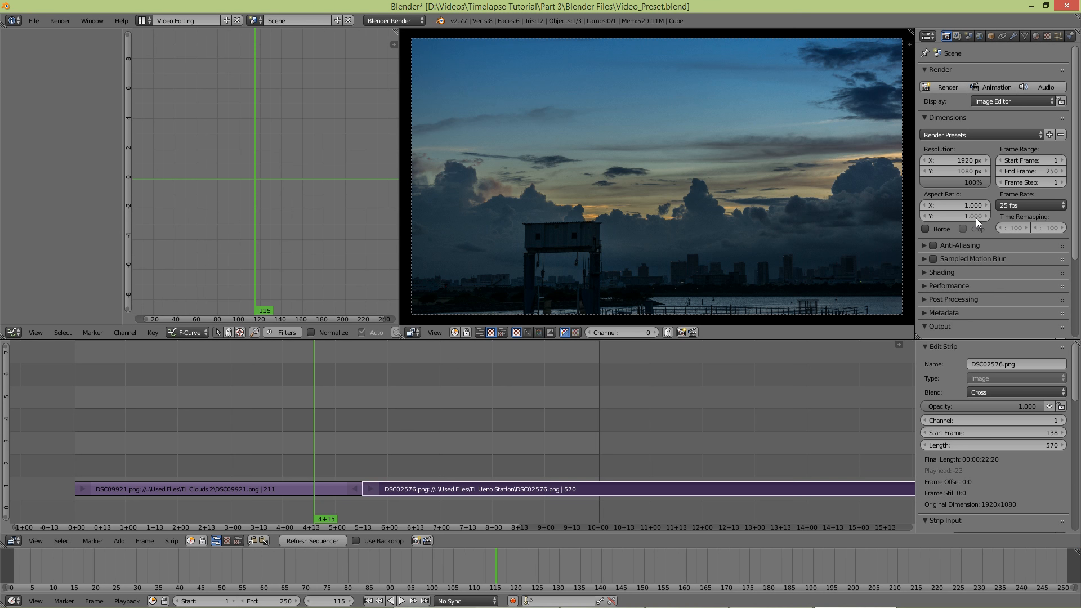
# - Check playback from frame 1 and from frame 251, just past the scene's end frame
pyautogui.click(77, 431)
pyautogui.hotkey('alt', 'a')
pyautogui.hotkey('alt', 'a')
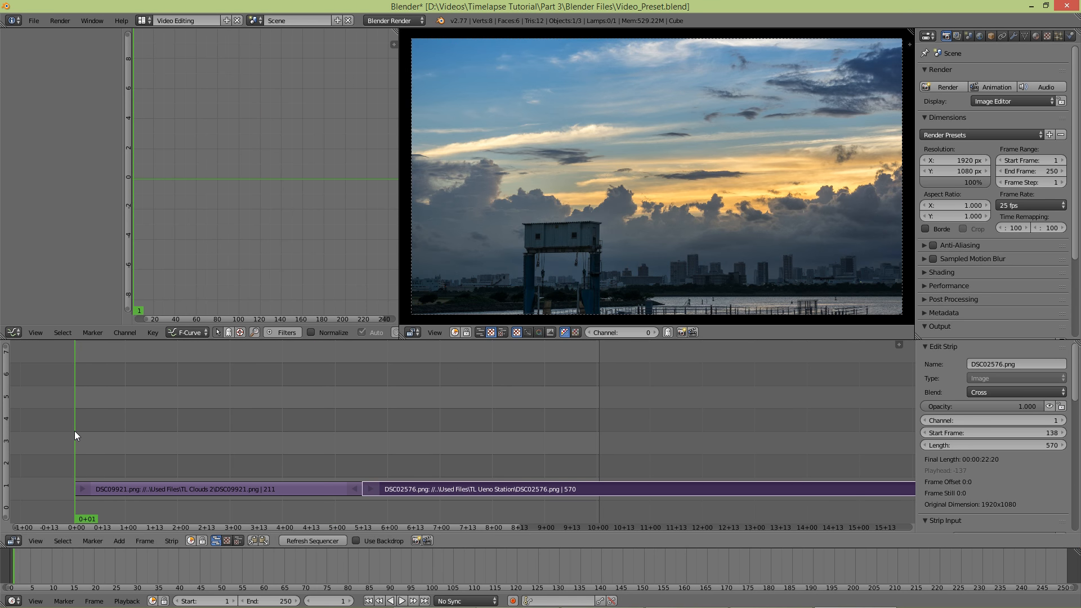
pyautogui.click(600, 373)
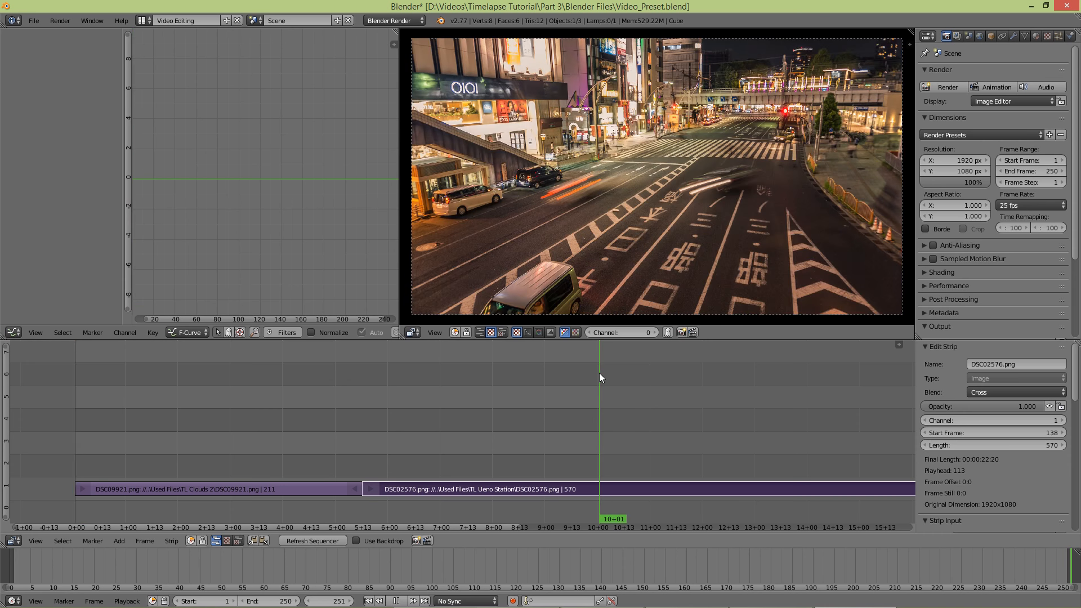
pyautogui.hotkey('alt', 'a')
# - Set the scene's end frame to 709 so the range reaches the end of the TL Ueno Station strip
pyautogui.click(1032, 170)
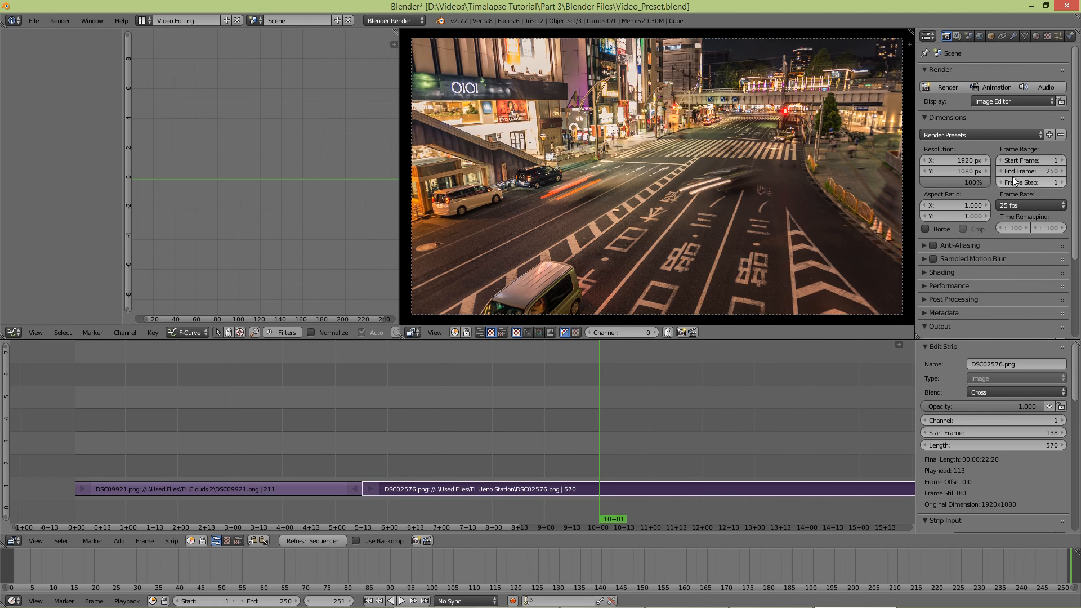
pyautogui.moveTo(1015, 168); pyautogui.dragTo(1054, 167)
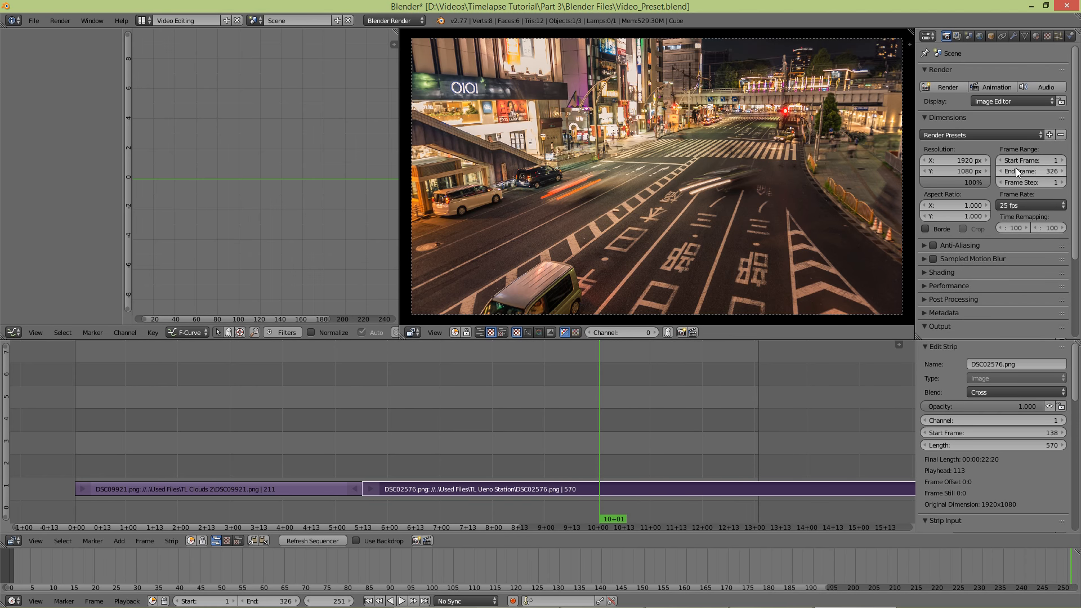
pyautogui.scroll(-6, 505, 425)
pyautogui.keyDown('ctrl'); pyautogui.moveTo(615, 417); pyautogui.dragTo(488, 398, button='middle'); pyautogui.keyUp('ctrl')
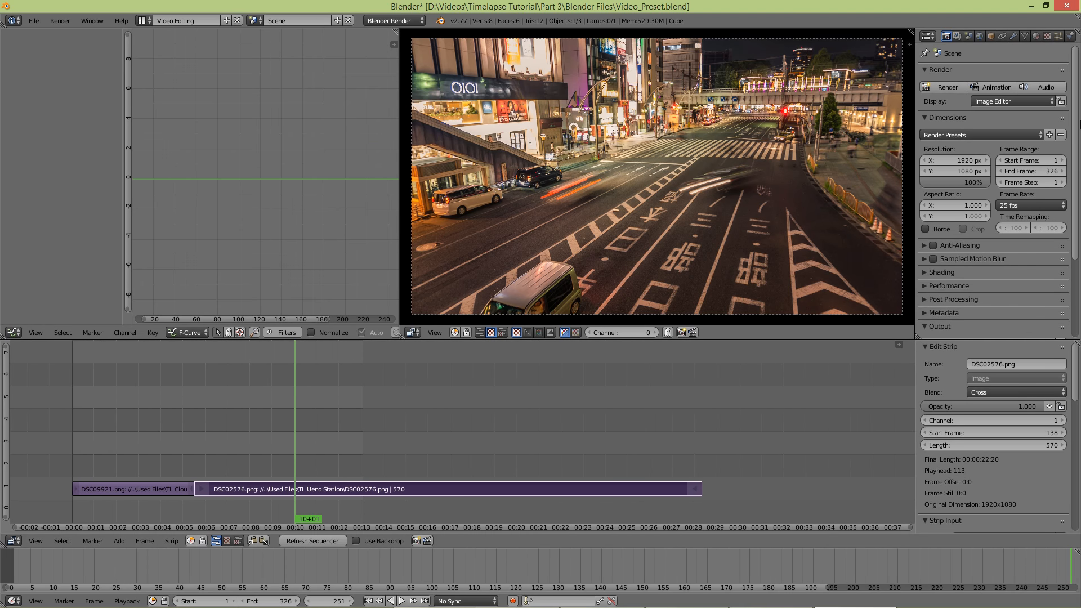
pyautogui.moveTo(1036, 171); pyautogui.dragTo(1078, 171)
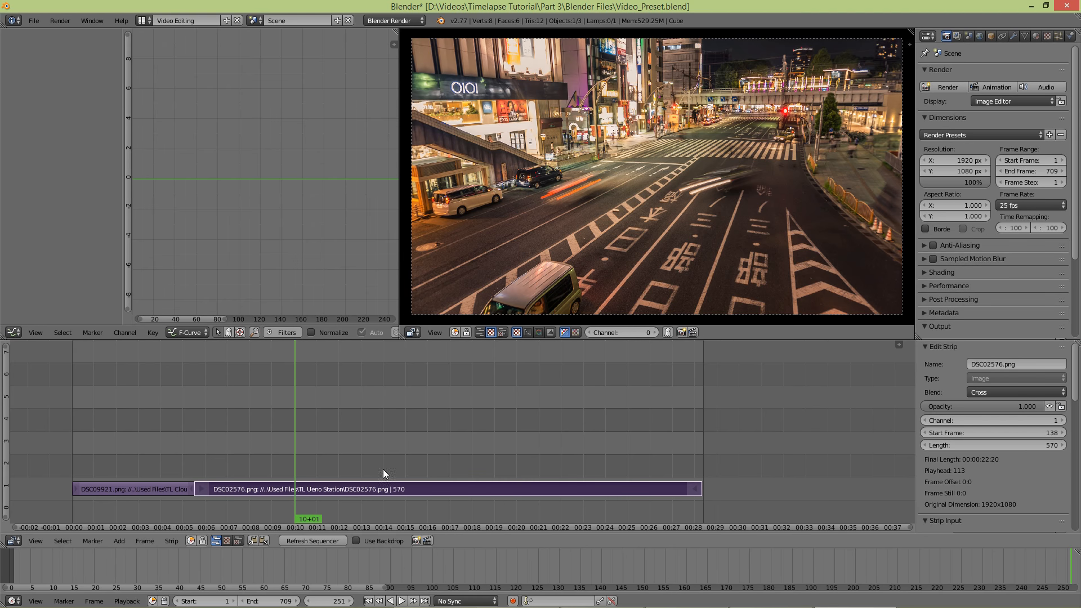
# - Play the timeline from the start and scrub across the cut between the clouds and Ueno Station strips to frame 171
pyautogui.moveTo(340, 477); pyautogui.dragTo(431, 467, button='middle')
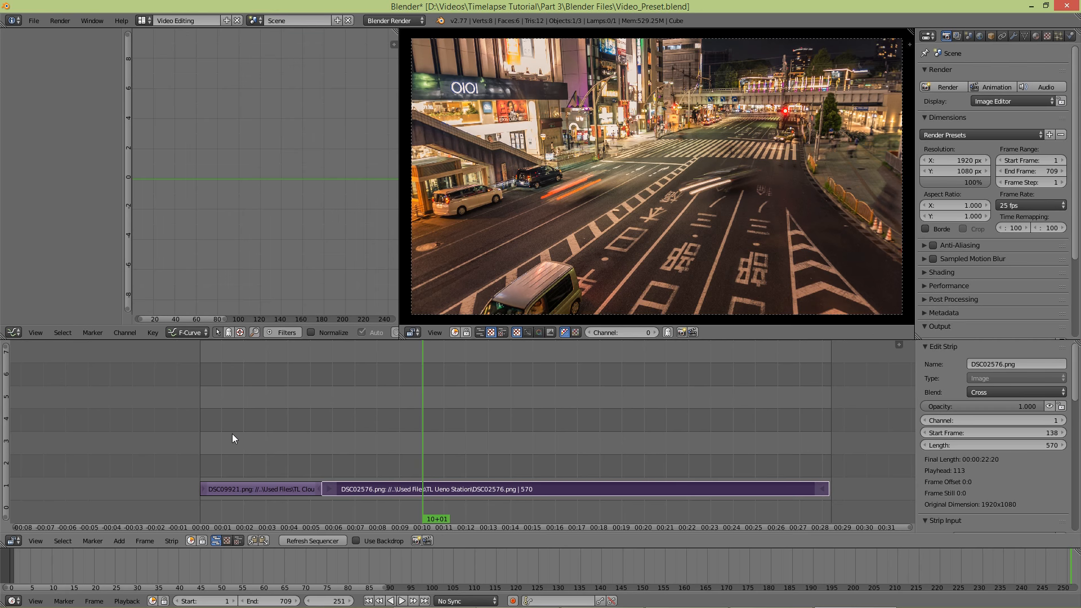
pyautogui.hotkey('shift', 'Left')
pyautogui.hotkey('alt', 'a')
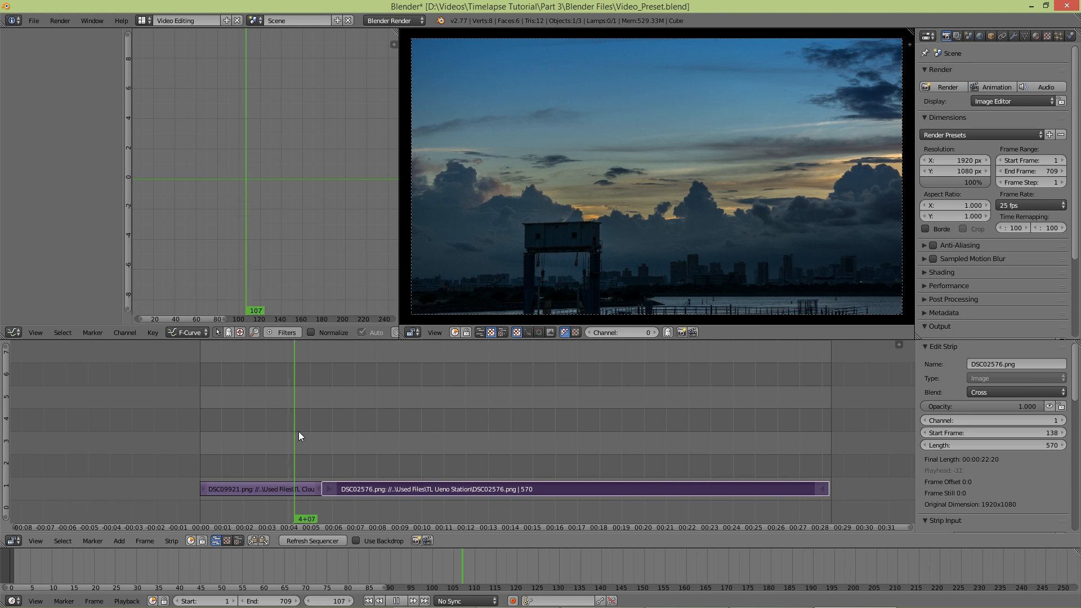
pyautogui.moveTo(316, 434); pyautogui.dragTo(351, 428)
# - Move the TL Ueno Station strip to start at frame 225, leaving a gap after the clouds strip
pyautogui.scroll(3, 334, 485)
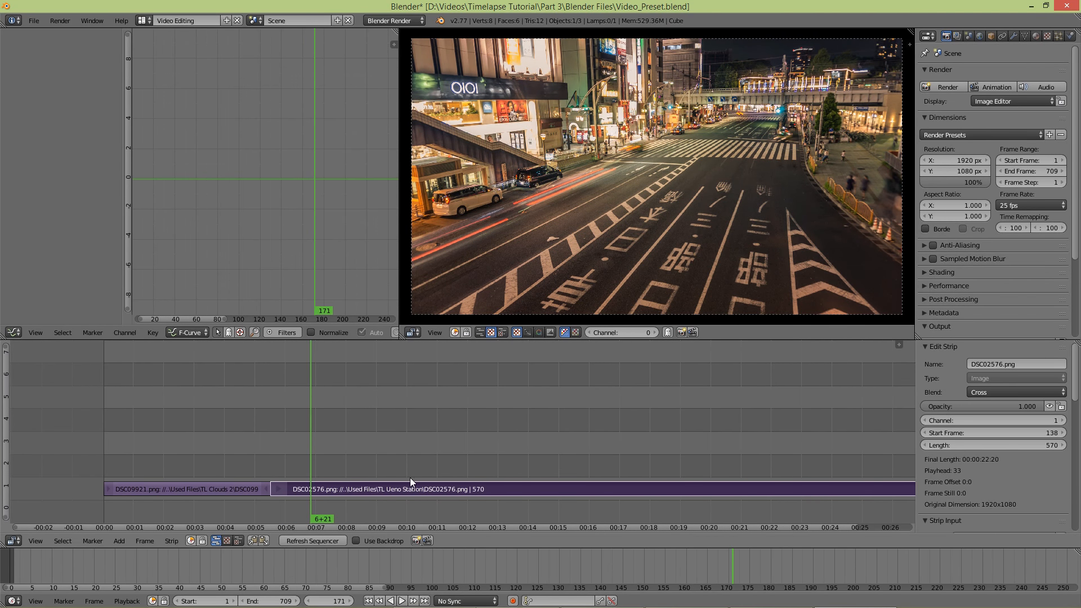
pyautogui.scroll(-2, 249, 390)
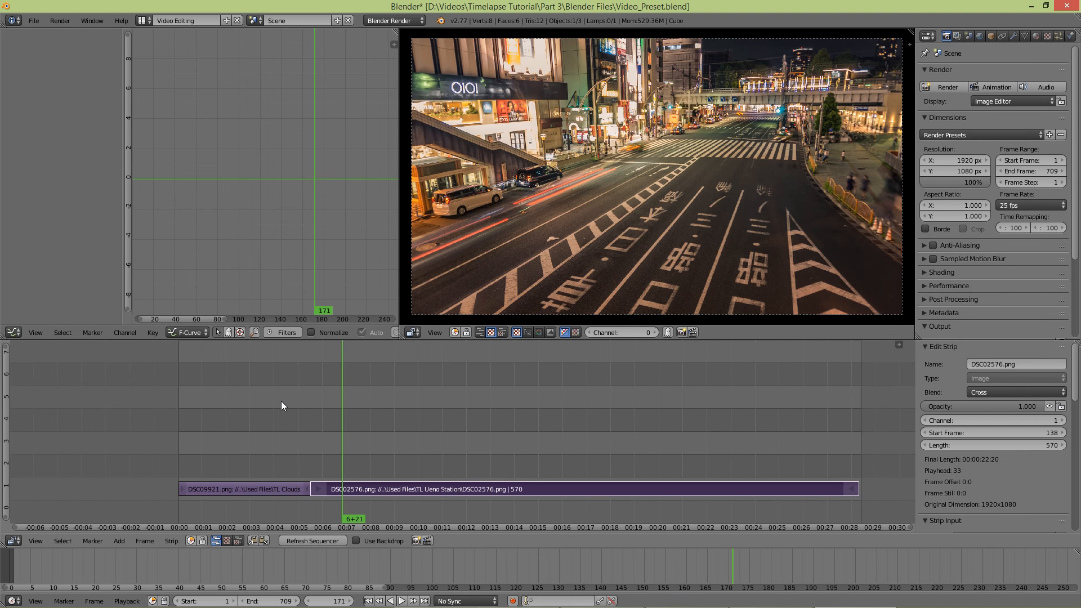
pyautogui.press('g')
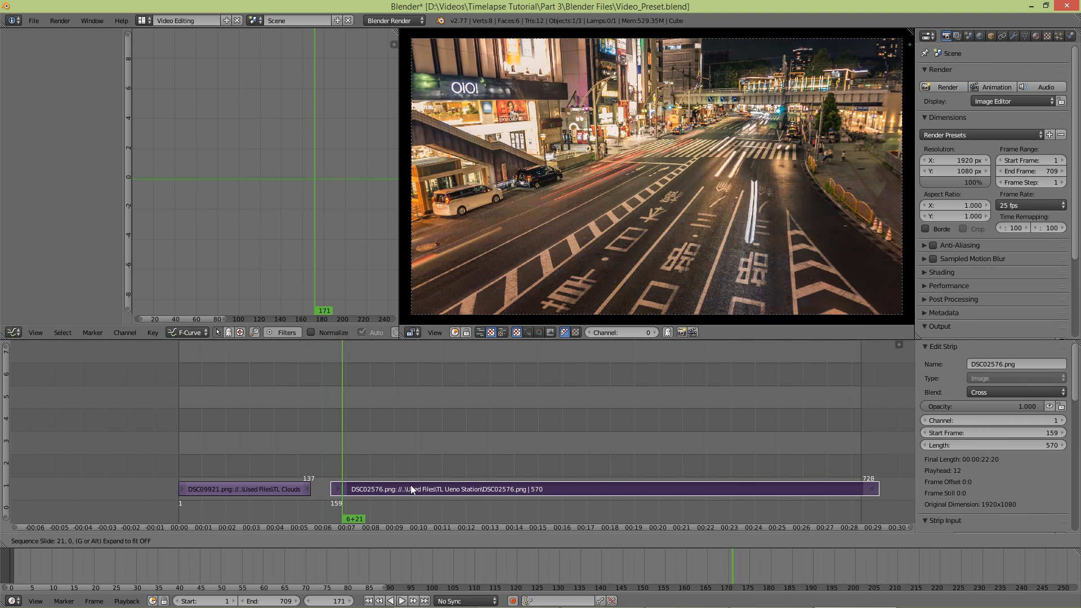
pyautogui.click(471, 487)
pyautogui.scroll(6, 295, 495)
pyautogui.scroll(-2, 247, 481)
# - Move the TL Clouds 2 strip to channel 2 starting at frame 6, and extend its end to a length of 210 frames
pyautogui.click(213, 485)
pyautogui.rightClick(191, 487)
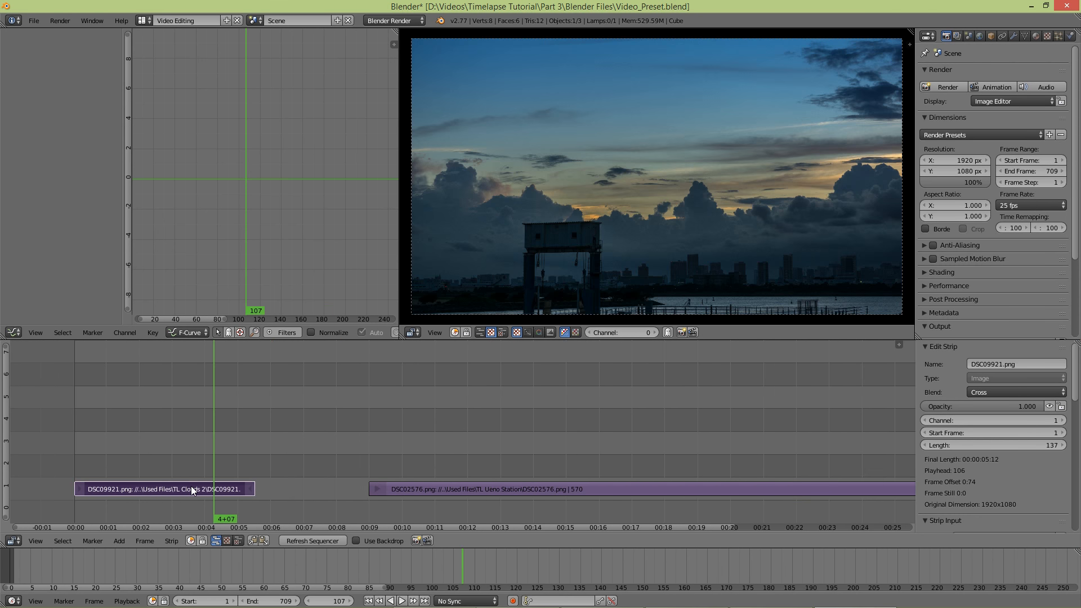
pyautogui.press('g')
pyautogui.click(197, 464)
pyautogui.rightClick(259, 466)
pyautogui.press('g')
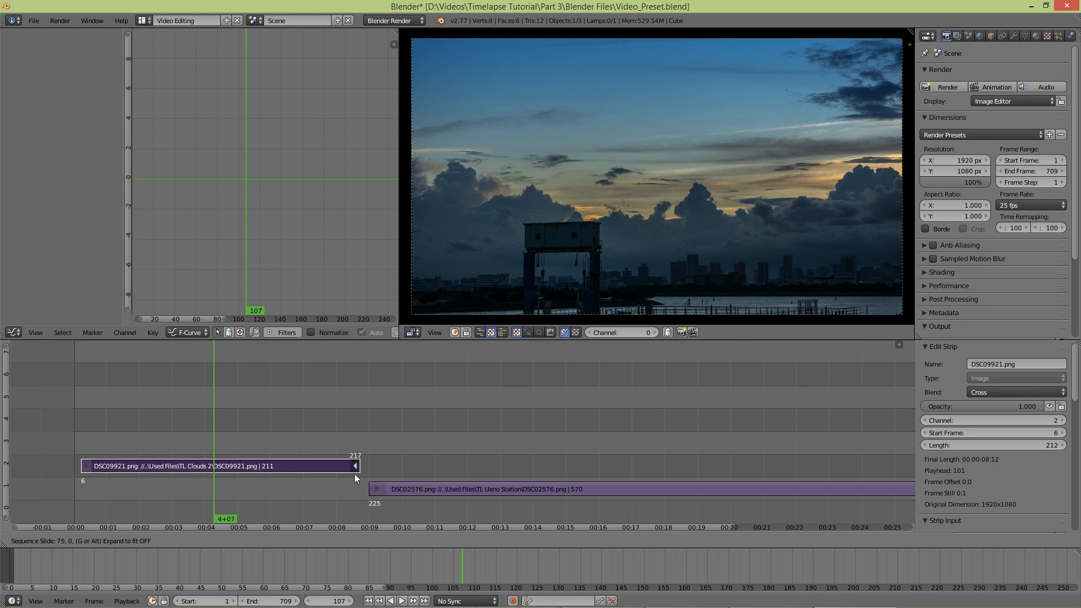
pyautogui.click(351, 473)
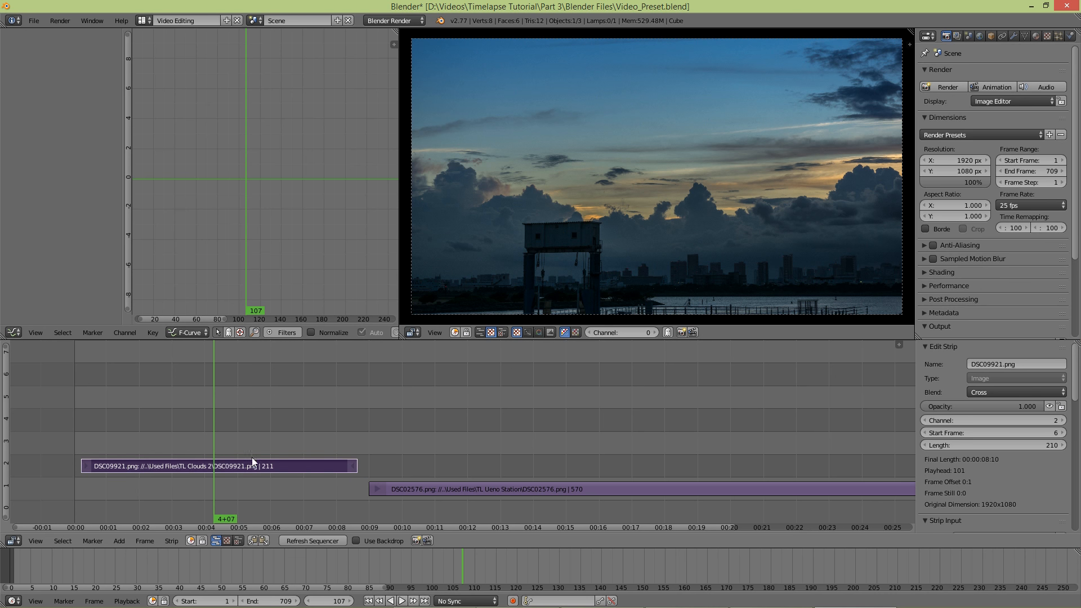
# - Move the TL Clouds 2 strip to start at frame 90 so its end overlaps the TL Ueno Station strip
pyautogui.scroll(1, 178, 471)
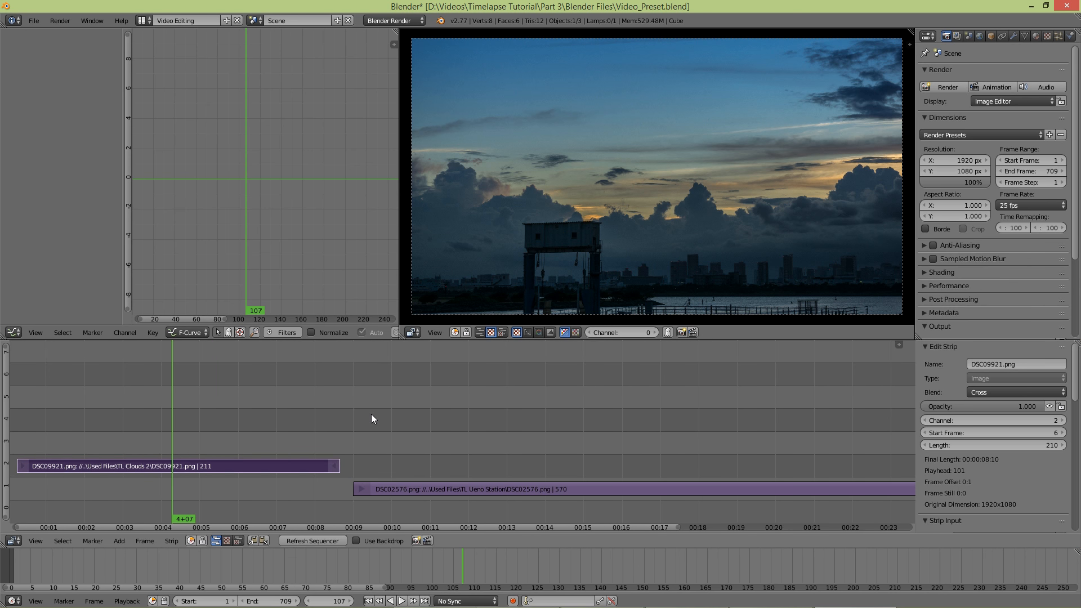
pyautogui.scroll(-1, 370, 417)
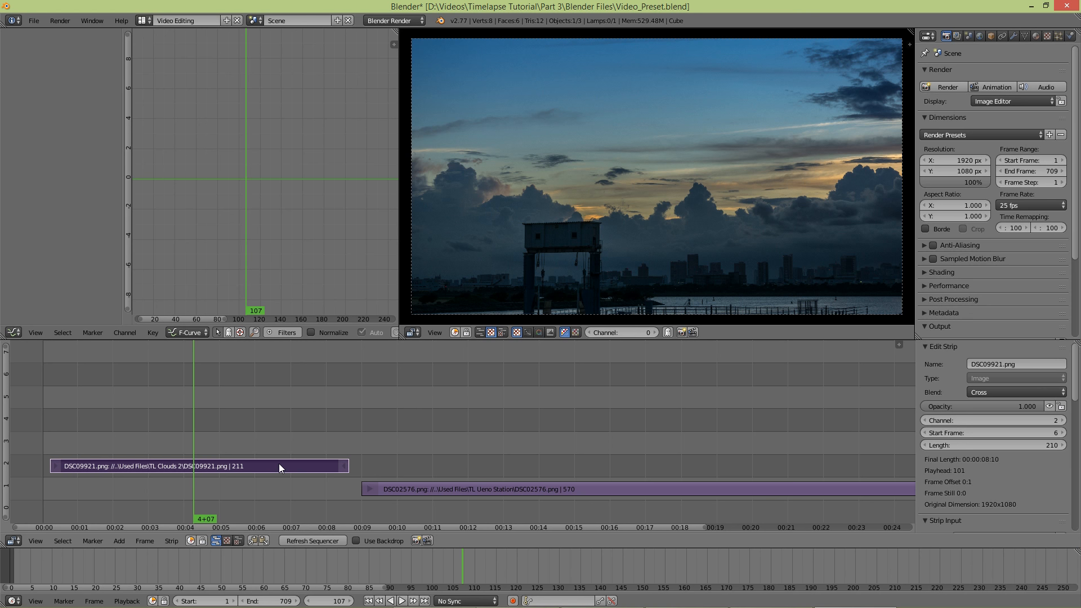
pyautogui.press('g')
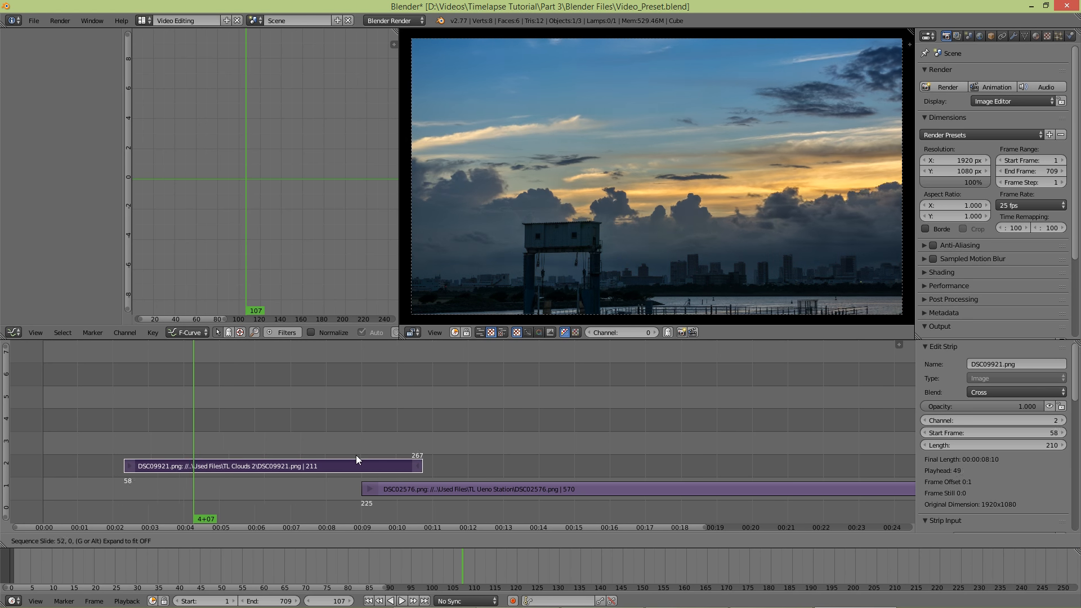
pyautogui.click(399, 457)
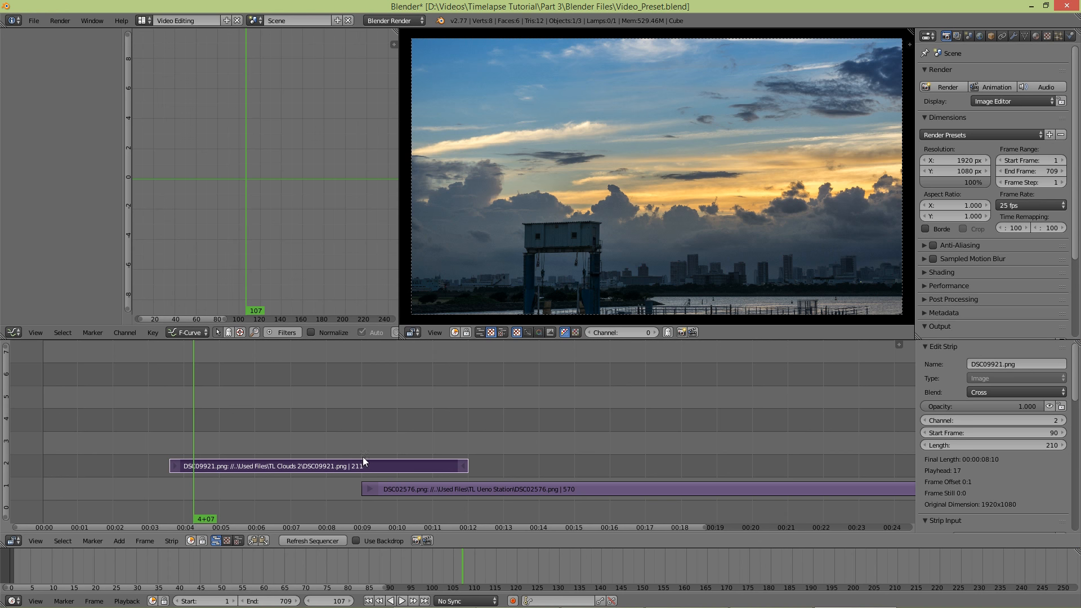
# - Play the overlapping strips and scrub back to frame 218, just before the TL Ueno Station strip starts
pyautogui.hotkey('alt', 'a')
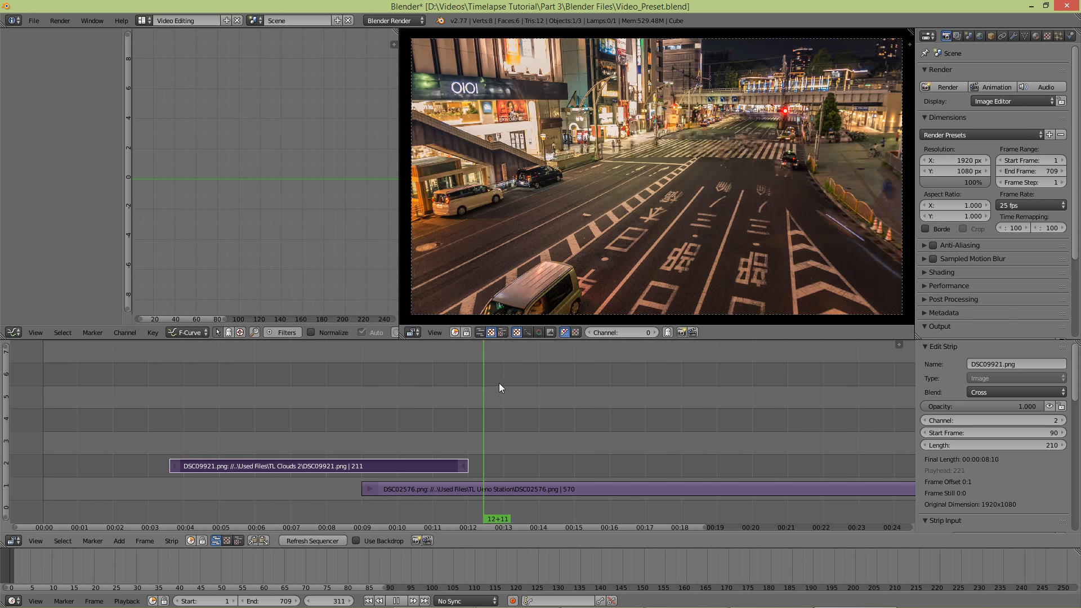
pyautogui.moveTo(544, 383); pyautogui.dragTo(351, 423)
pyautogui.hotkey('alt', 'a')
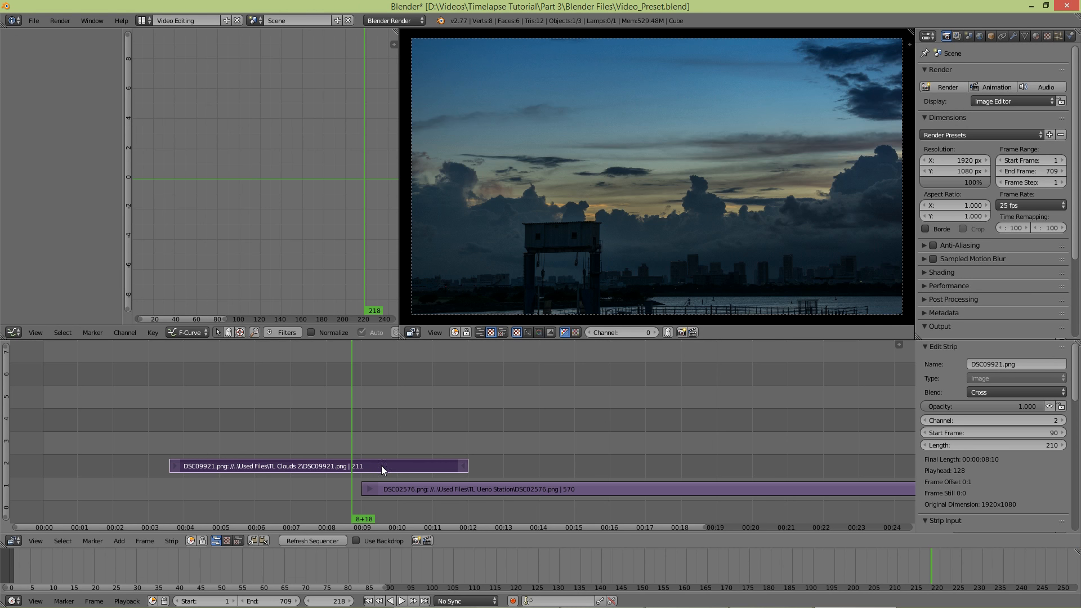
# - Select the clouds and Ueno Station strips and create an Add effect strip over their overlap
pyautogui.click(450, 491)
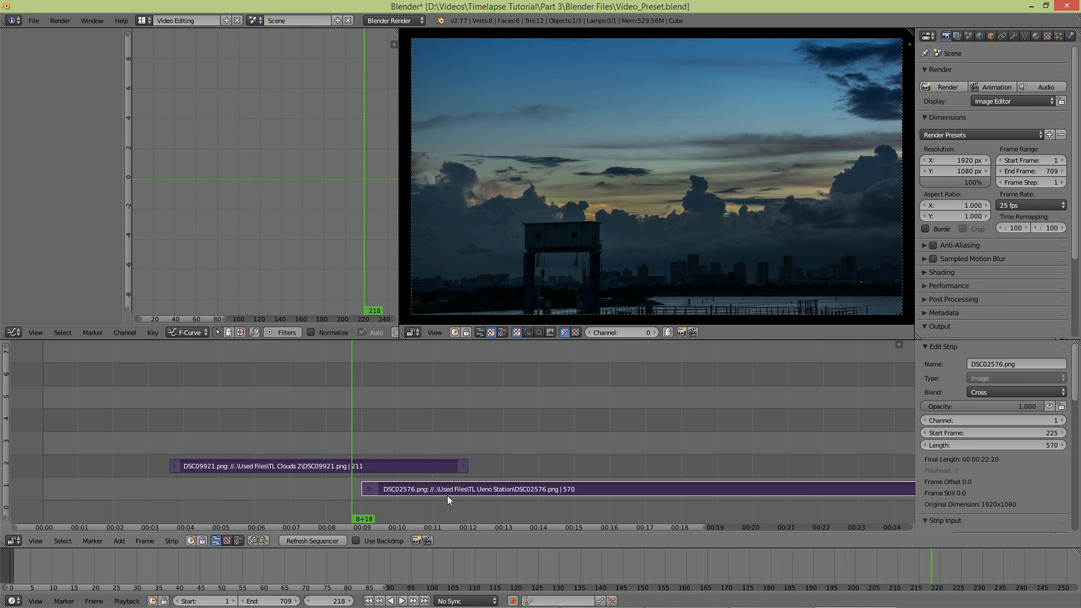
pyautogui.click(119, 540)
pyautogui.moveTo(140, 460)
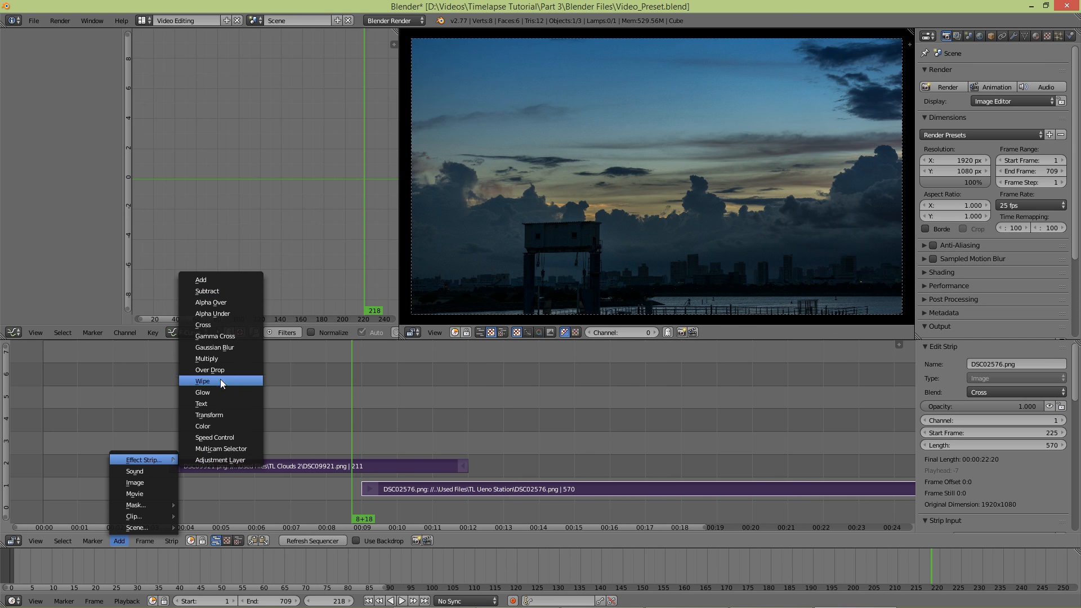
pyautogui.click(216, 280)
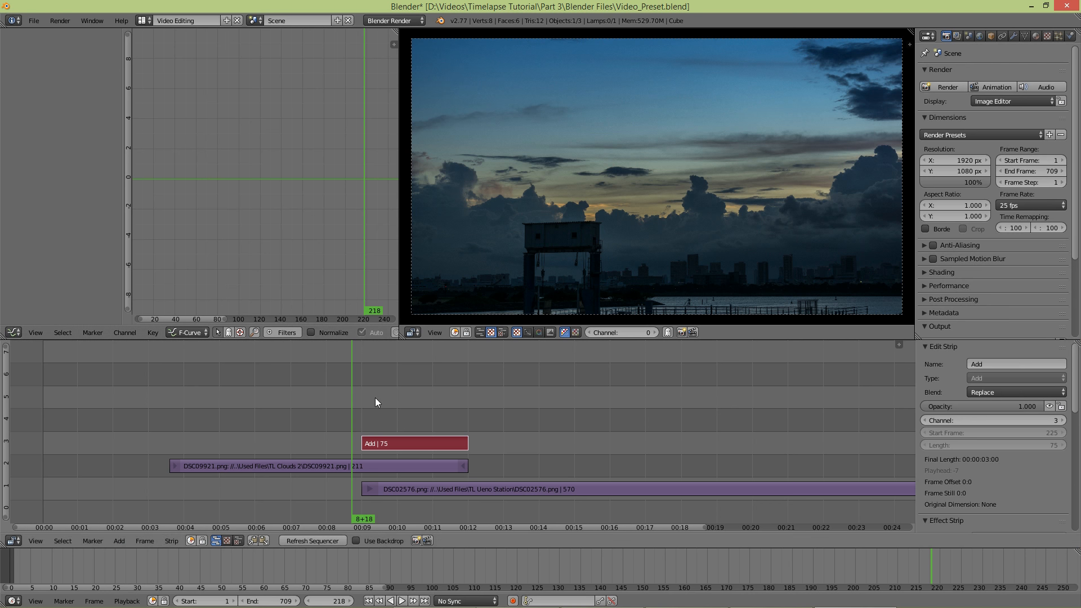
# - Play and scrub through the Add effect transition, stopping at frame 290
pyautogui.hotkey('alt', 'a')
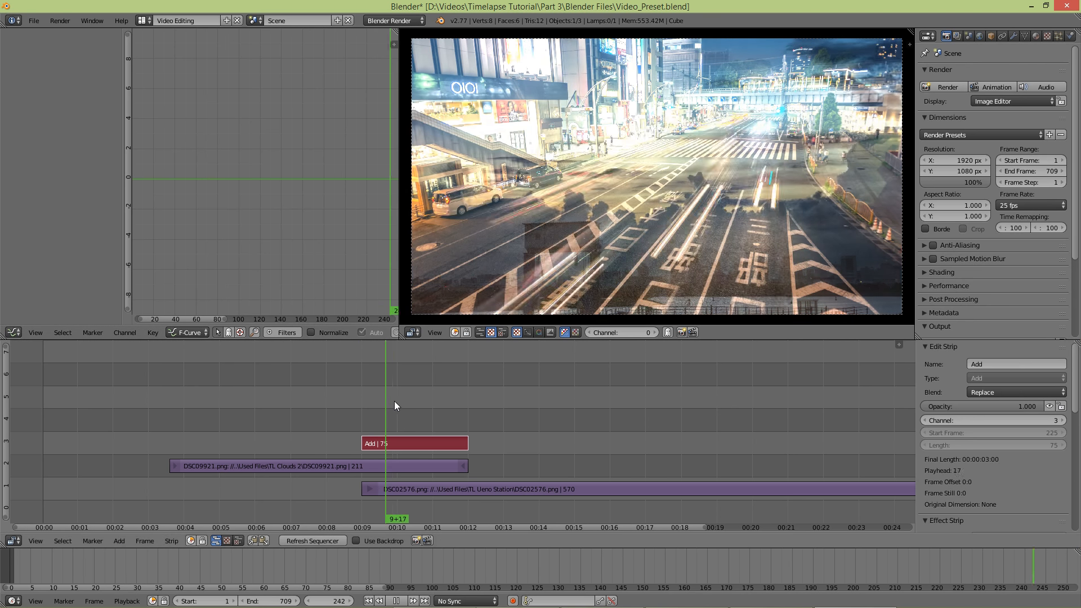
pyautogui.moveTo(427, 397); pyautogui.dragTo(396, 402)
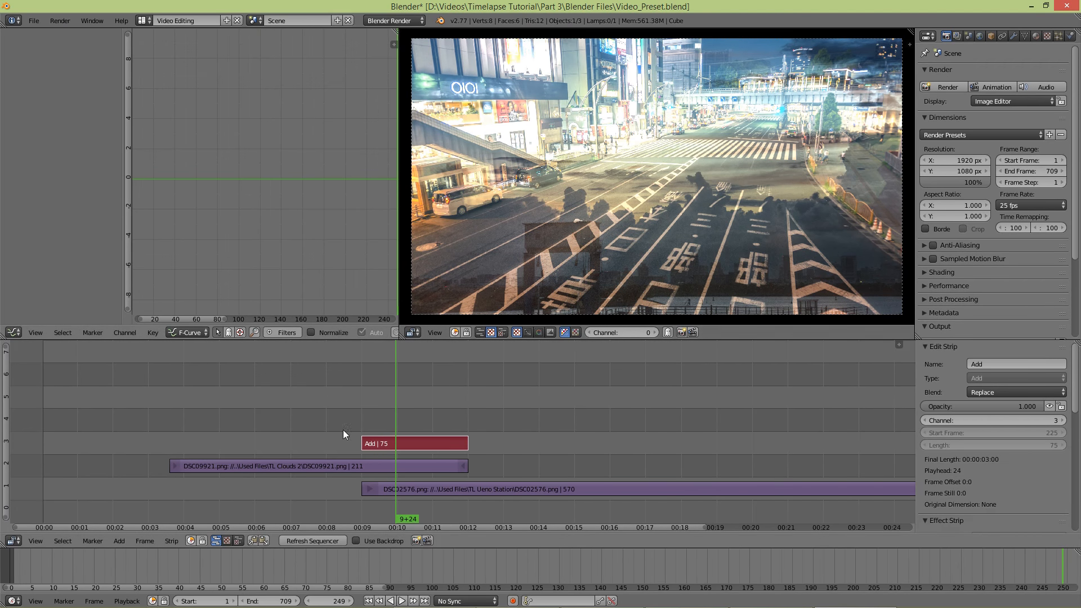
pyautogui.moveTo(338, 405); pyautogui.dragTo(388, 407)
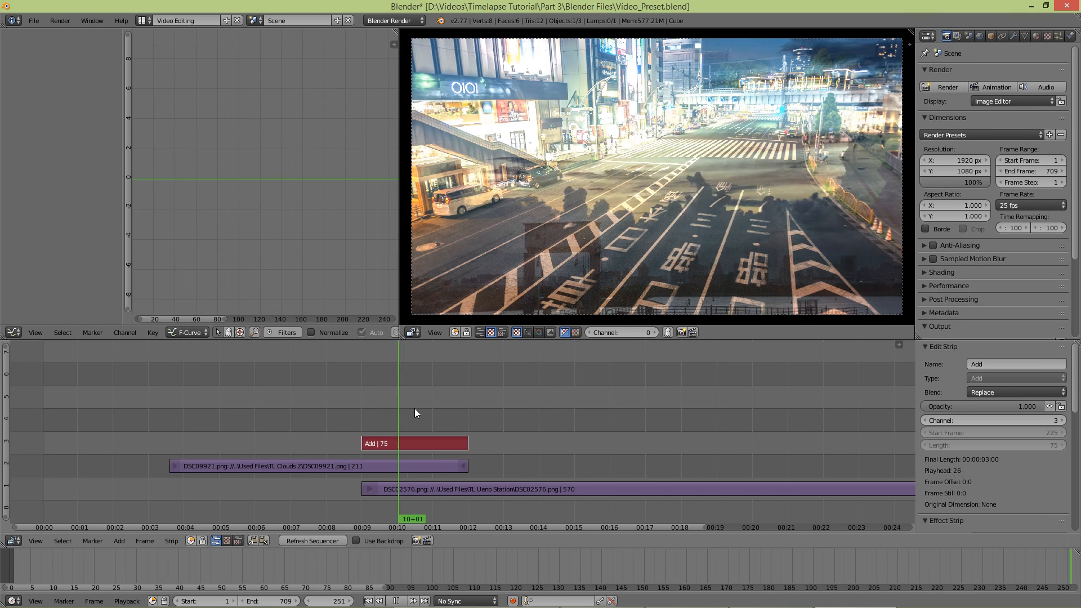
pyautogui.hotkey('alt', 'a')
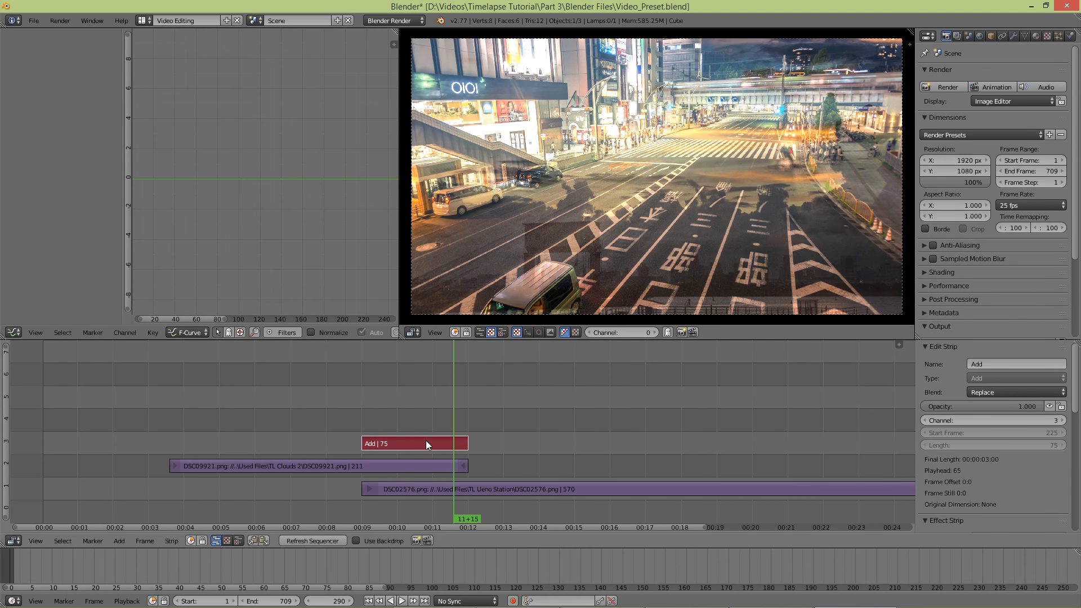
# - Delete the Add effect strip and create a Cross effect strip between the clouds and Ueno Station strips instead
pyautogui.press('x')
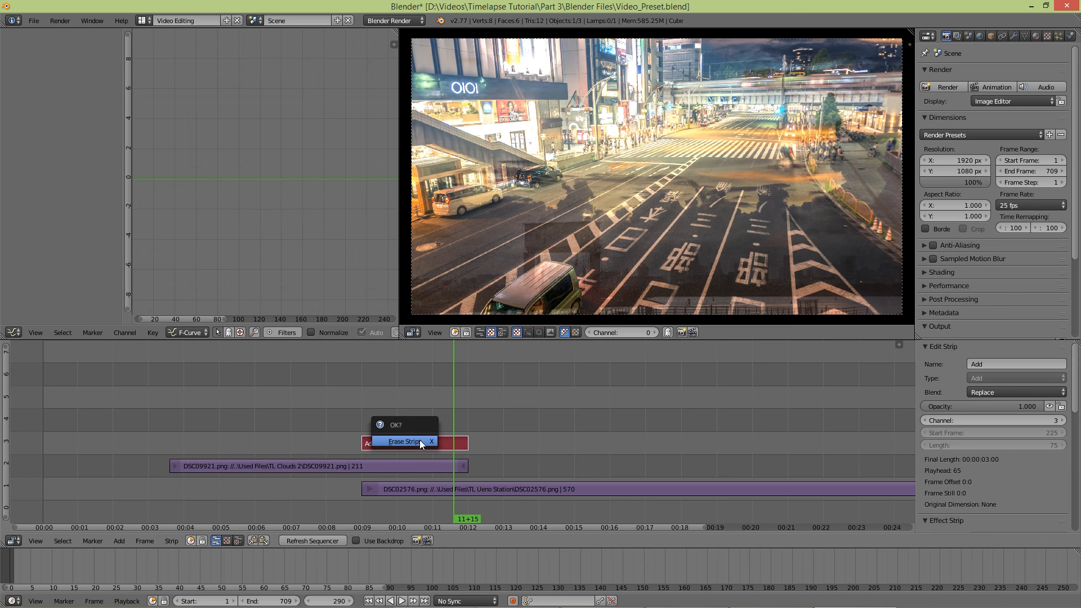
pyautogui.click(419, 440)
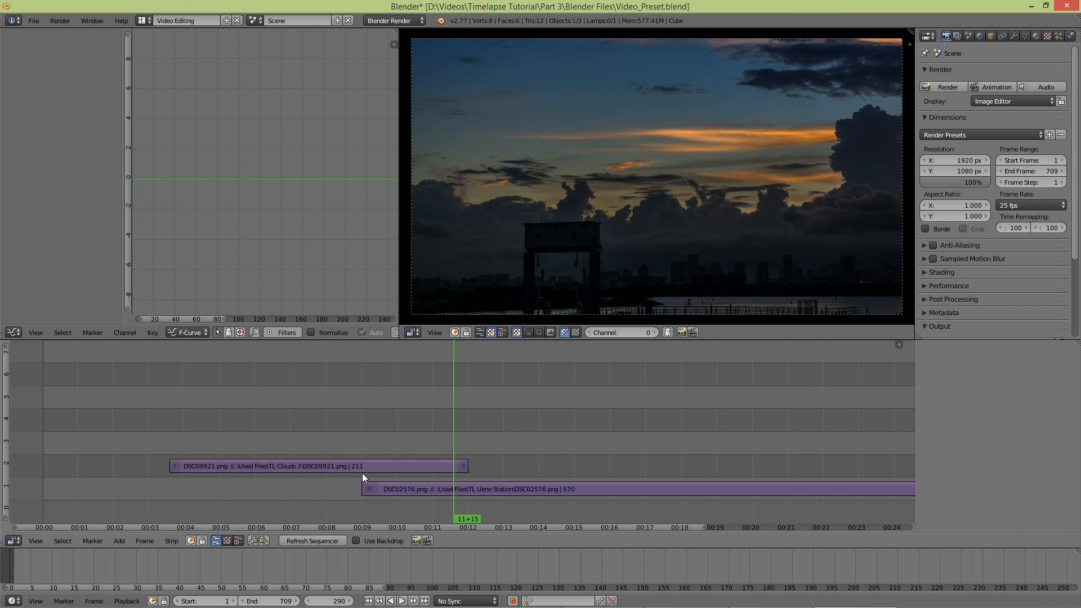
pyautogui.click(388, 451)
pyautogui.rightClick(390, 465)
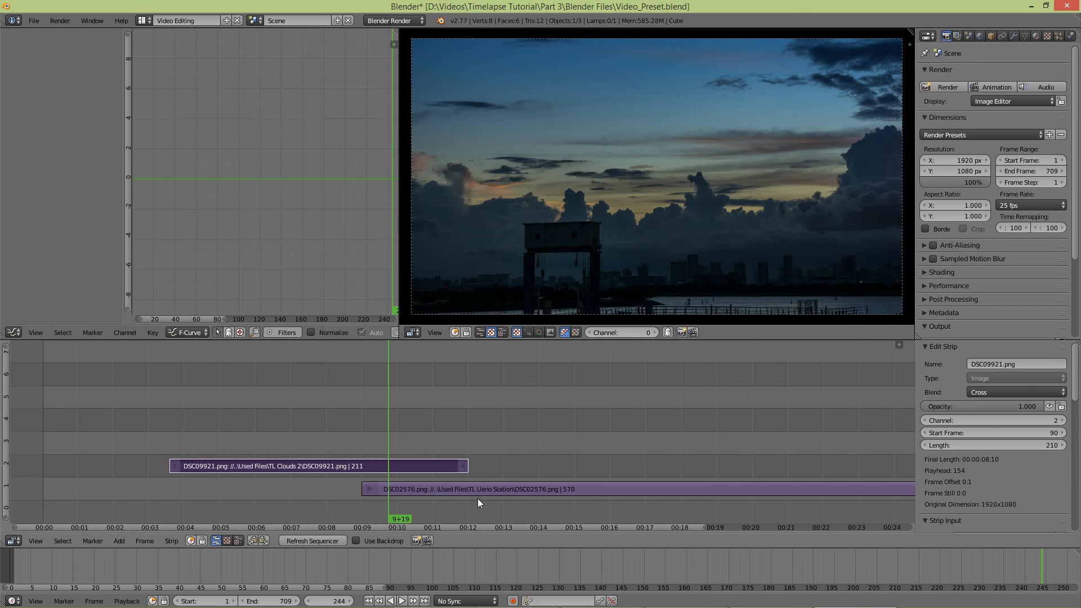
pyautogui.rightClick(465, 487)
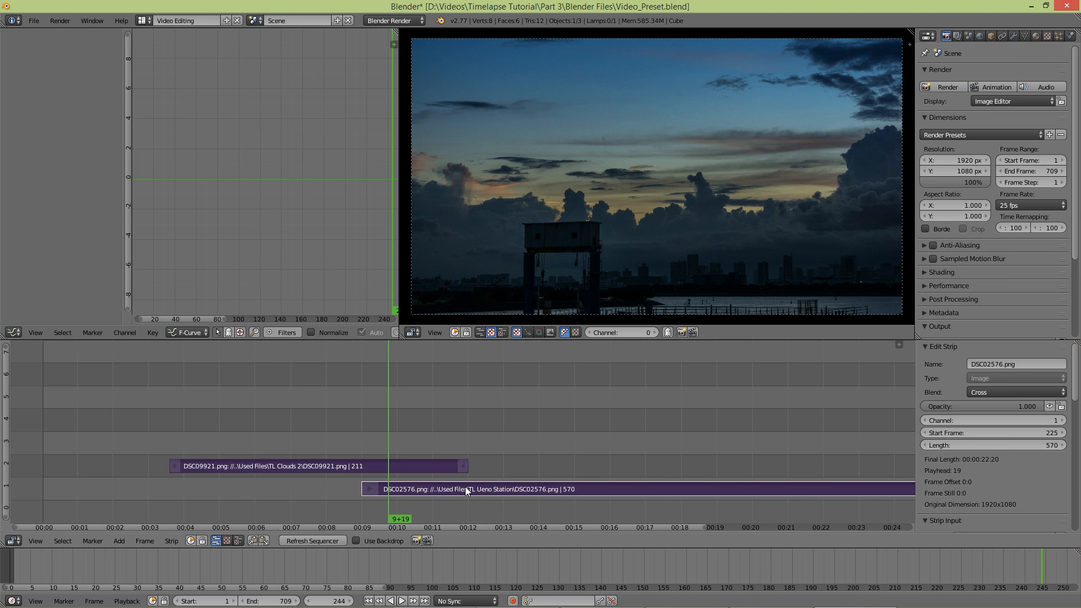
pyautogui.click(120, 541)
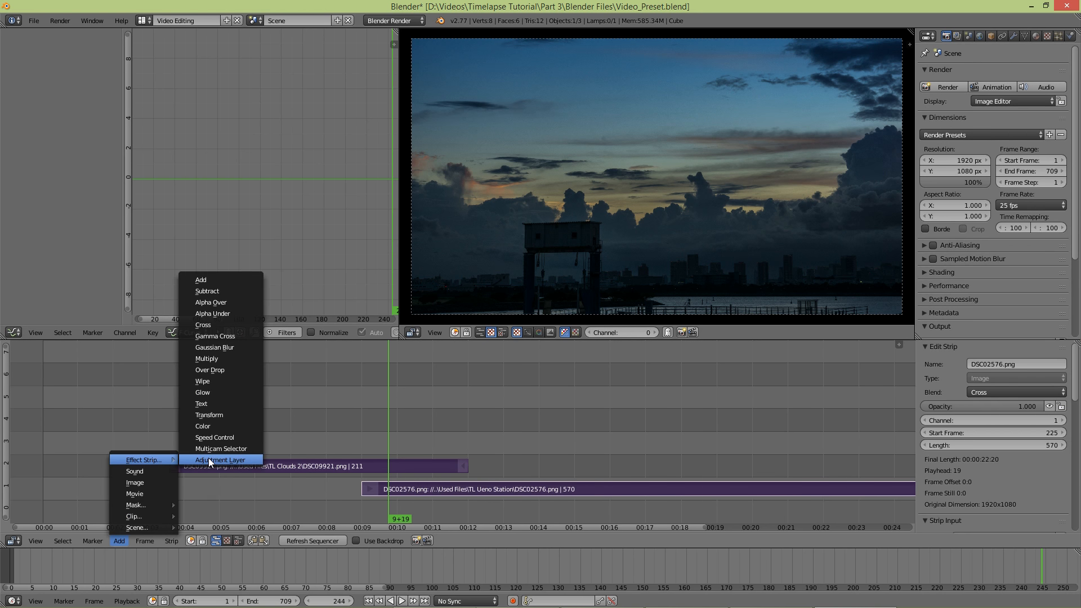
pyautogui.click(202, 325)
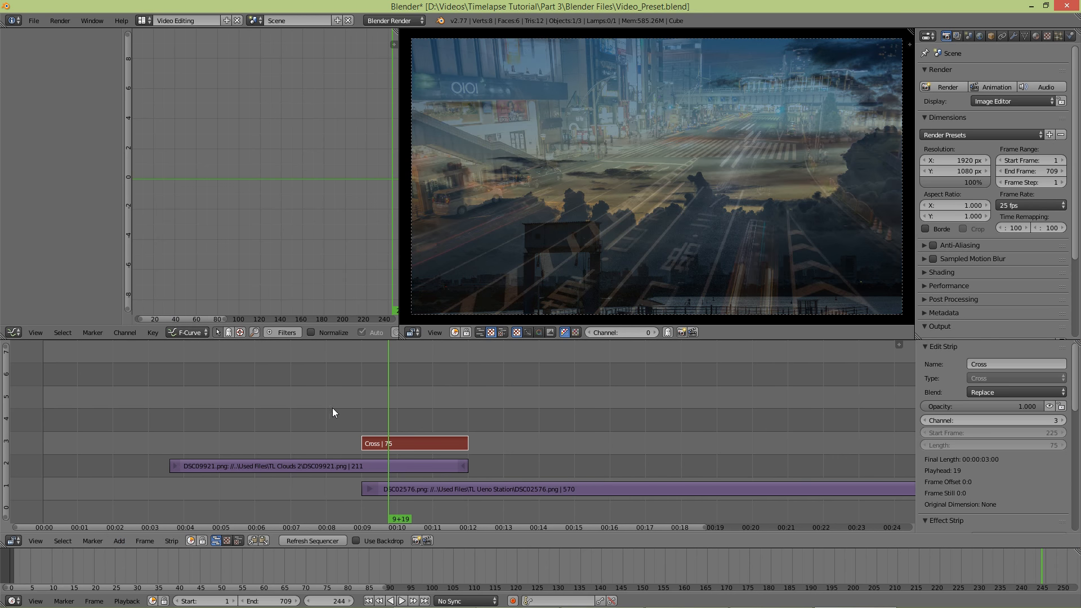
# - Play through the Cross effect transition and return the playhead to frame 210
pyautogui.hotkey('alt', 'a')
pyautogui.click(329, 408)
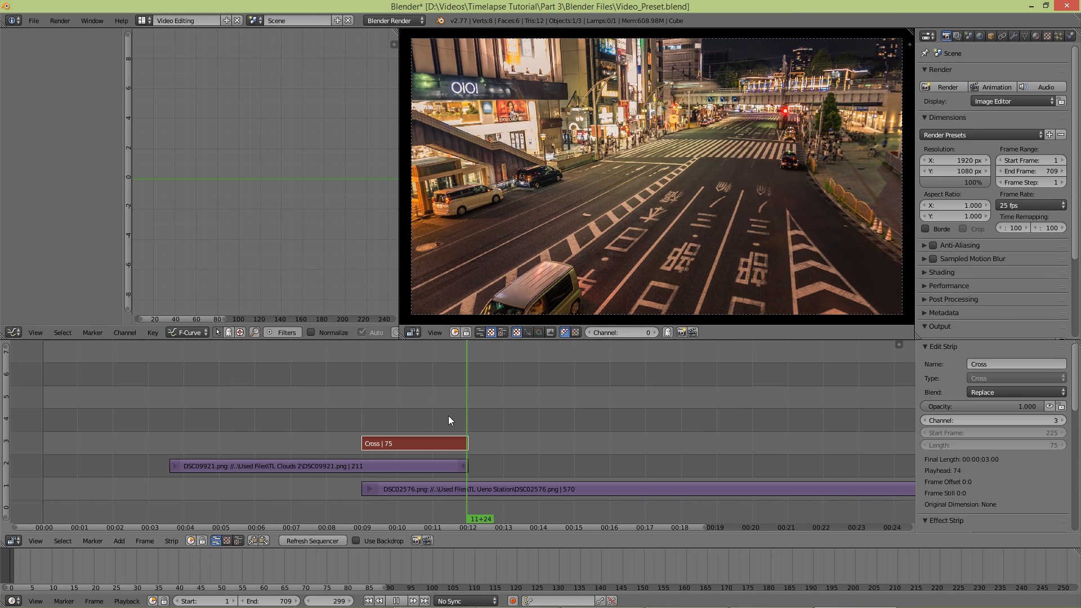
pyautogui.click(428, 421)
pyautogui.press('Escape')
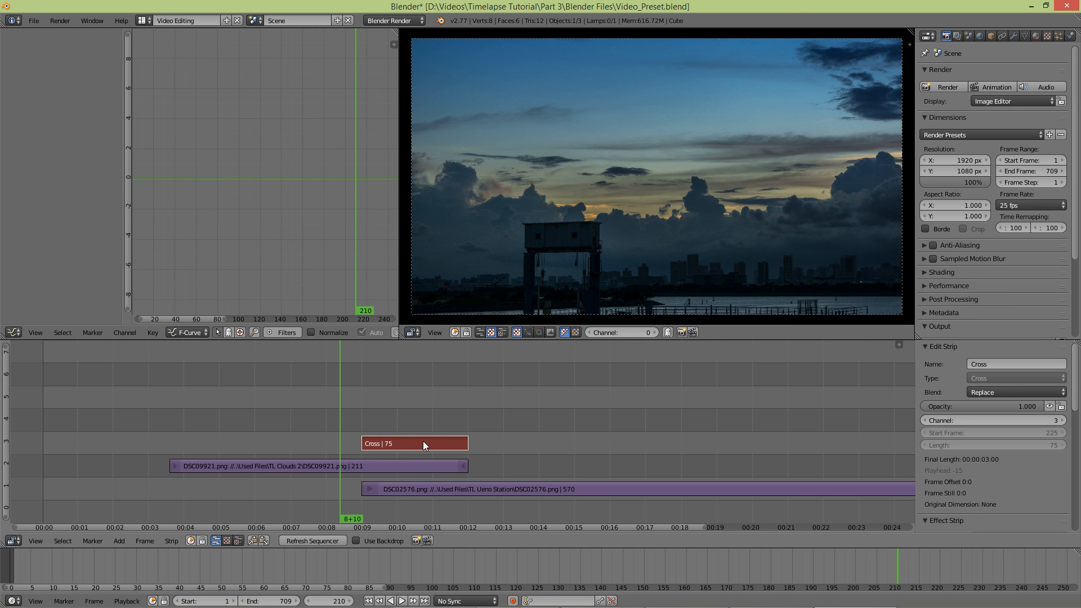
# - Delete the Cross effect strip and create a Gamma Cross effect strip between the clouds and Ueno Station strips
pyautogui.press('x')
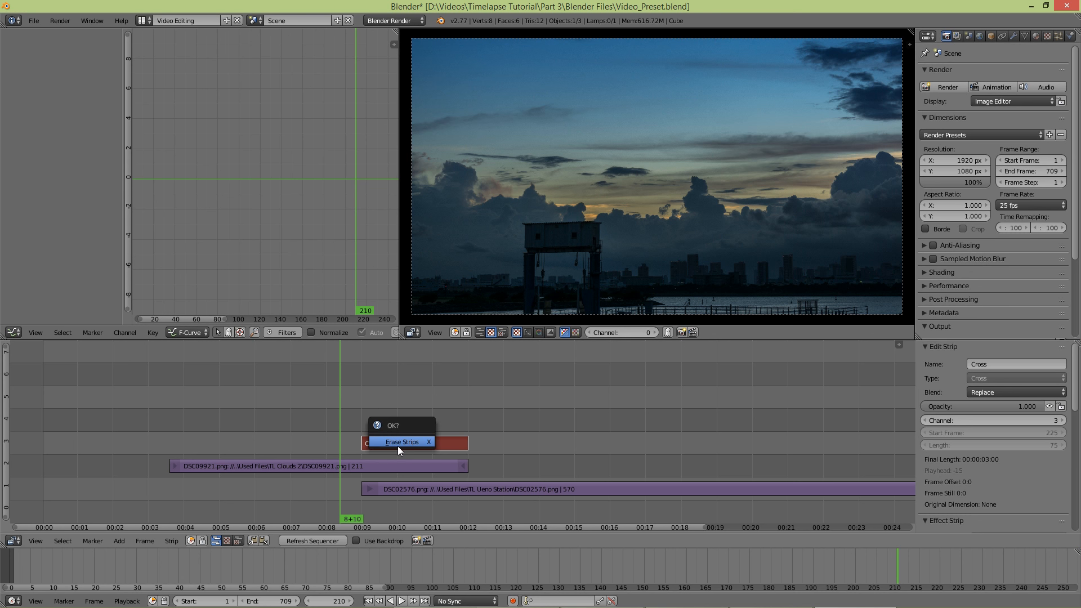
pyautogui.click(397, 446)
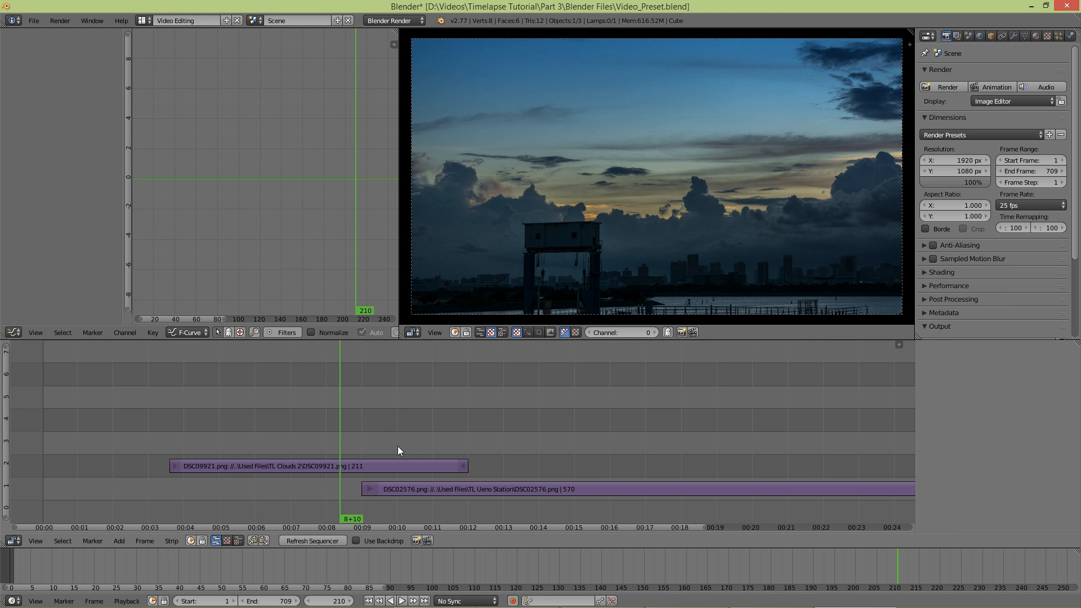
pyautogui.rightClick(354, 470)
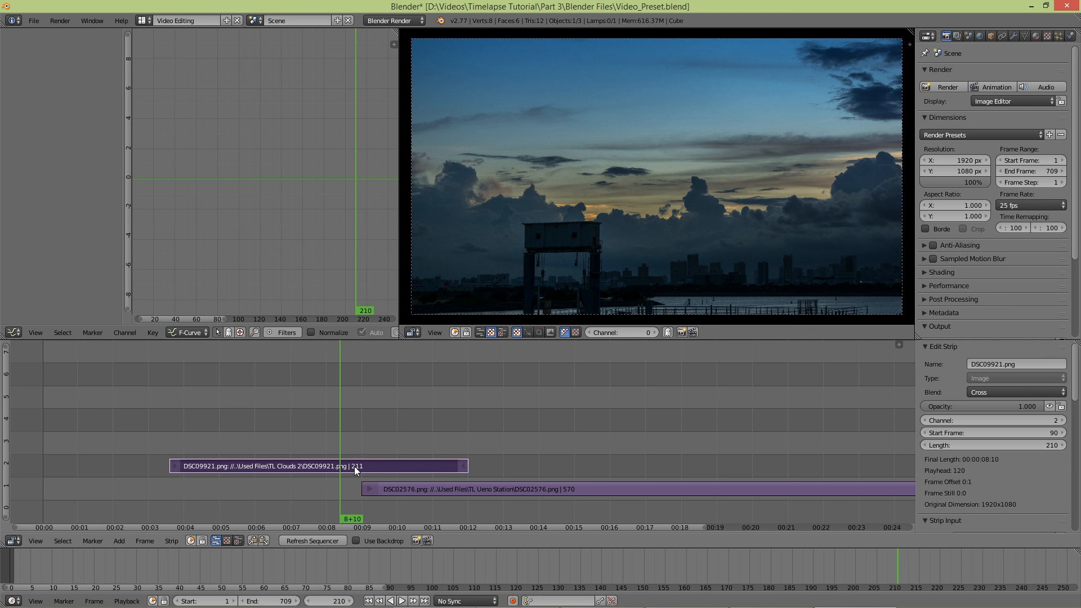
pyautogui.rightClick(430, 491)
pyautogui.click(119, 541)
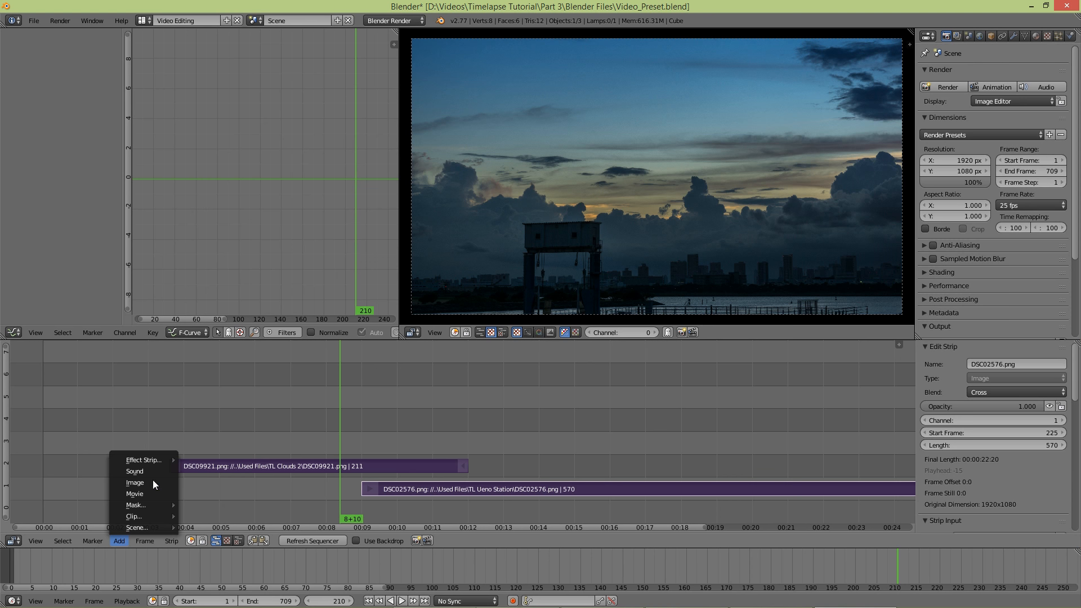
pyautogui.moveTo(160, 461)
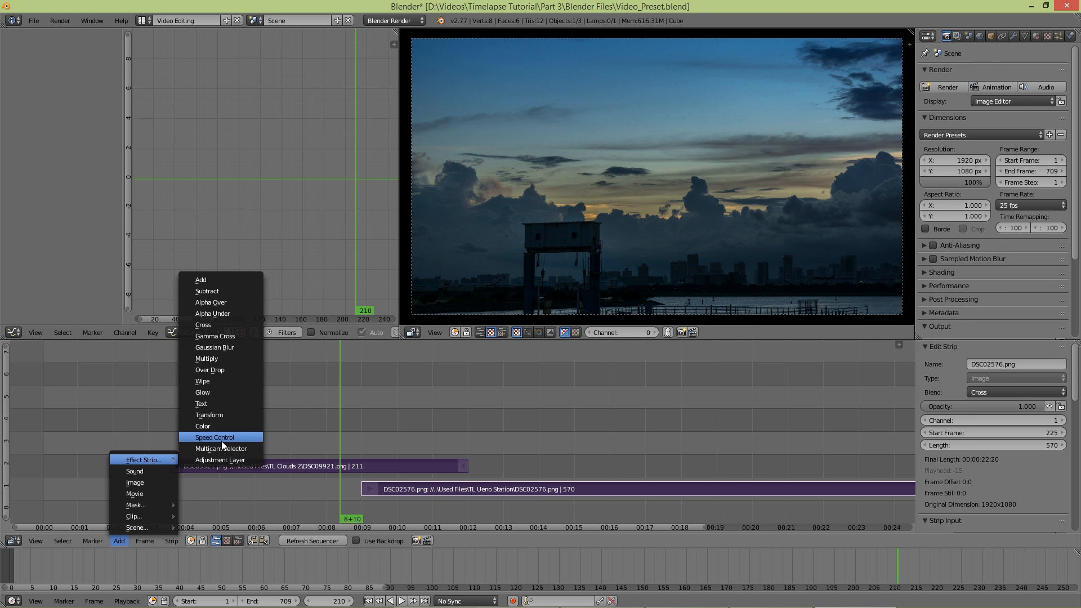
pyautogui.click(241, 335)
# - Play and scrub through the Gamma Cross transition, ending on frame 247
pyautogui.hotkey('alt', 'a')
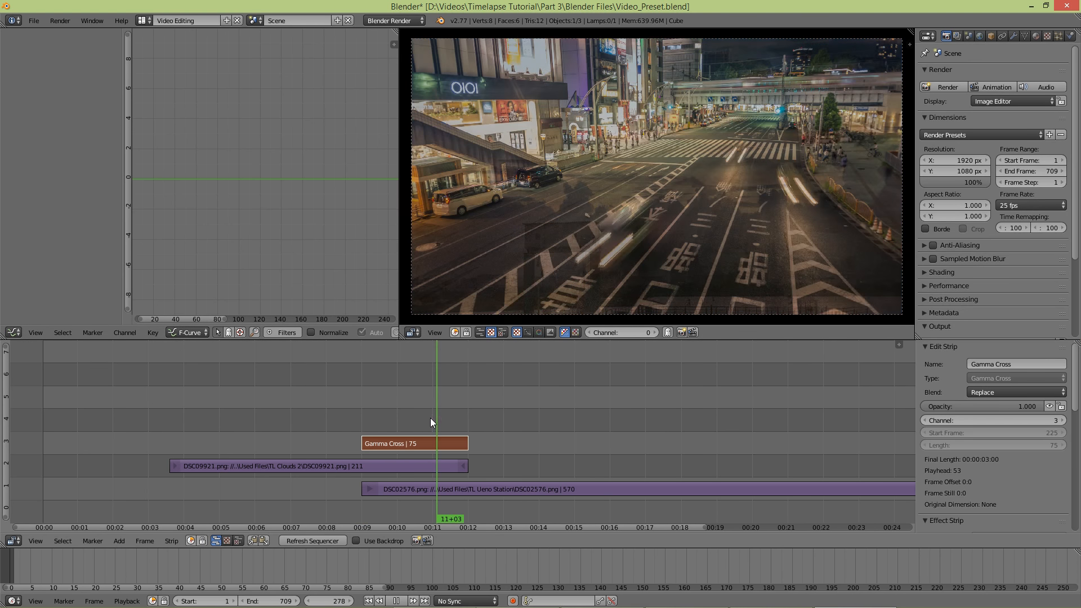
pyautogui.hotkey('alt', 'a')
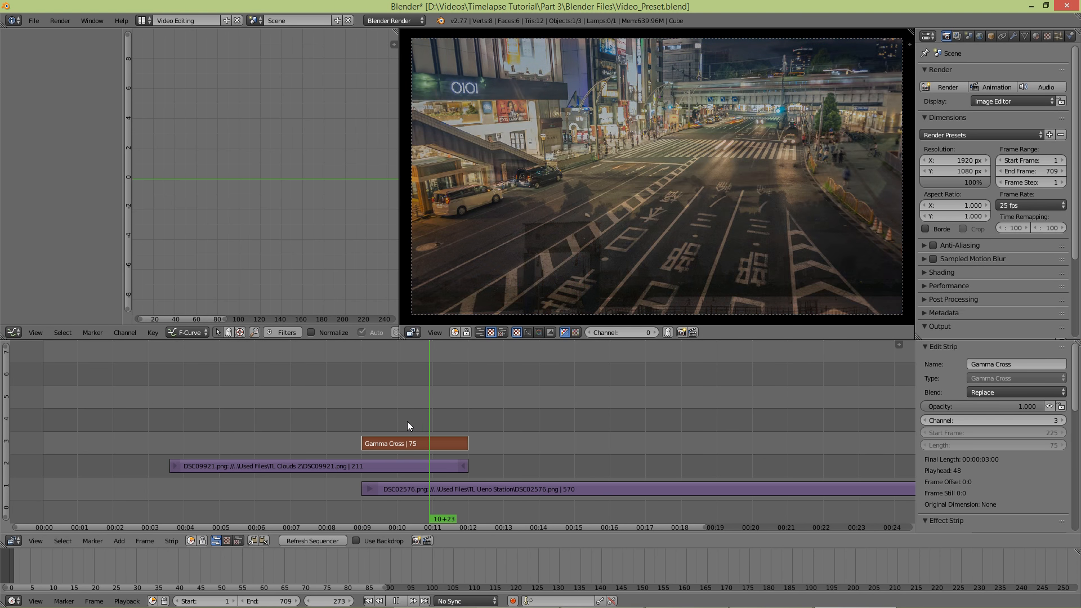
pyautogui.click(392, 422)
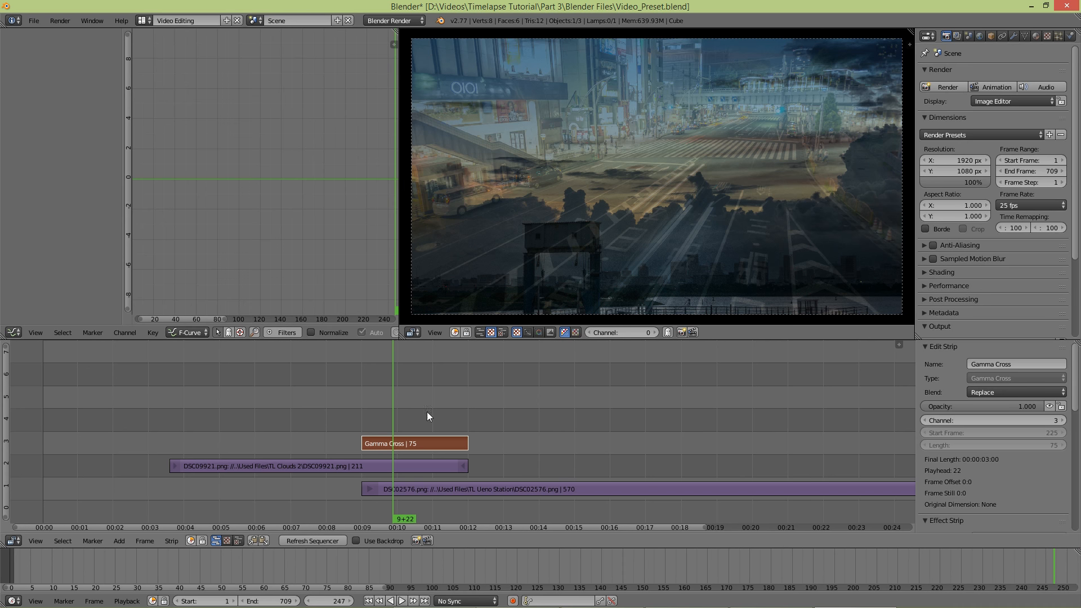
# - Play through the Gamma Cross transition from its beginning
pyautogui.click(359, 413)
pyautogui.hotkey('alt', 'a')
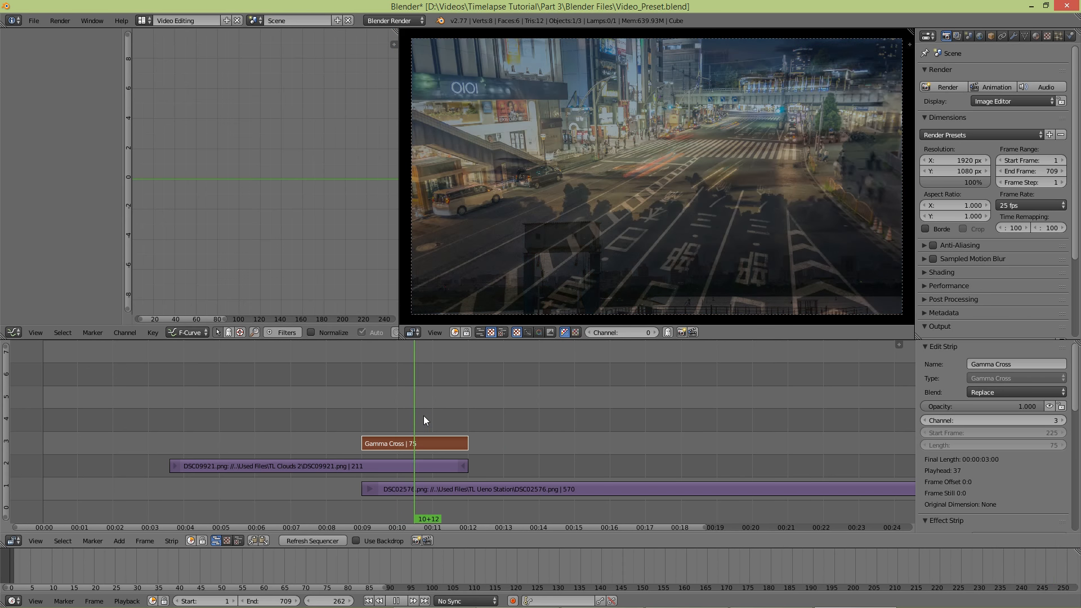
pyautogui.hotkey('alt', 'a')
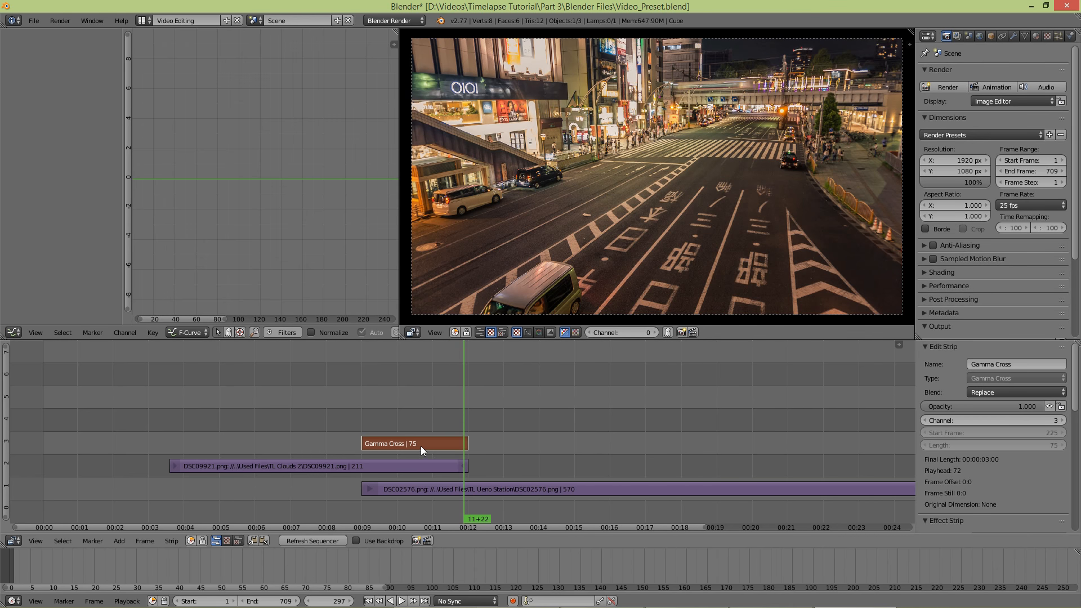
# - Delete the Gamma Cross effect strip and create a Wipe effect strip between the clouds and Ueno Station strips
pyautogui.press('x')
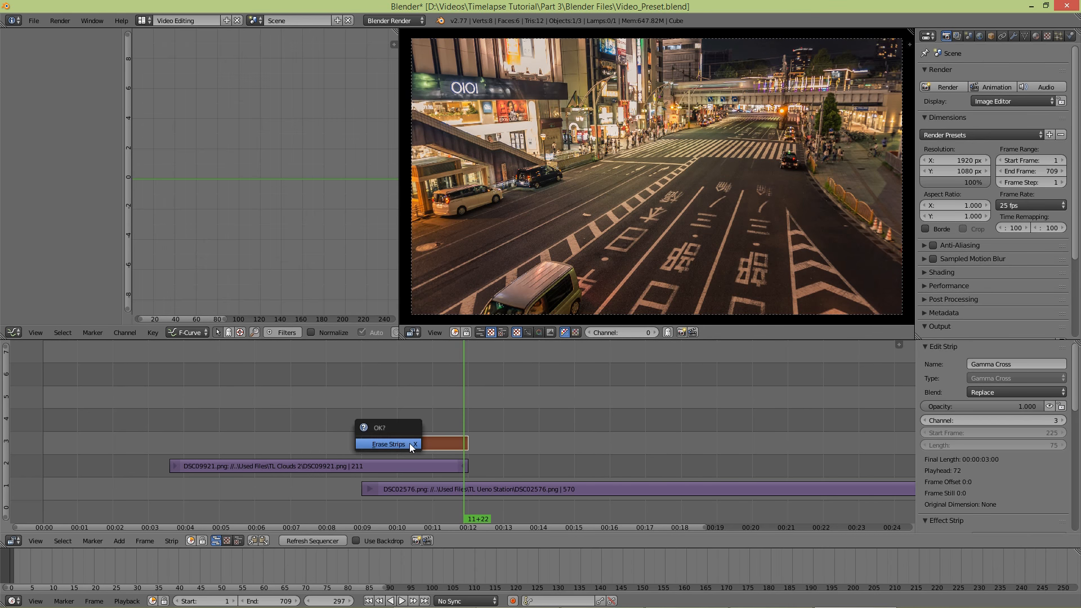
pyautogui.click(389, 443)
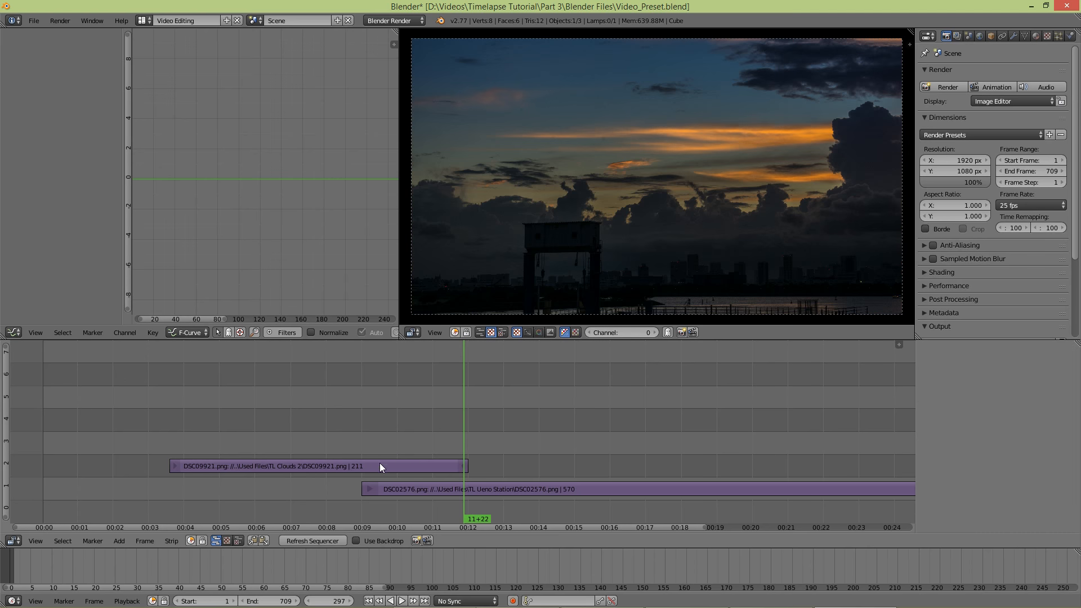
pyautogui.rightClick(365, 463)
pyautogui.rightClick(434, 487)
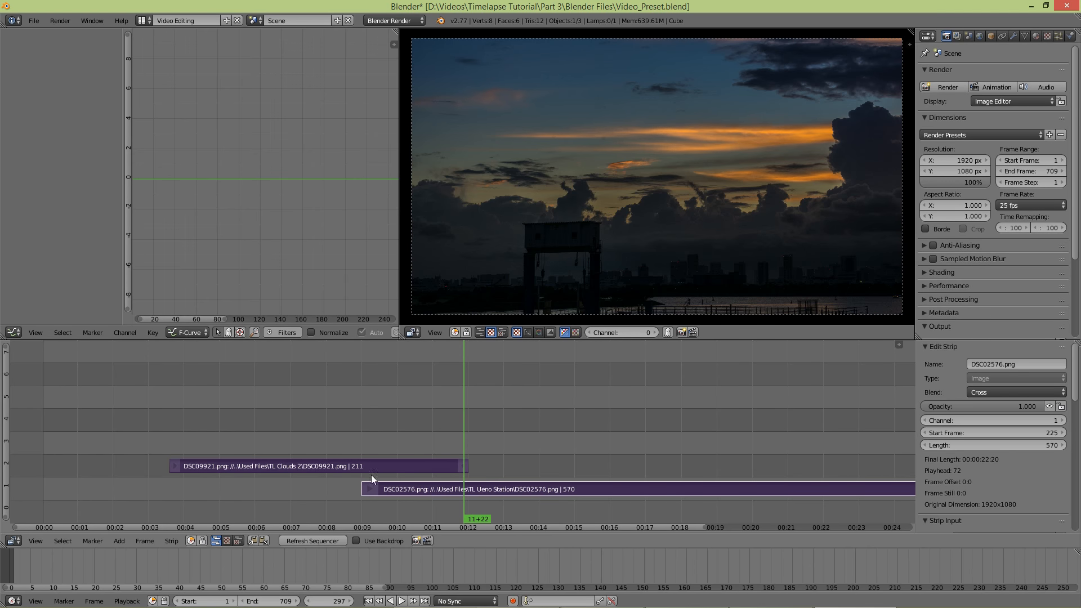
pyautogui.click(122, 540)
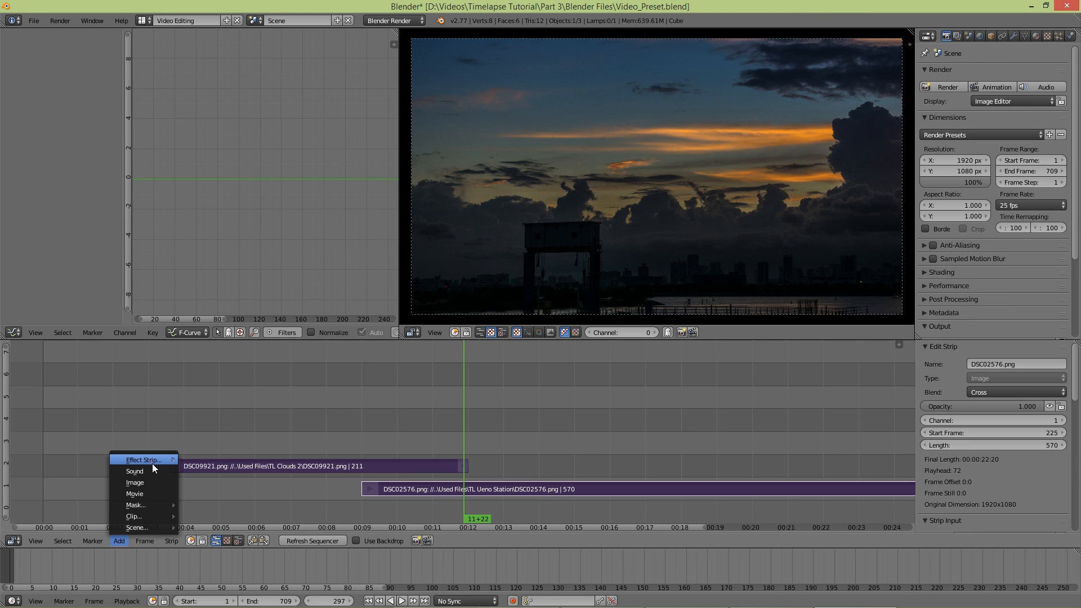
pyautogui.moveTo(152, 464)
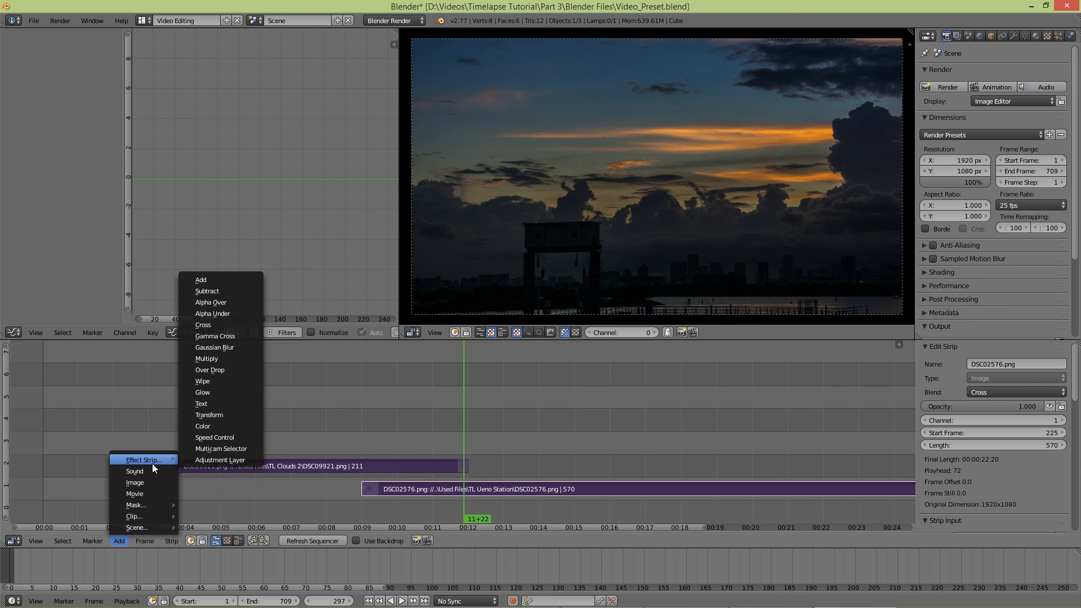
pyautogui.click(229, 383)
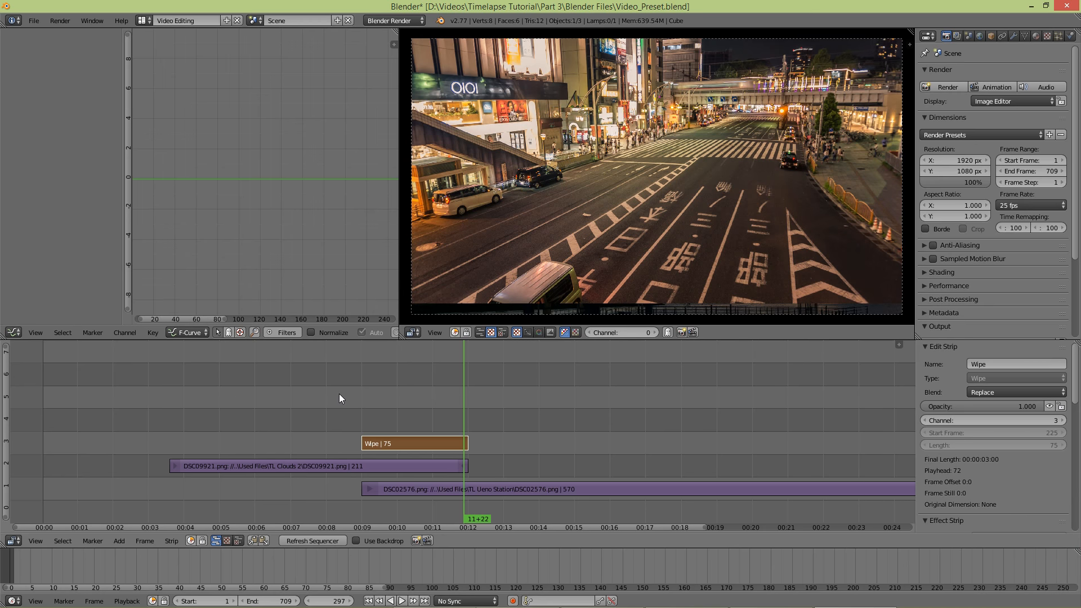
# - Play through the Wipe transition from just before the strip starts
pyautogui.click(340, 393)
pyautogui.hotkey('alt', 'a')
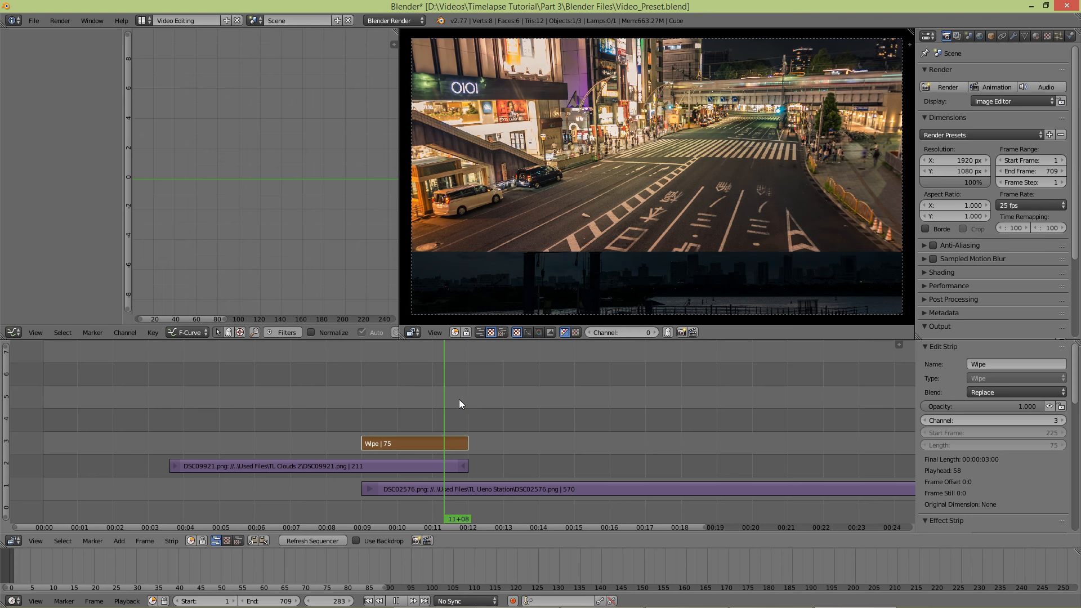
pyautogui.hotkey('alt', 'a')
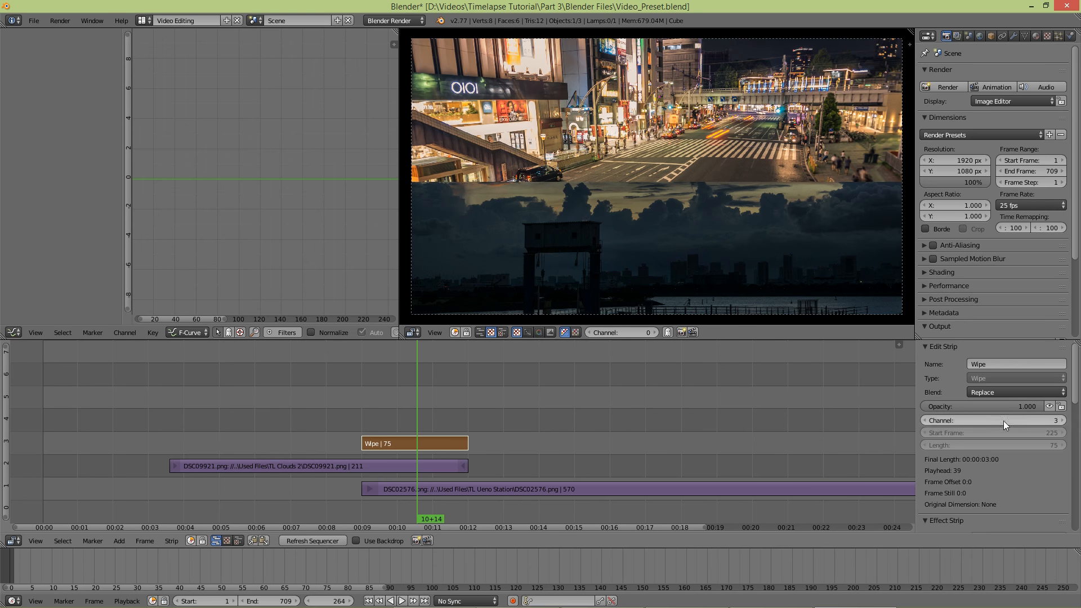
# - Set the Wipe strip's blur width to about 0.207 and its angle to about 28.7°, scrubbing through the transition after each change
pyautogui.scroll(-8, 1003, 420)
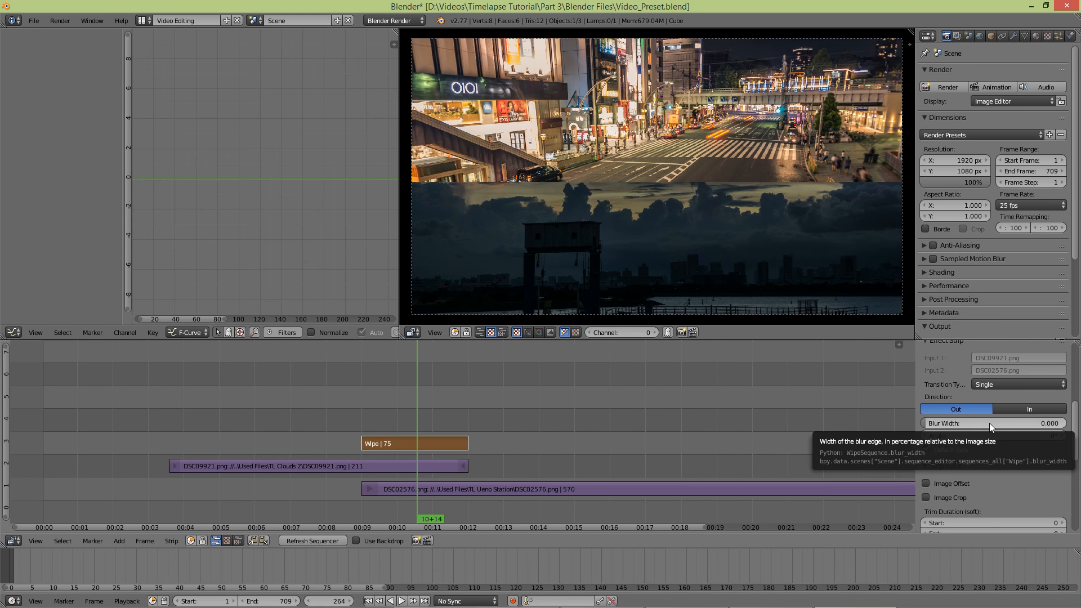
pyautogui.moveTo(929, 425); pyautogui.dragTo(956, 425)
pyautogui.moveTo(367, 417); pyautogui.dragTo(410, 420)
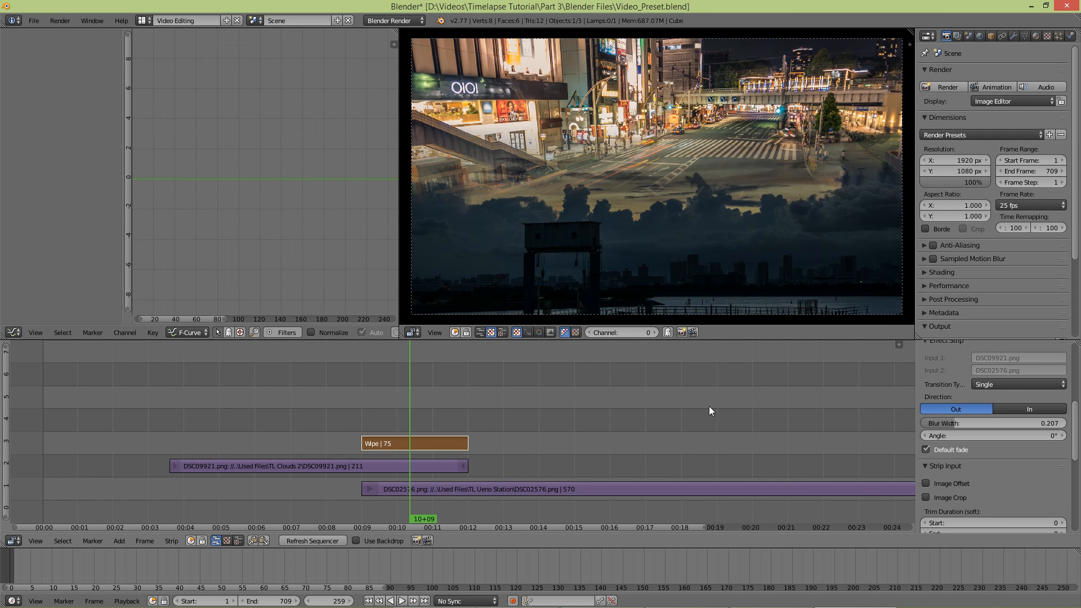
pyautogui.moveTo(940, 433); pyautogui.dragTo(977, 434)
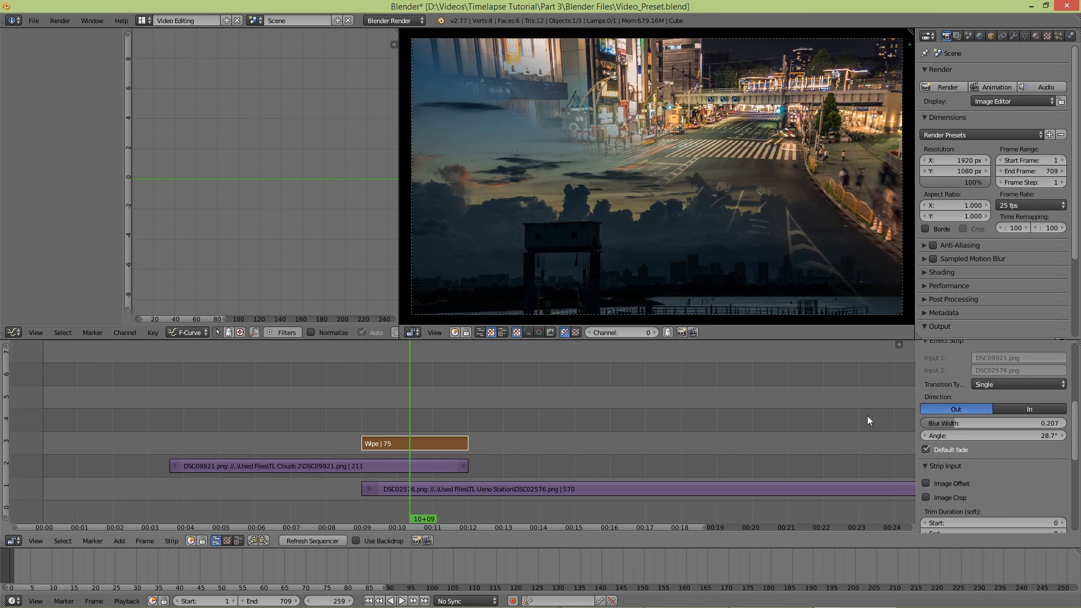
pyautogui.moveTo(350, 407); pyautogui.dragTo(412, 401)
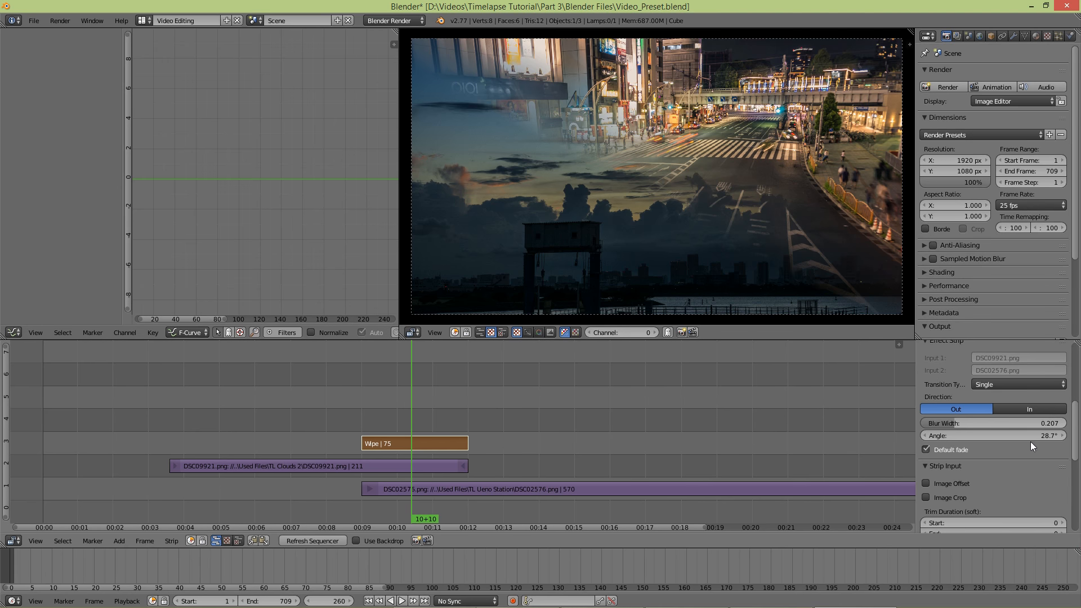
# - Set the Wipe strip's angle to 0°
pyautogui.click(1018, 433)
pyautogui.write('0')
pyautogui.press('Return')
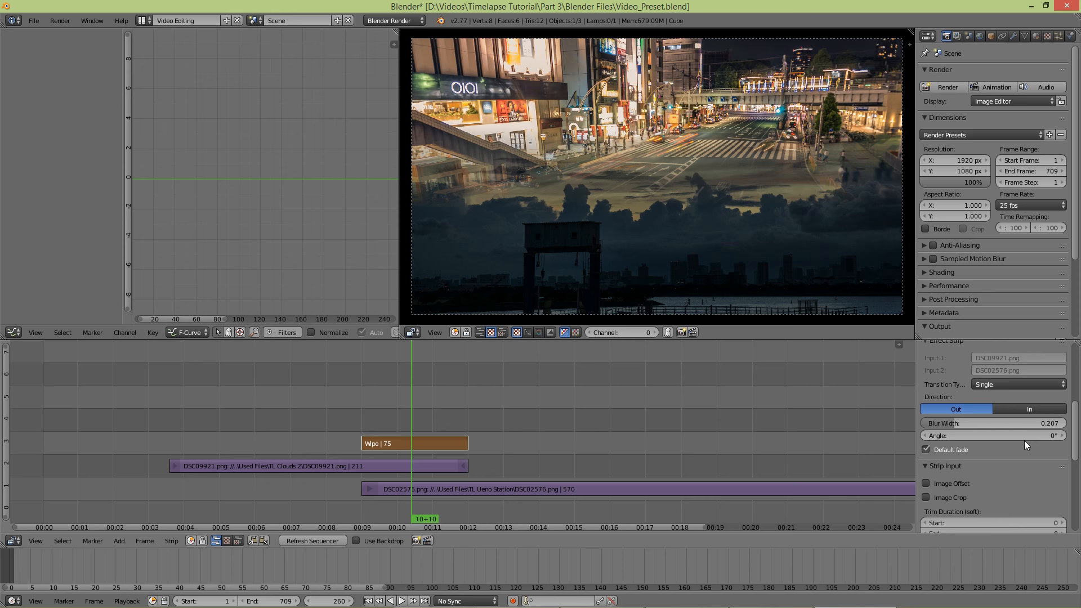
# - Change the Wipe strip's transition type to Clock and play through the transition
pyautogui.click(991, 385)
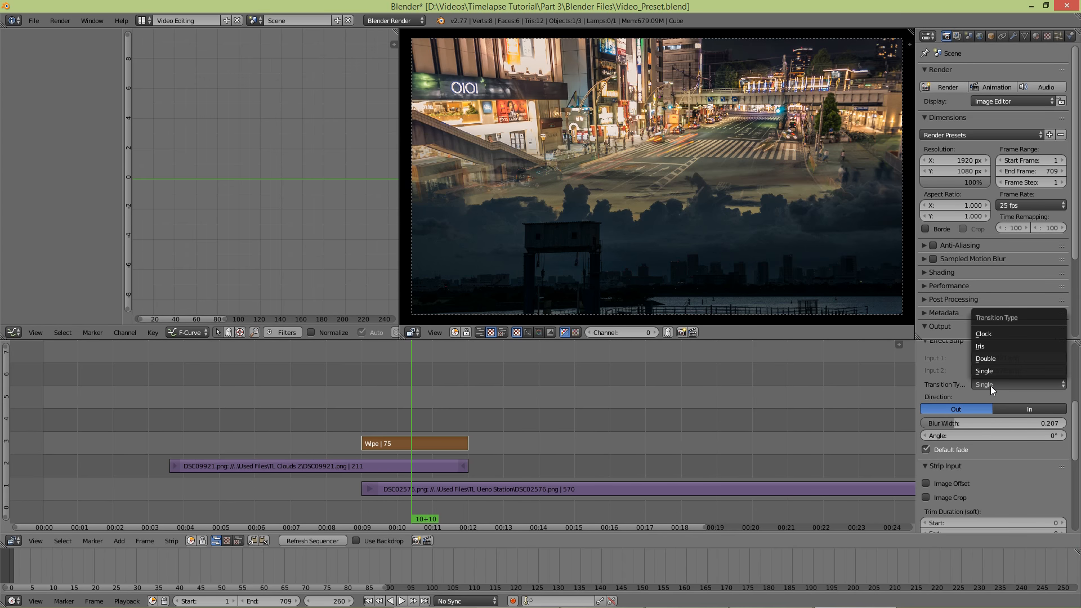
pyautogui.click(982, 336)
pyautogui.click(354, 405)
pyautogui.hotkey('alt', 'a')
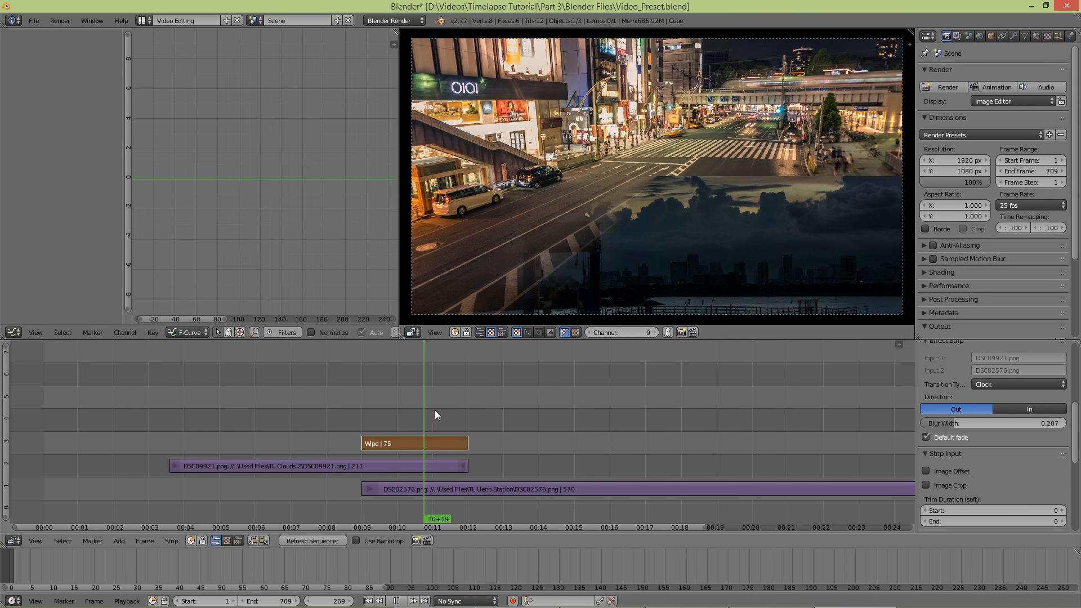
pyautogui.hotkey('alt', 'a')
# - Change the Wipe strip's transition type to Iris and play through the transition
pyautogui.click(1001, 386)
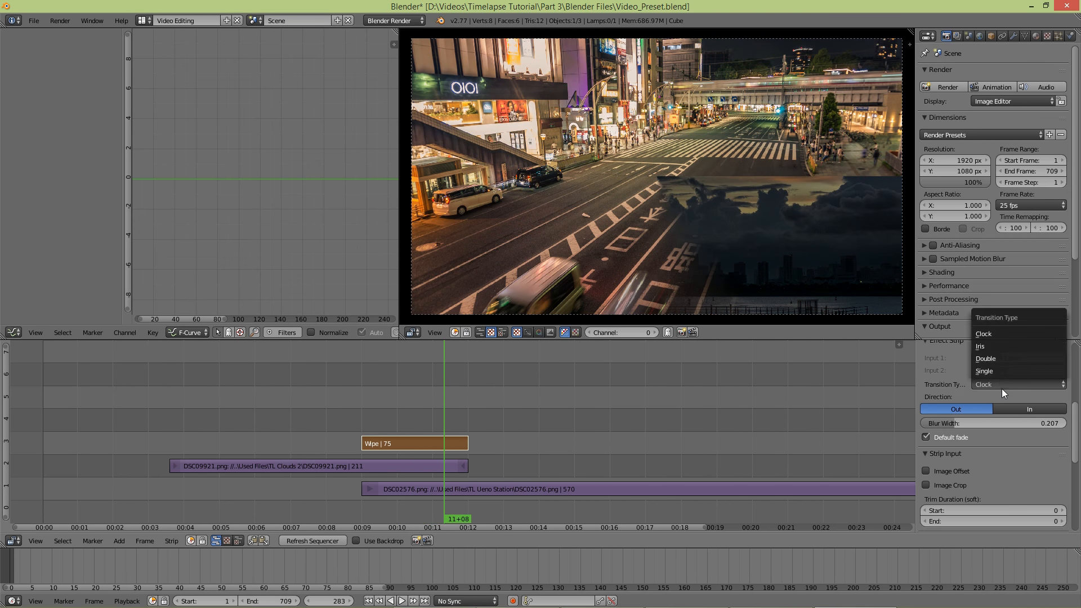
pyautogui.click(988, 345)
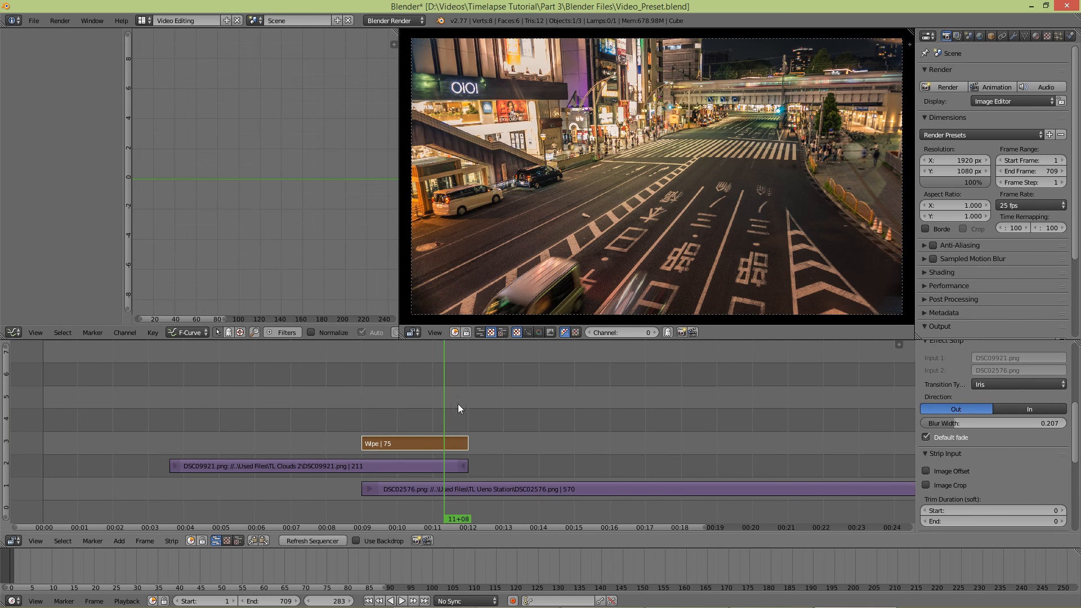
pyautogui.click(353, 409)
pyautogui.hotkey('alt', 'a')
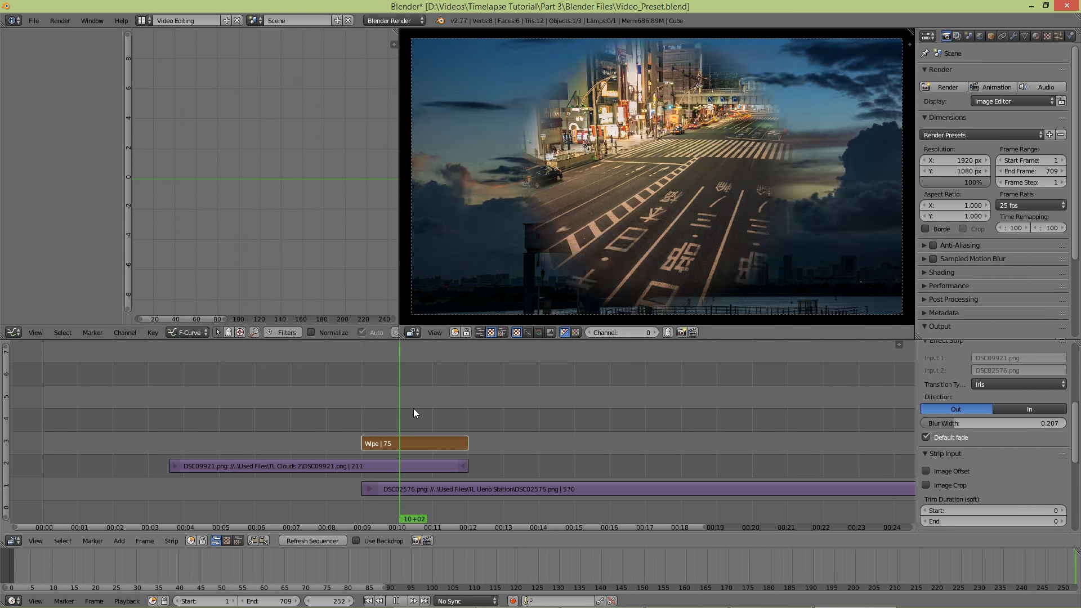
pyautogui.hotkey('alt', 'a')
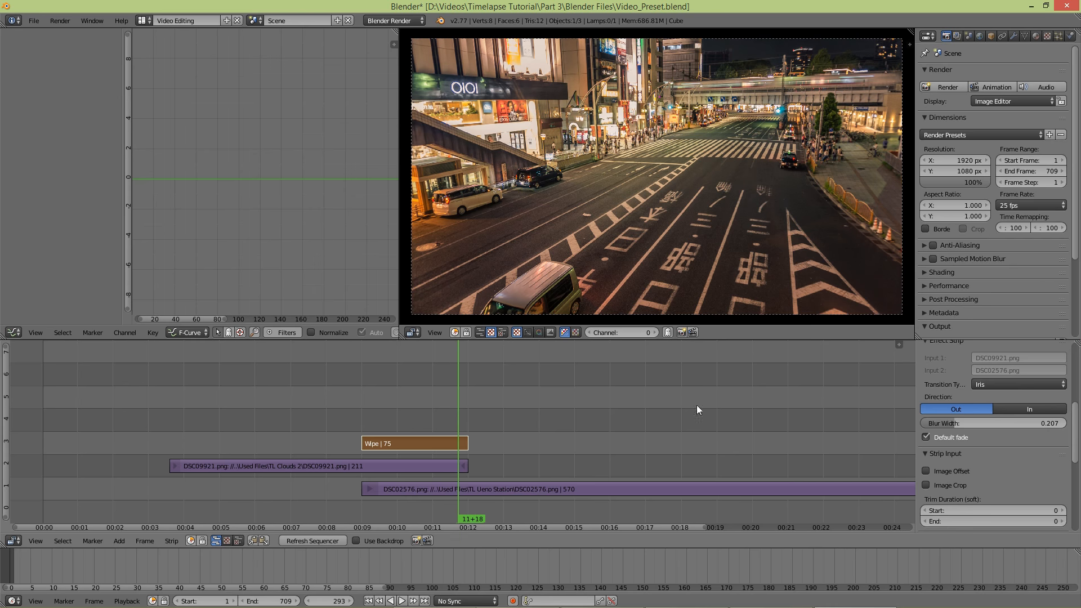
# - Change the Wipe strip's transition type to Double and play through the transition
pyautogui.click(1042, 380)
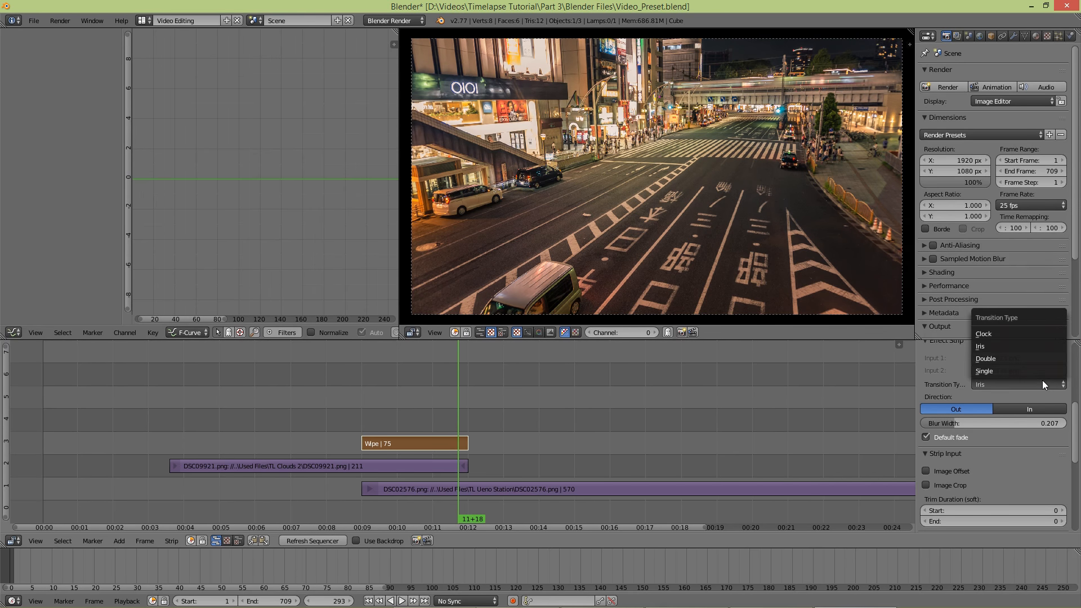
pyautogui.click(1014, 360)
pyautogui.click(352, 417)
pyautogui.hotkey('alt', 'a')
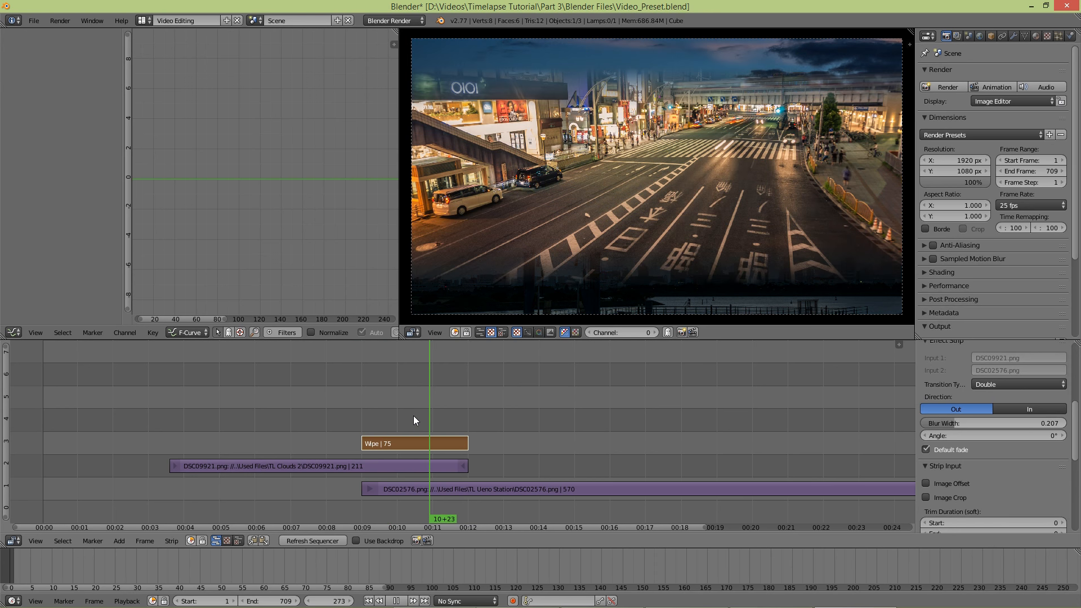
pyautogui.click(404, 420)
pyautogui.hotkey('alt', 'a')
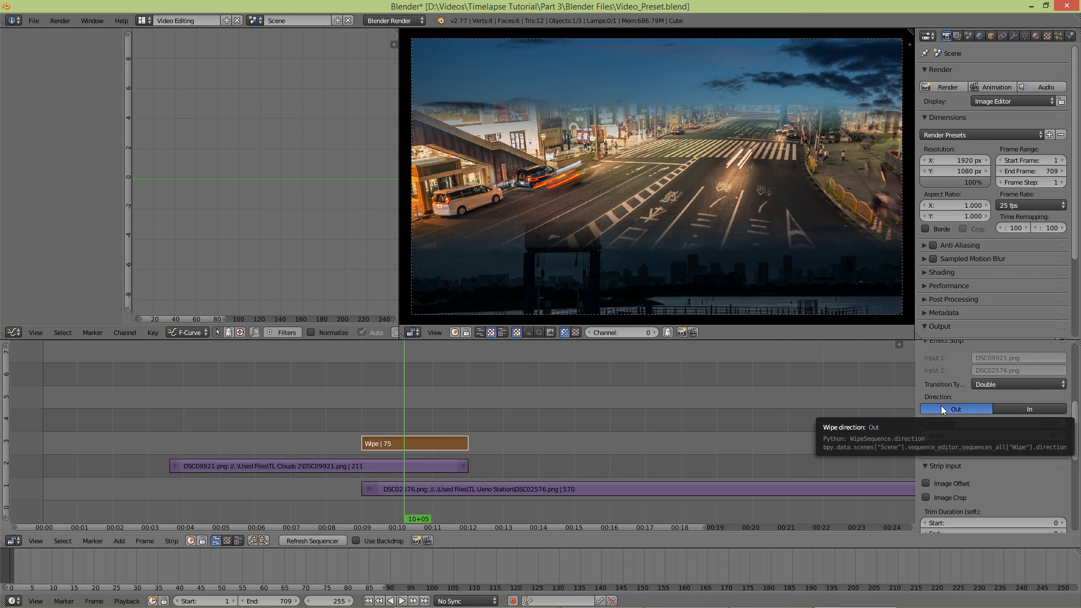
# - Switch the Wipe strip's direction to In and play back the Double transition from the start of the overlap
pyautogui.click(1027, 410)
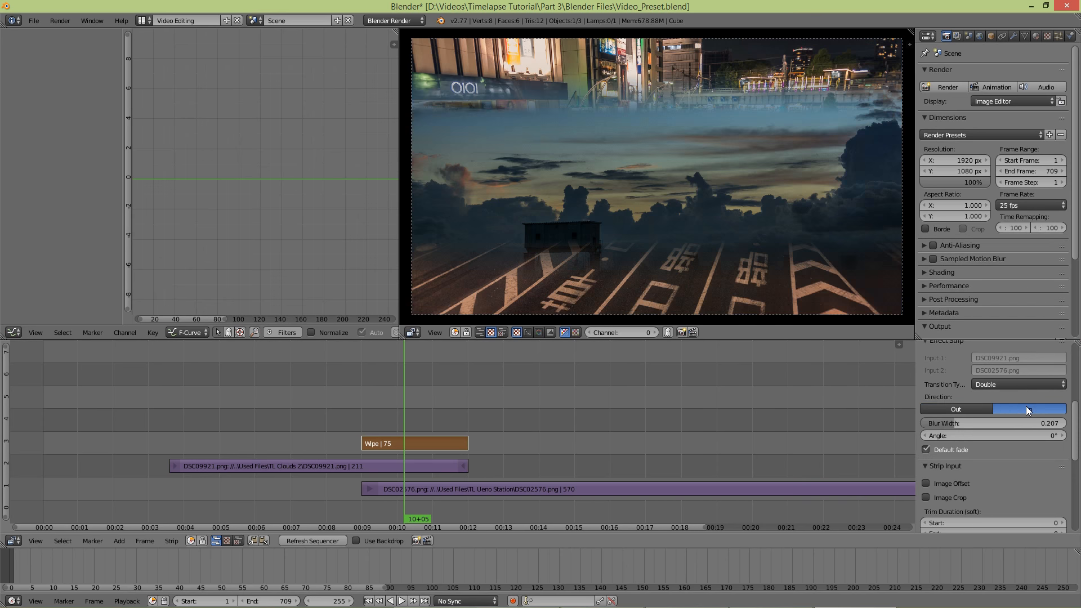
pyautogui.click(361, 413)
pyautogui.hotkey('alt', 'a')
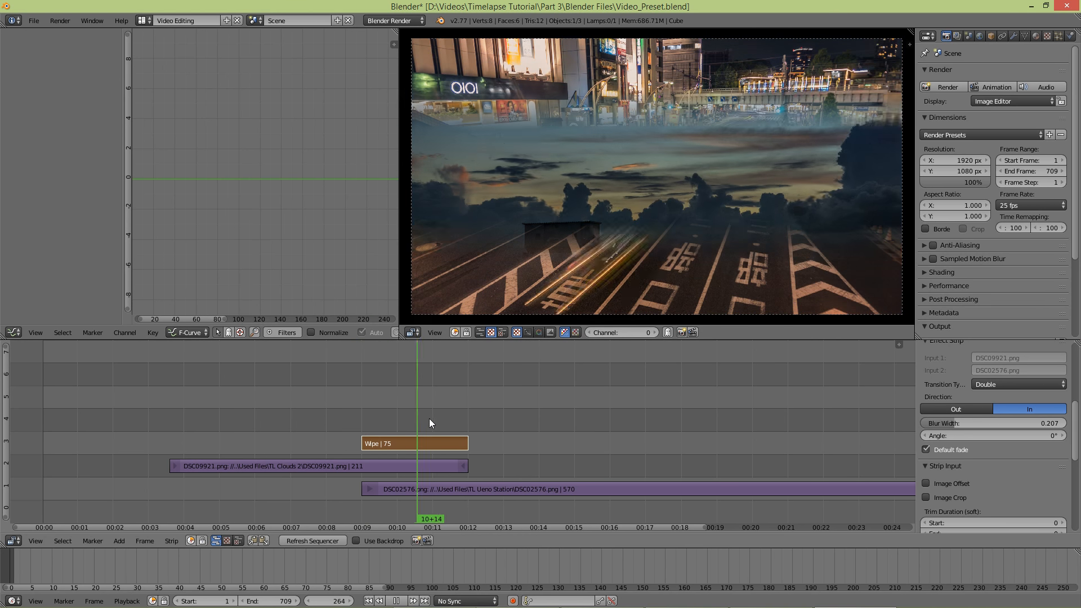
pyautogui.hotkey('alt', 'a')
pyautogui.click(417, 421)
pyautogui.click(353, 422)
pyautogui.hotkey('alt', 'a')
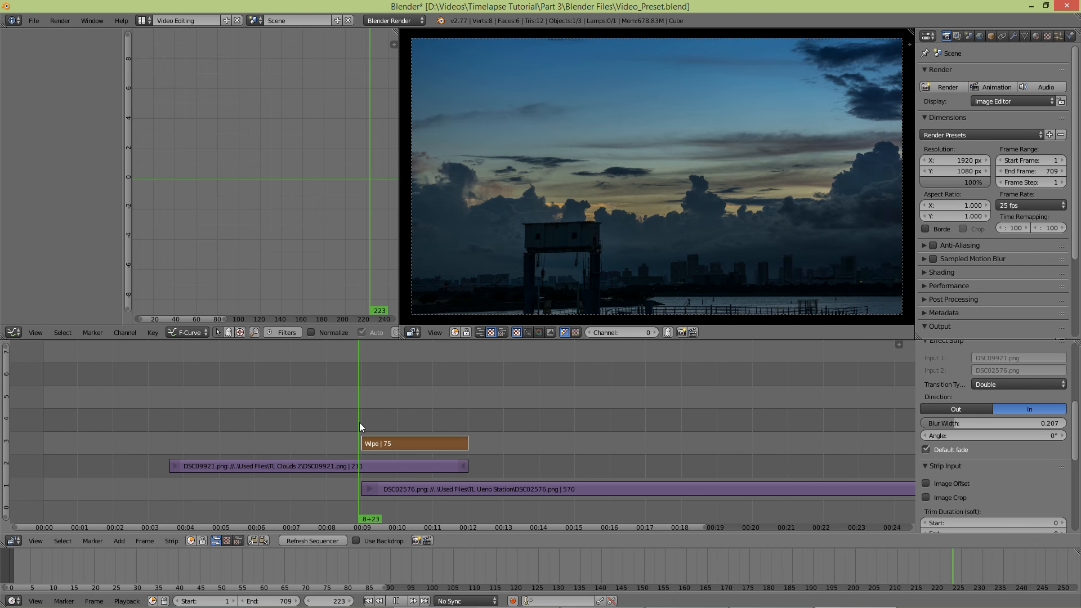
pyautogui.hotkey('alt', 'a')
# - Delete the Wipe effect strip and play through the overlap of the clouds and Ueno Station strips without a transition
pyautogui.press('x')
pyautogui.click(414, 444)
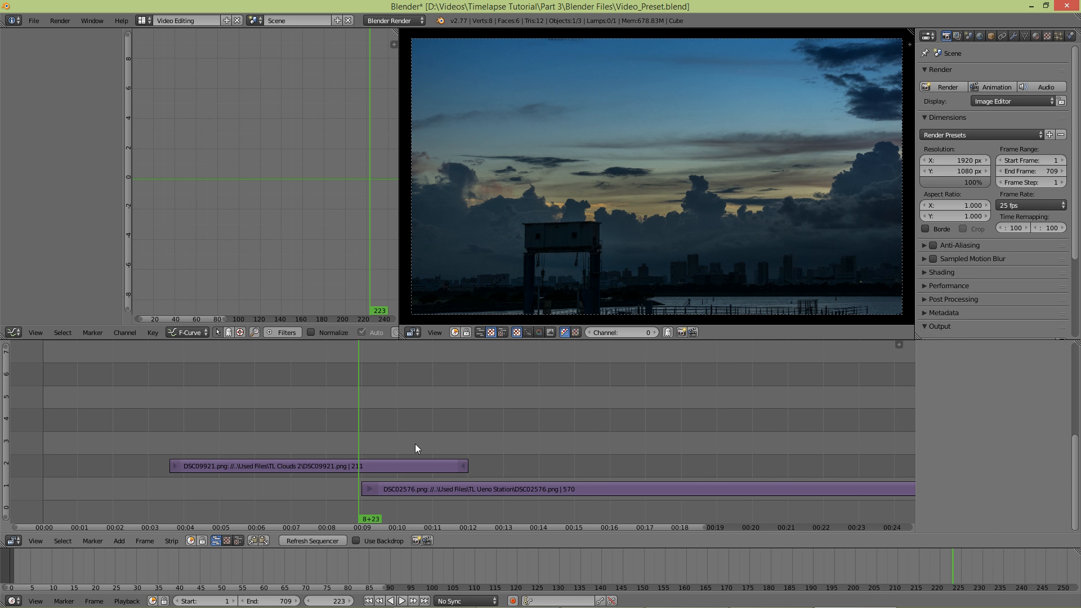
pyautogui.click(342, 424)
pyautogui.hotkey('alt', 'a')
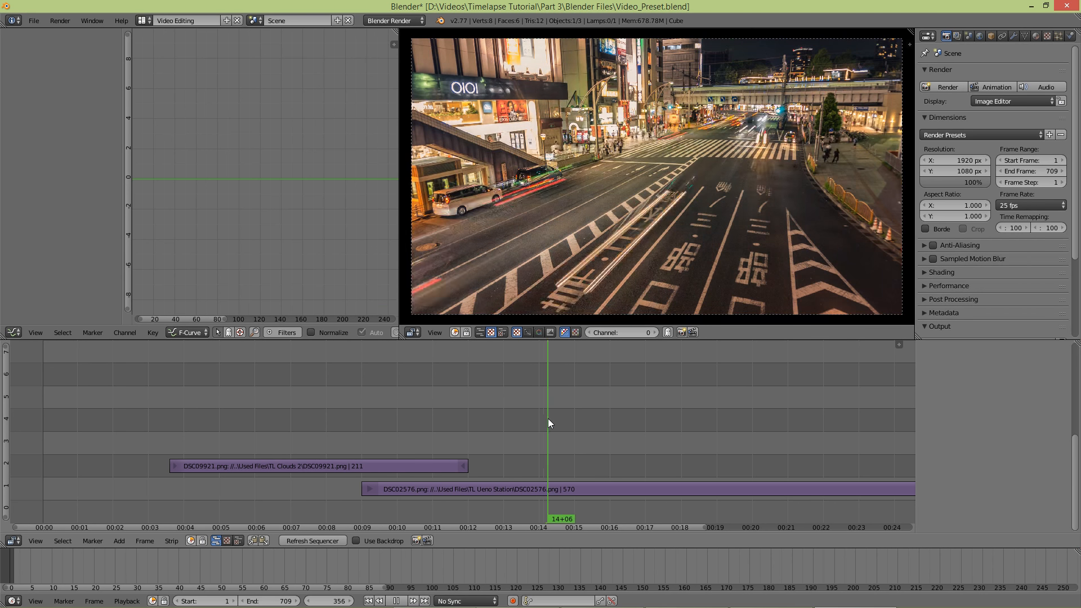
pyautogui.moveTo(517, 426); pyautogui.dragTo(481, 427)
pyautogui.hotkey('alt', 'a')
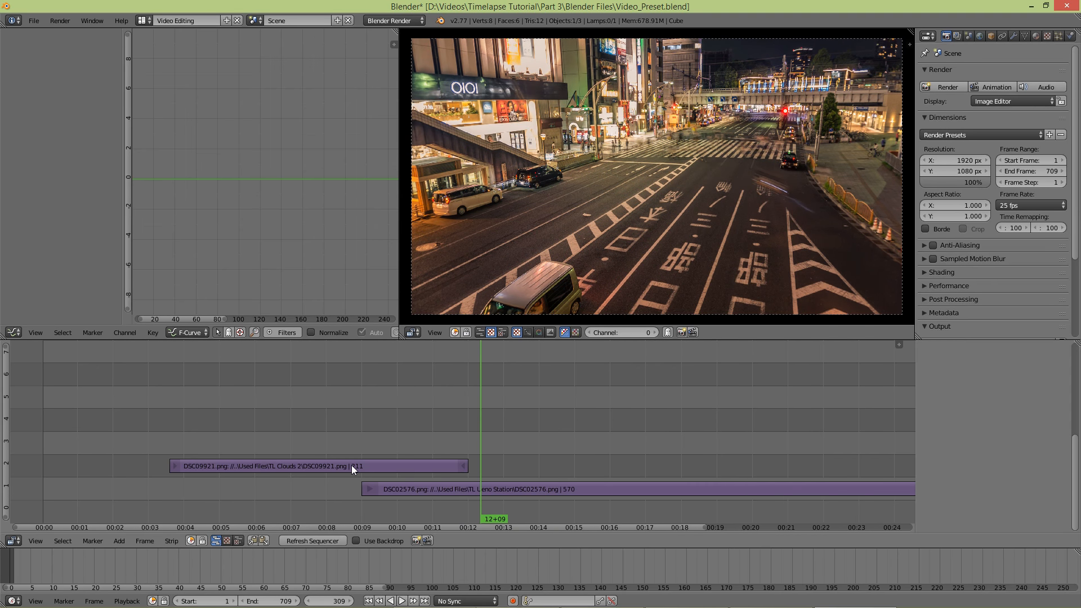
# - Move the TL Clouds 2 strip to channel 1 so it ends exactly where the Ueno Station strip starts at frame 225
pyautogui.rightClick(351, 465)
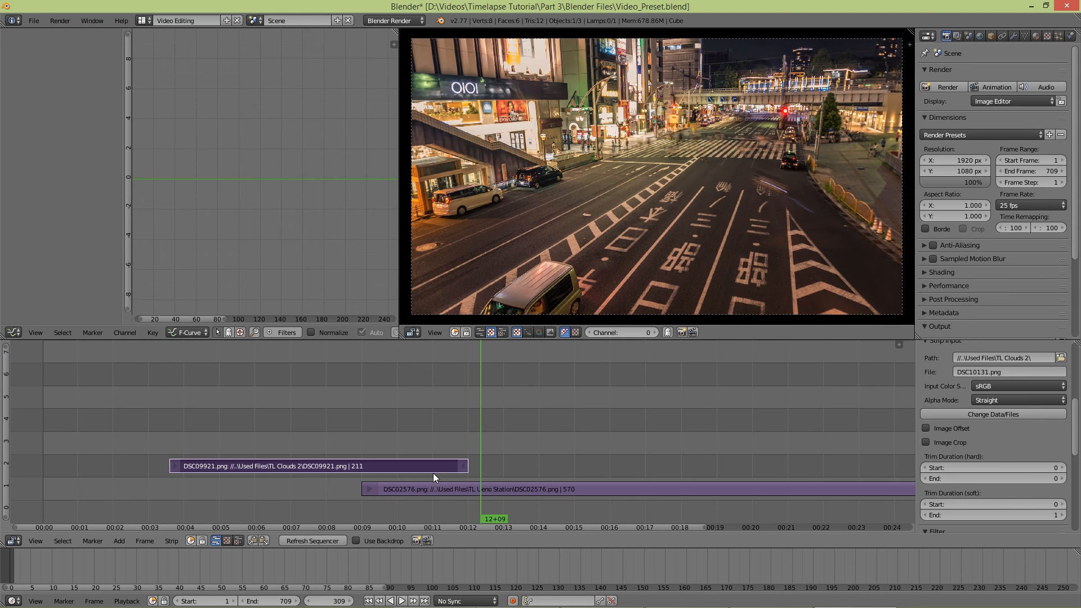
pyautogui.press('g')
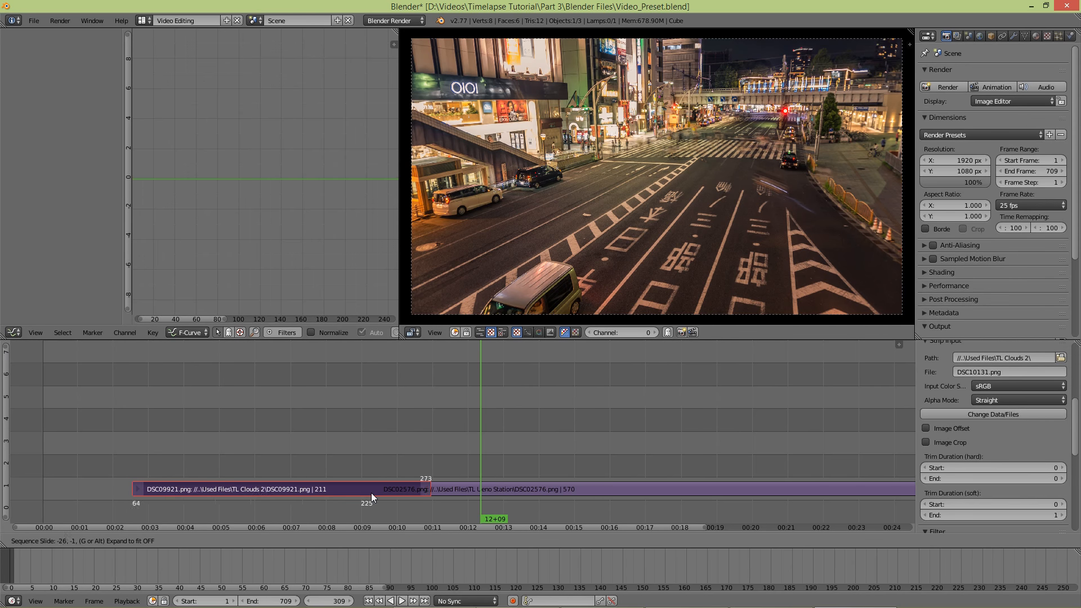
pyautogui.click(395, 495)
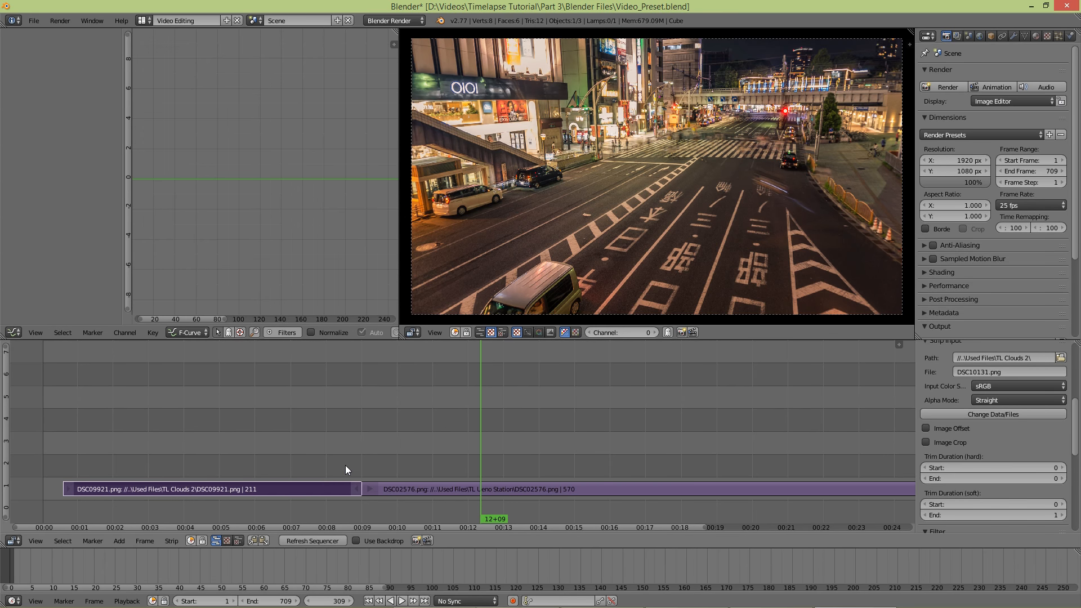
# - Add a Color effect strip at frame 309 in channel 2 and keep its color black
pyautogui.click(124, 538)
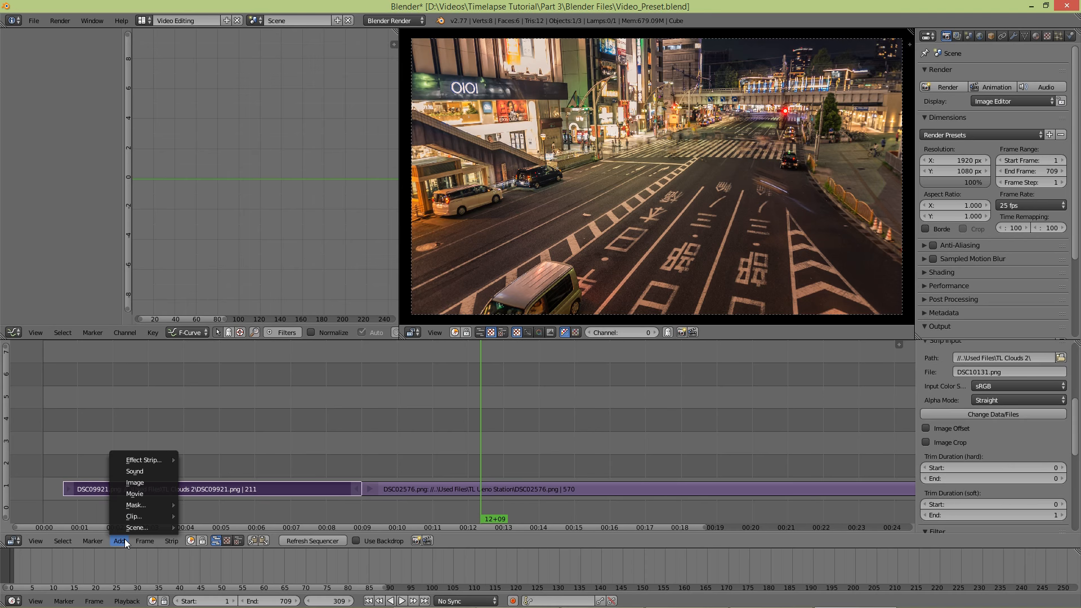
pyautogui.moveTo(133, 465)
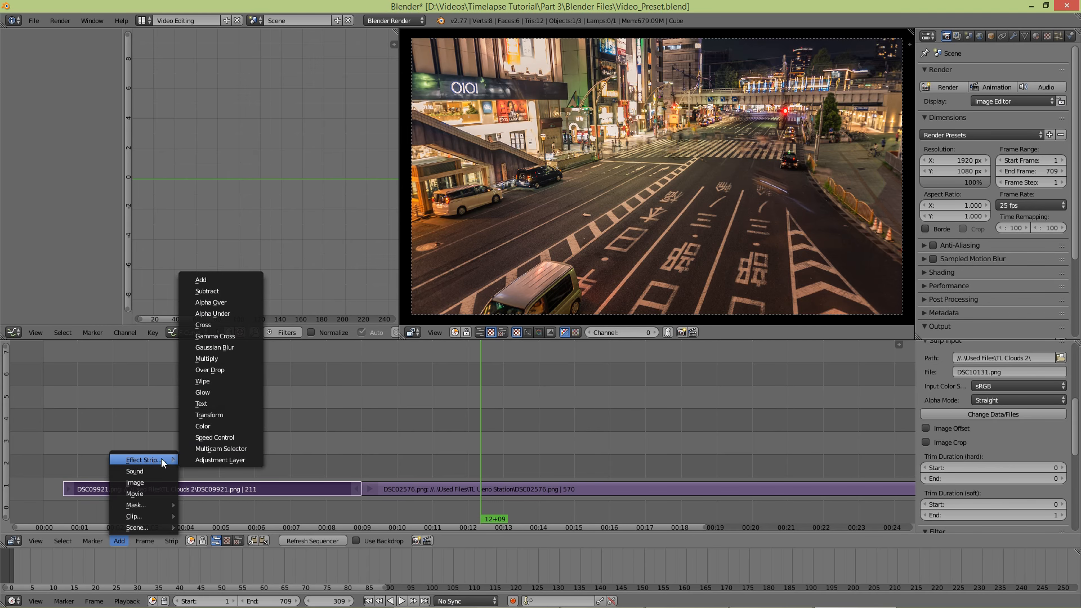
pyautogui.click(226, 426)
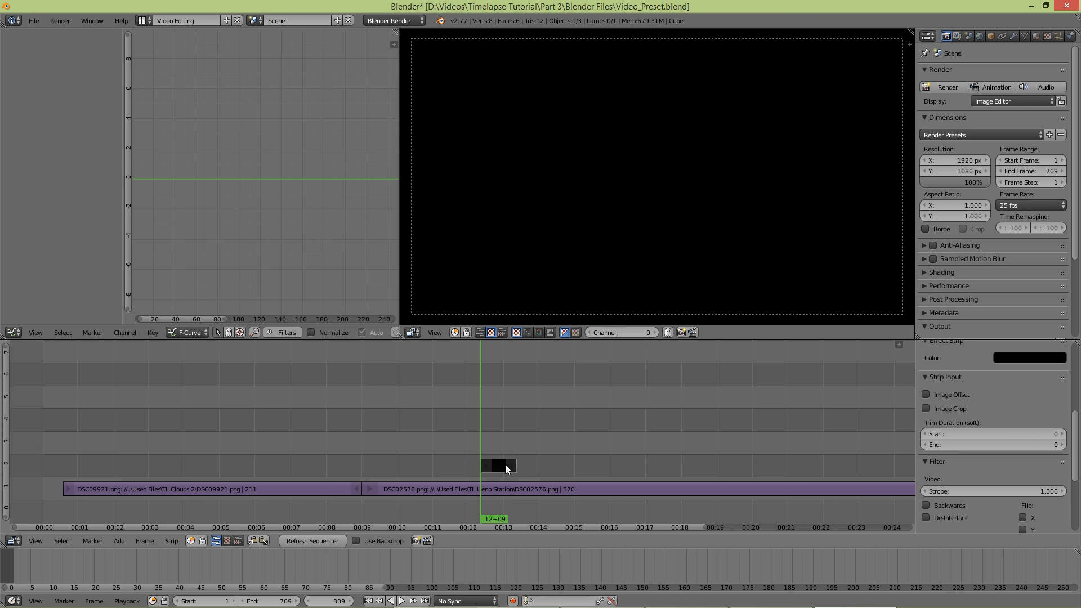
pyautogui.click(1041, 364)
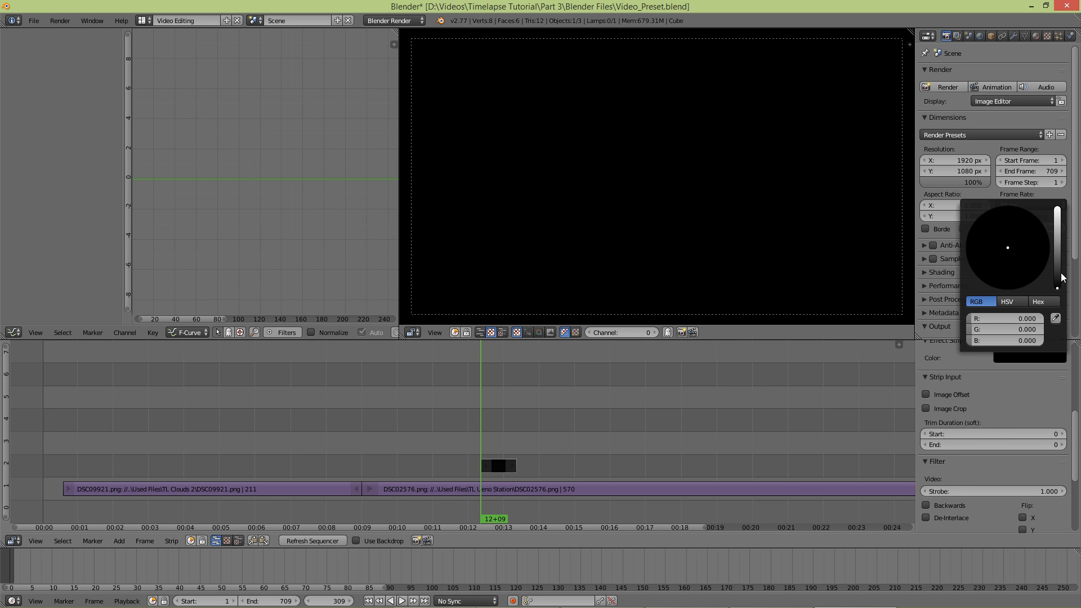
pyautogui.moveTo(1058, 287); pyautogui.dragTo(1006, 249)
pyautogui.scroll(-10, 1007, 249)
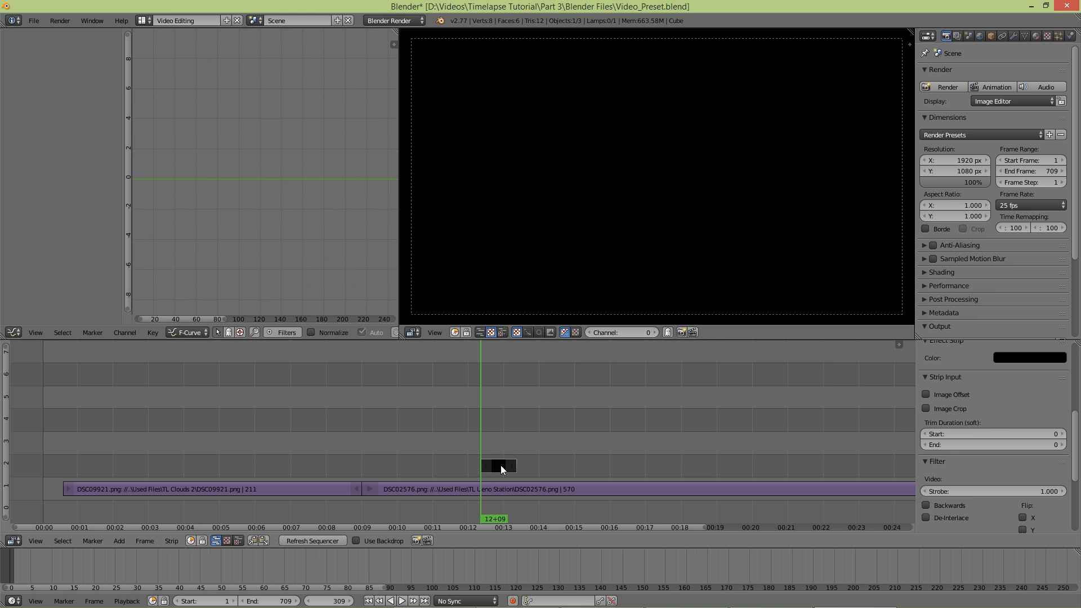
# - Set the Color strip's length to 50 frames and move it to start at frame 198, over the cut between the two image strips
pyautogui.scroll(8, 1010, 392)
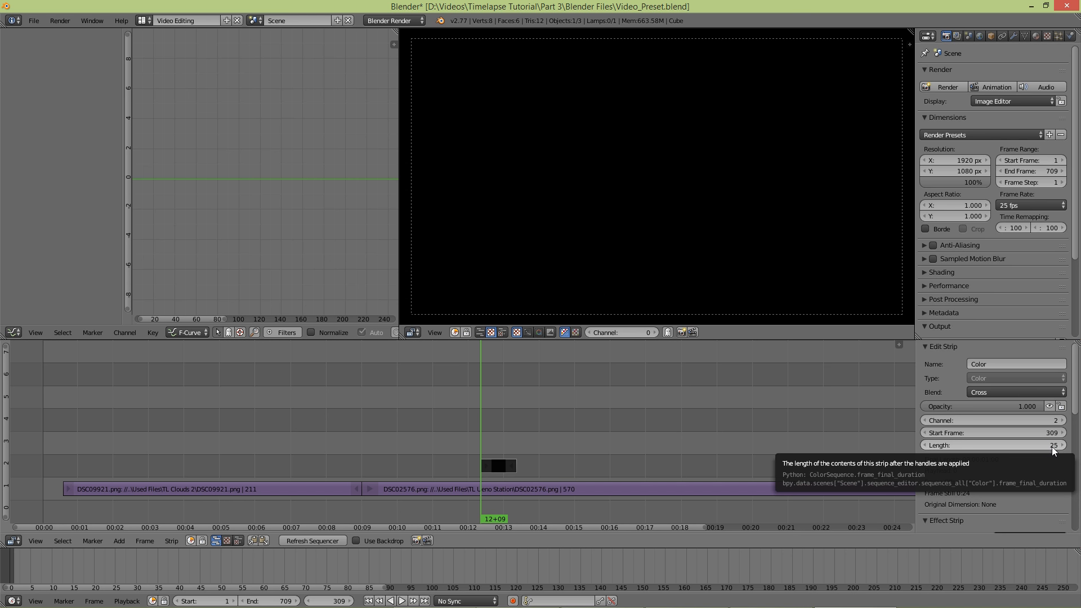
pyautogui.click(1007, 446)
pyautogui.write('50')
pyautogui.press('Return')
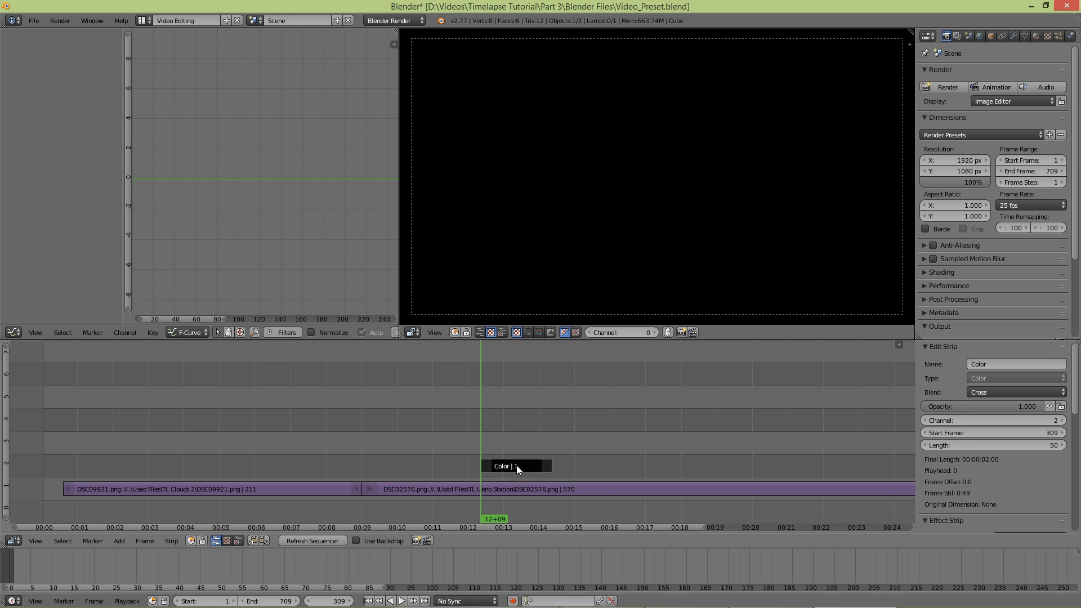
pyautogui.press('g')
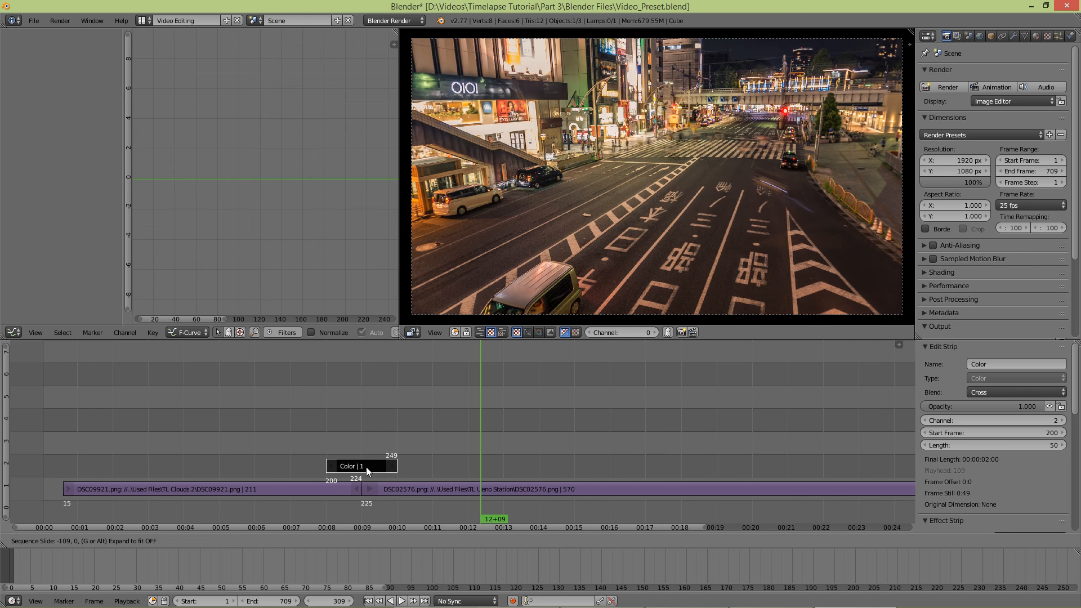
pyautogui.click(360, 480)
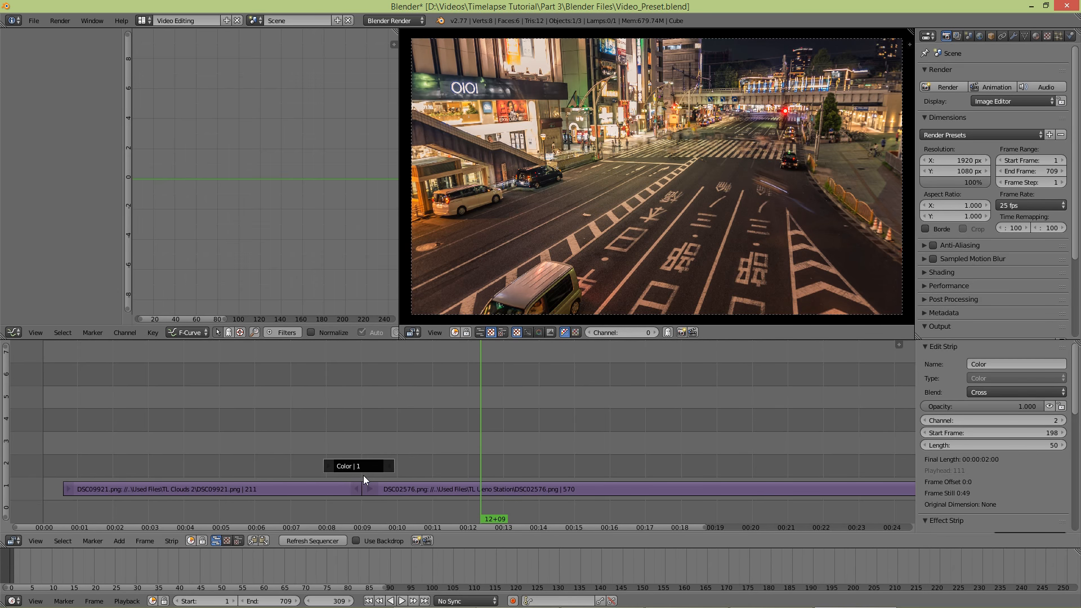
# - Play from frame 158 through the black Color strip into the Ueno Station strip, and return the playhead to frame 158
pyautogui.click(267, 458)
pyautogui.hotkey('alt', 'a')
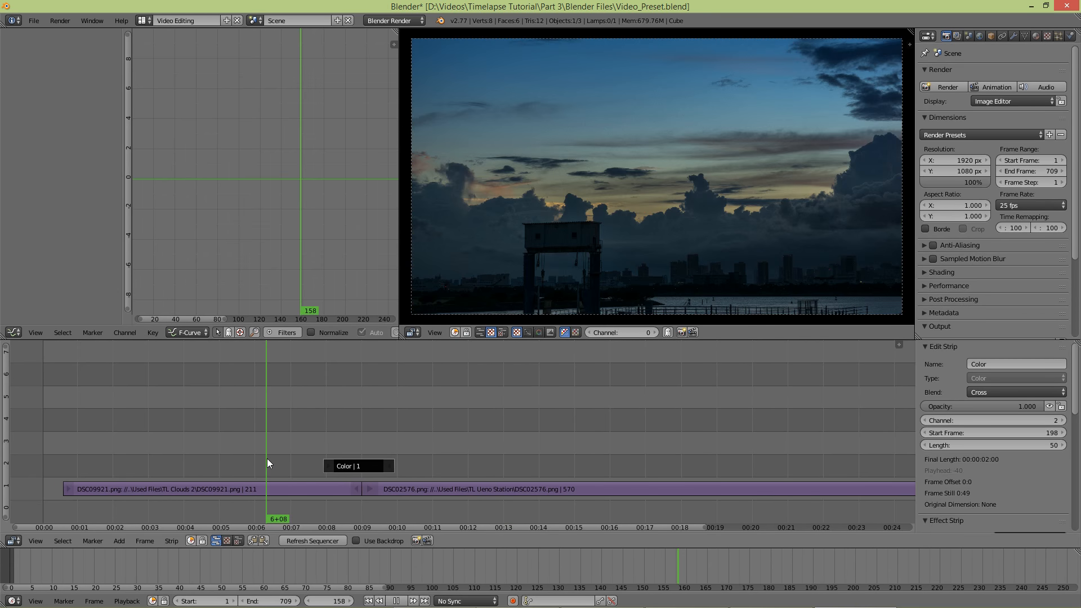
pyautogui.hotkey('alt', 'a')
pyautogui.hotkey('alt', 'a')
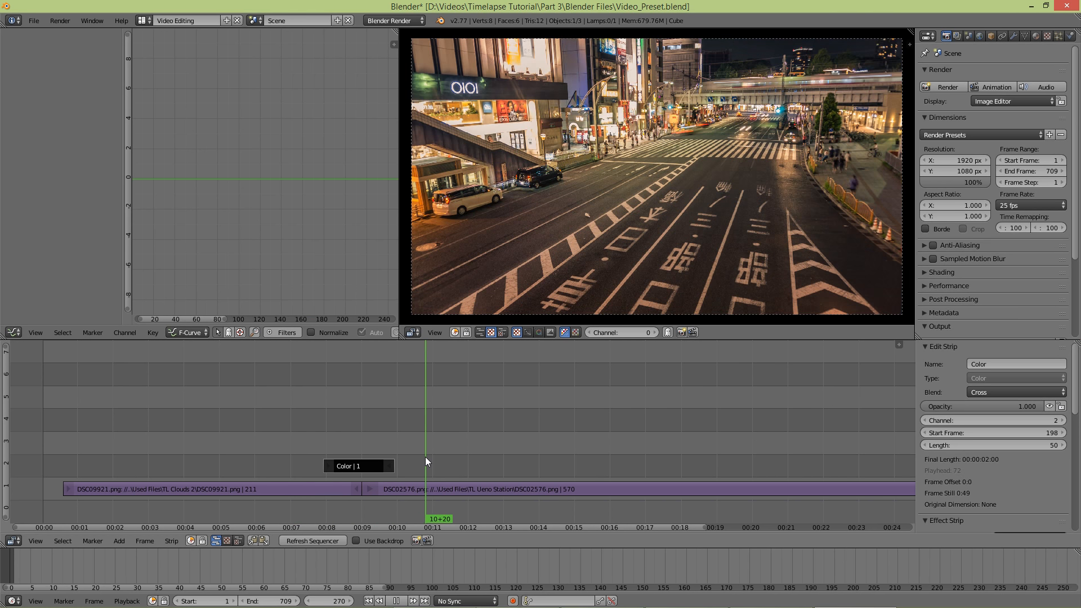
pyautogui.hotkey('alt', 'a')
pyautogui.click(266, 453)
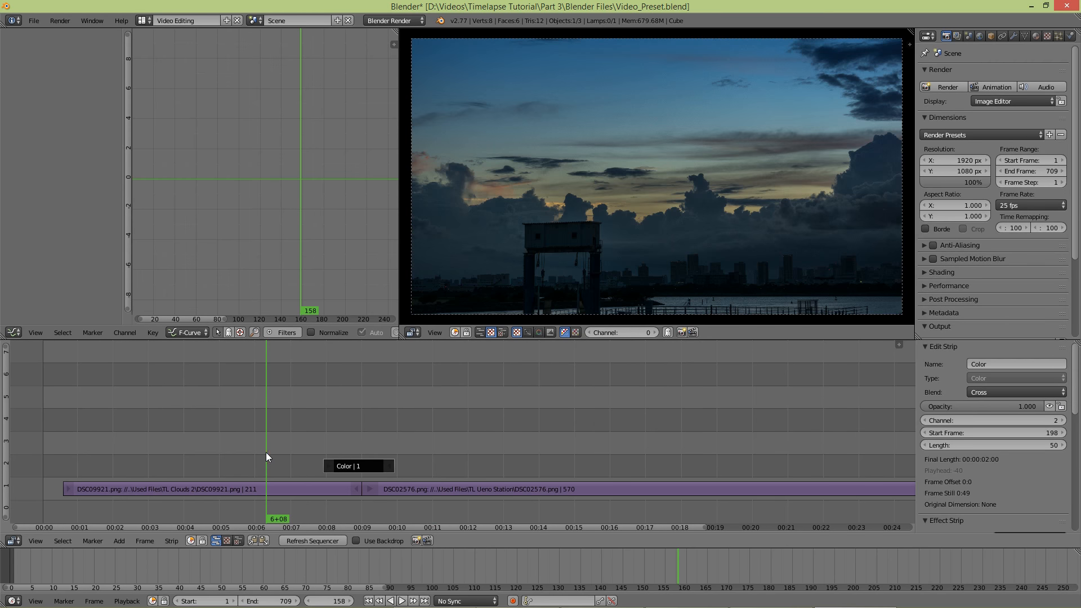
# - Add a Gamma Cross effect from the TL Clouds 2 strip to the Color strip and play through the fade to black
pyautogui.rightClick(288, 487)
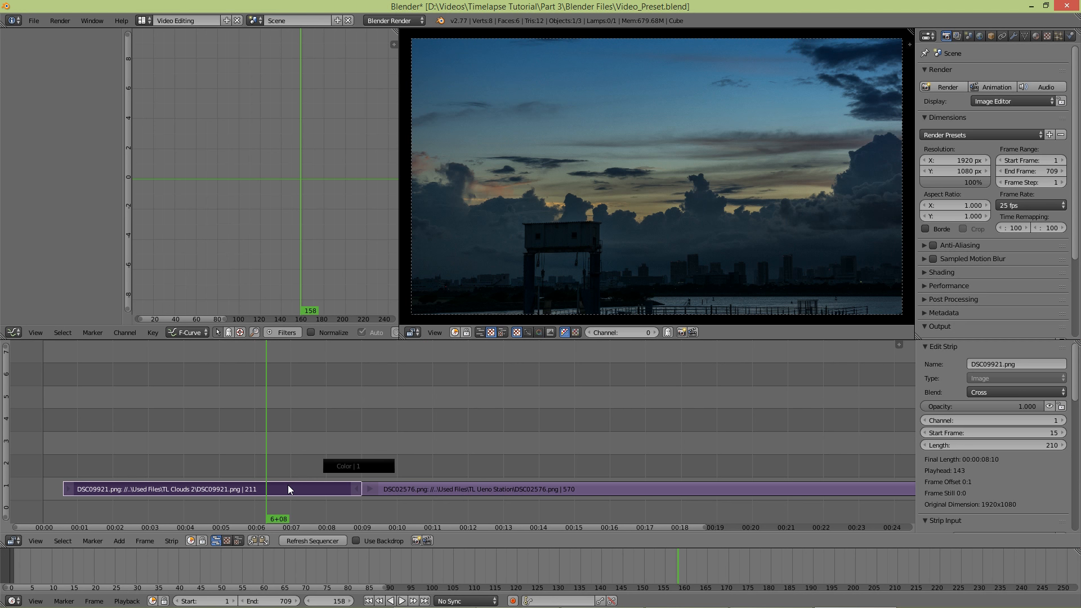
pyautogui.click(349, 466)
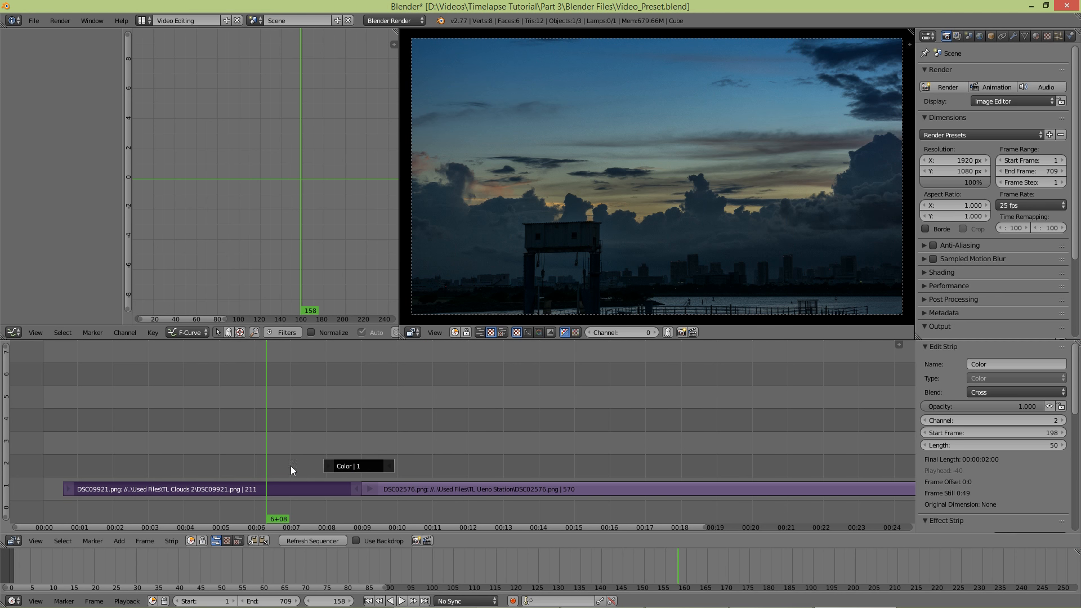
pyautogui.click(118, 540)
pyautogui.moveTo(153, 462)
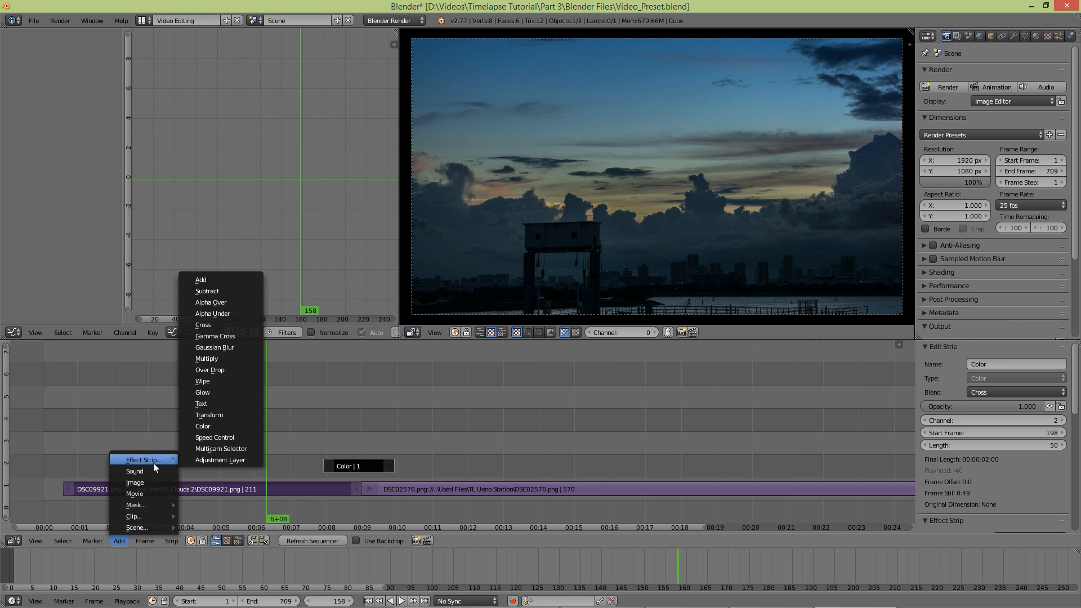
pyautogui.click(220, 336)
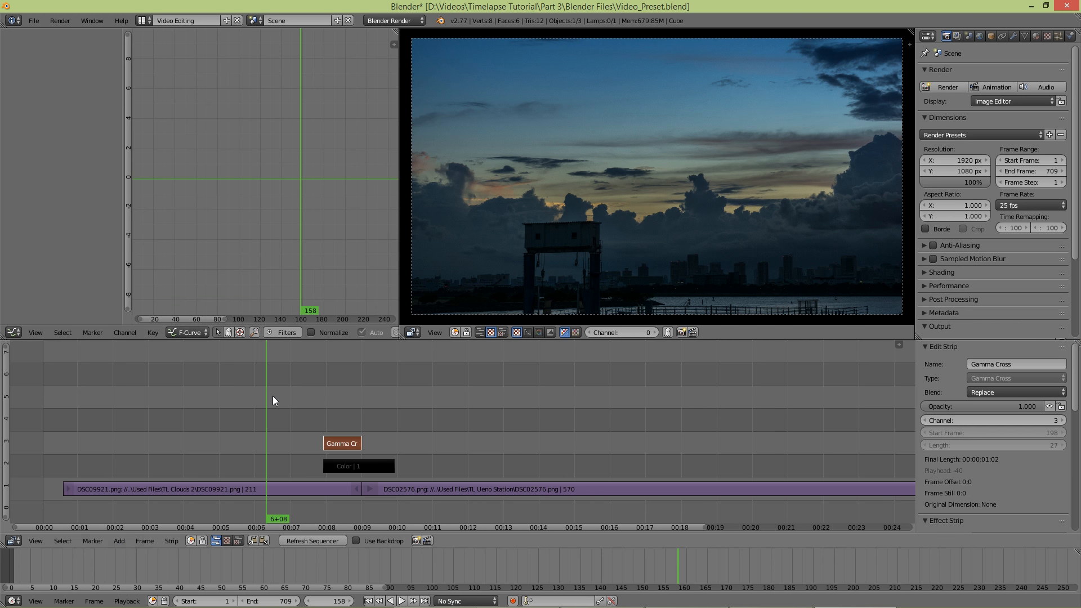
pyautogui.hotkey('alt', 'a')
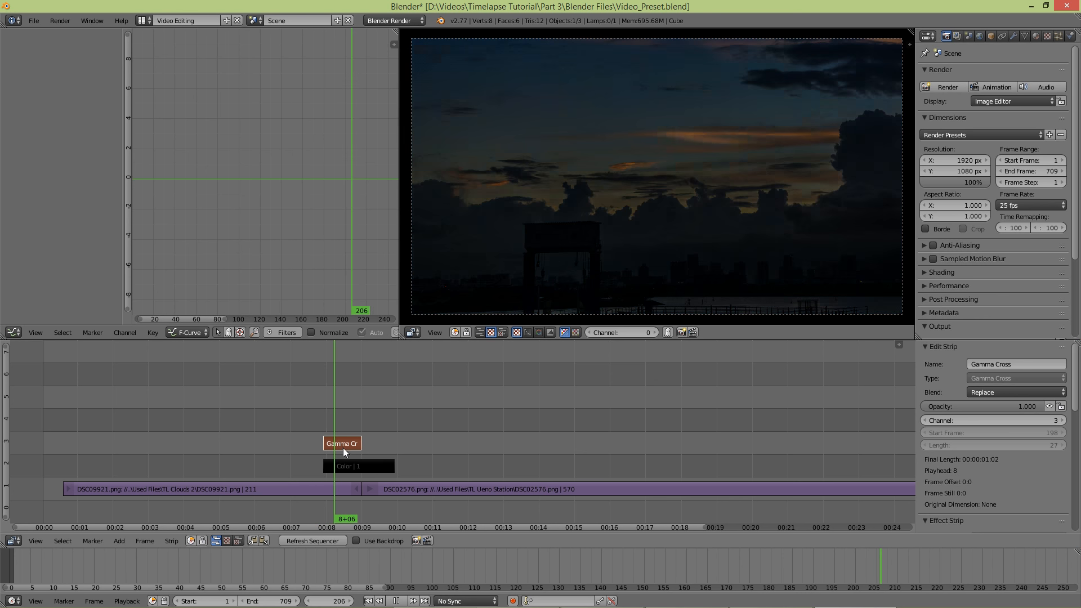
pyautogui.hotkey('alt', 'a')
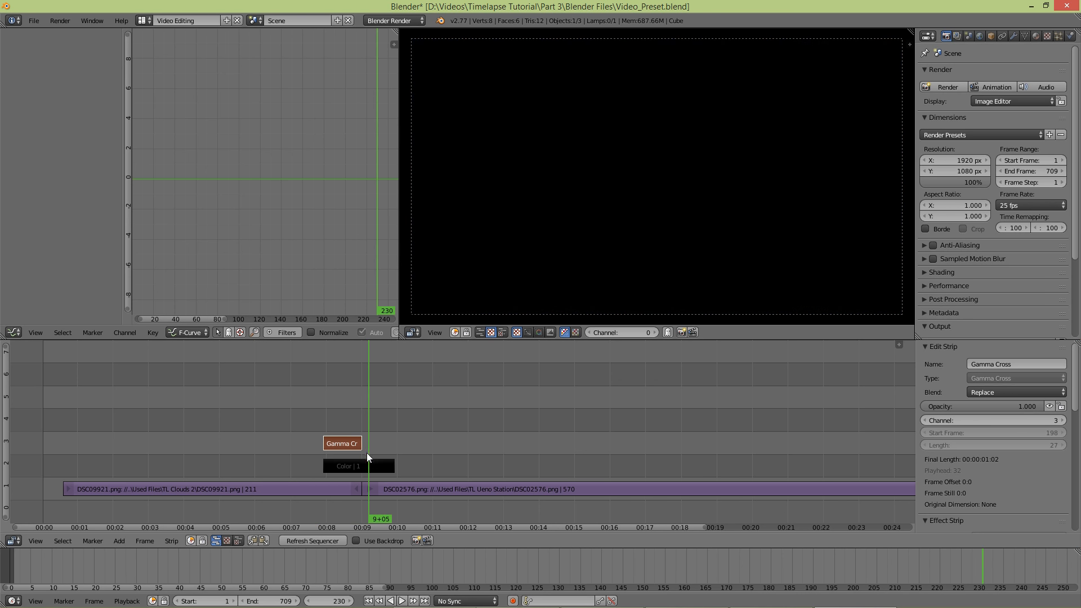
# - Add a second Gamma Cross effect from the Color strip to the Ueno Station strip, with the playhead at frame 227
pyautogui.rightClick(374, 467)
pyautogui.hotkey('alt', 'a')
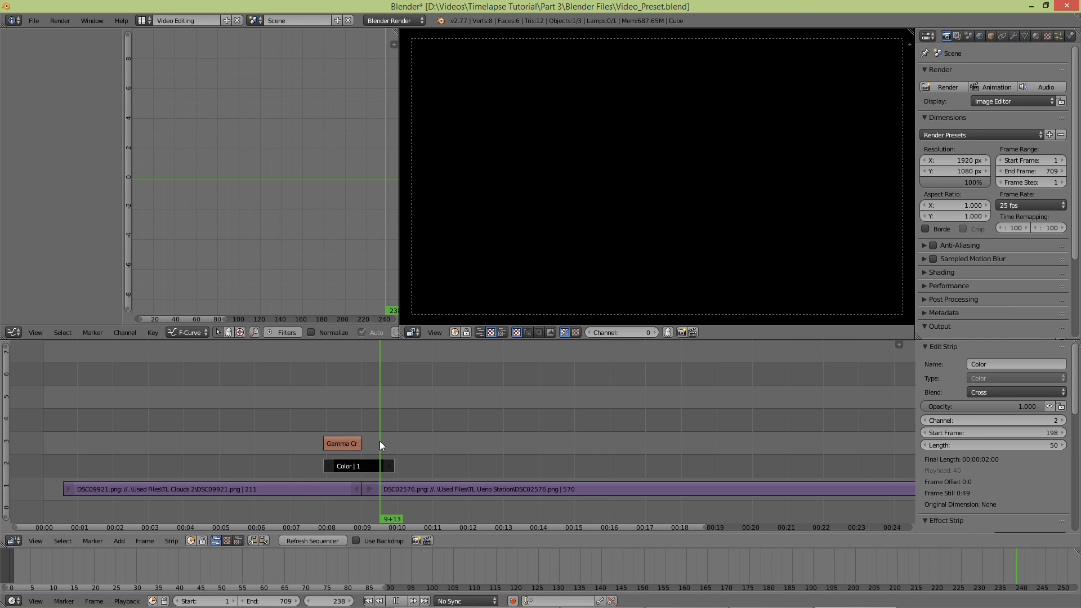
pyautogui.hotkey('alt', 'a')
pyautogui.moveTo(413, 442); pyautogui.dragTo(363, 450)
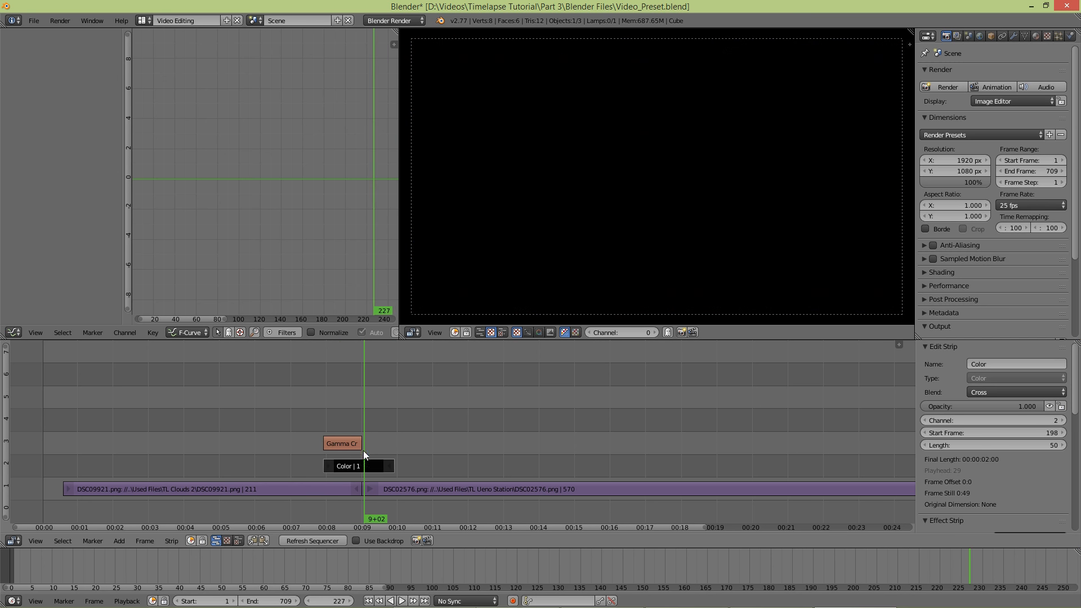
pyautogui.rightClick(403, 493)
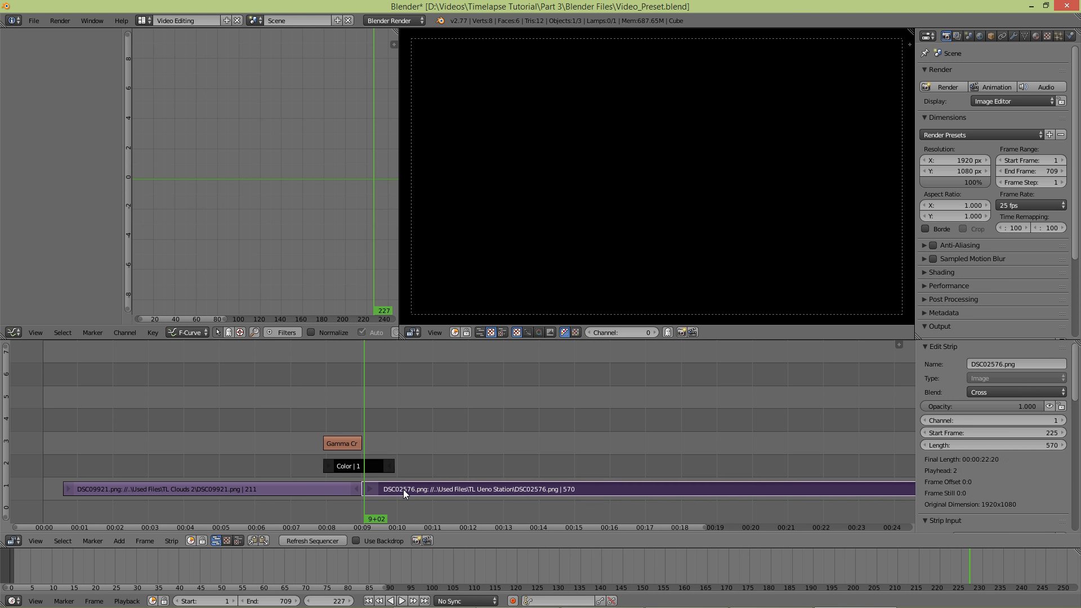
pyautogui.click(118, 539)
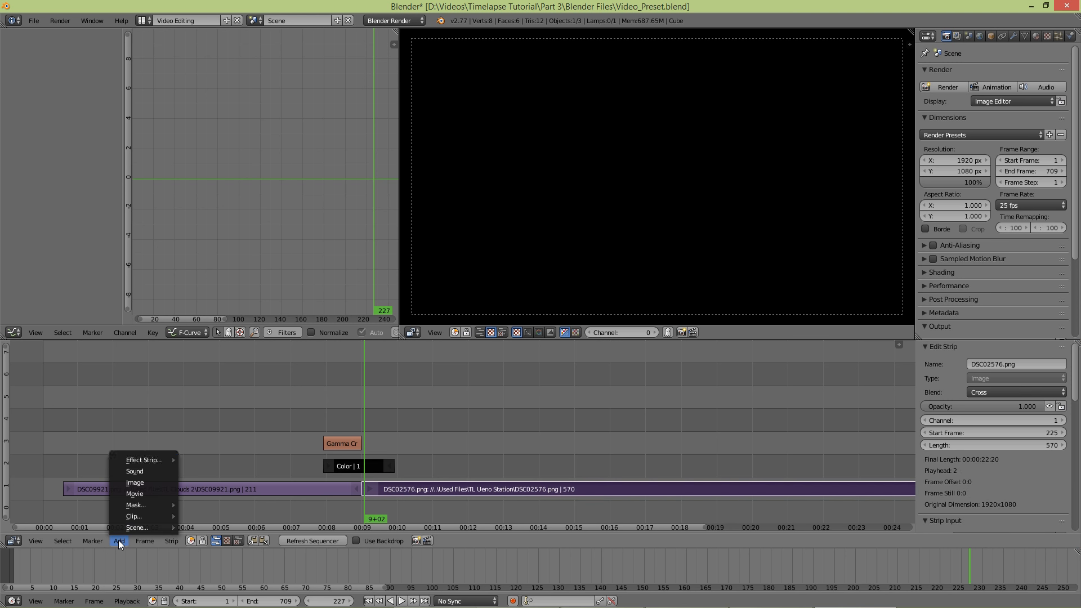
pyautogui.moveTo(154, 458)
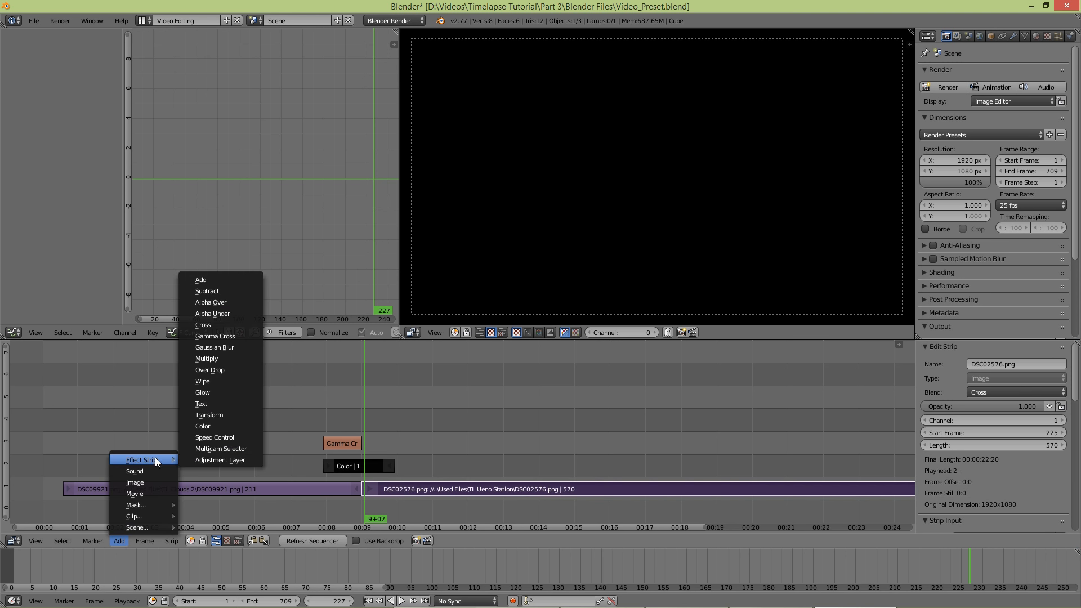
pyautogui.click(248, 336)
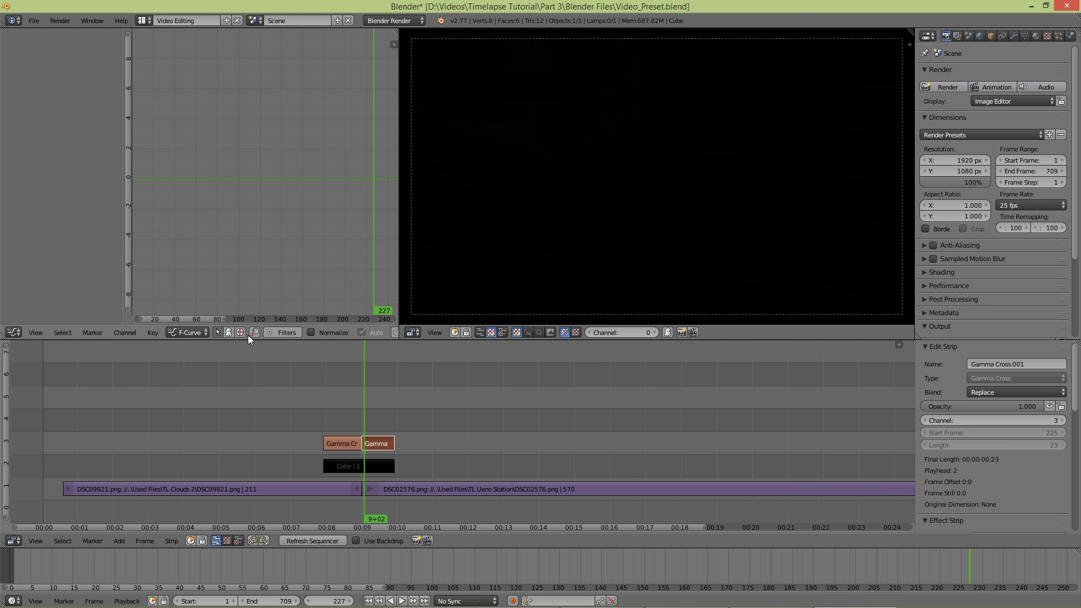
# - Play back the fade from black, and then the whole fade-out and fade-in between the clouds and Ueno Station strips
pyautogui.hotkey('alt', 'a')
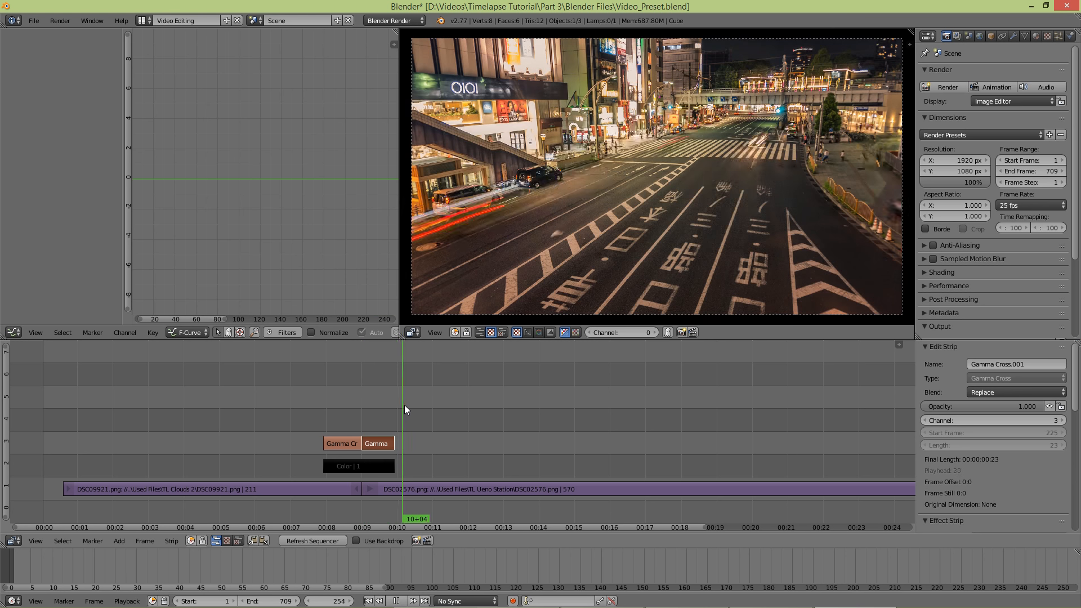
pyautogui.hotkey('alt', 'a')
pyautogui.click(289, 430)
pyautogui.hotkey('alt', 'a')
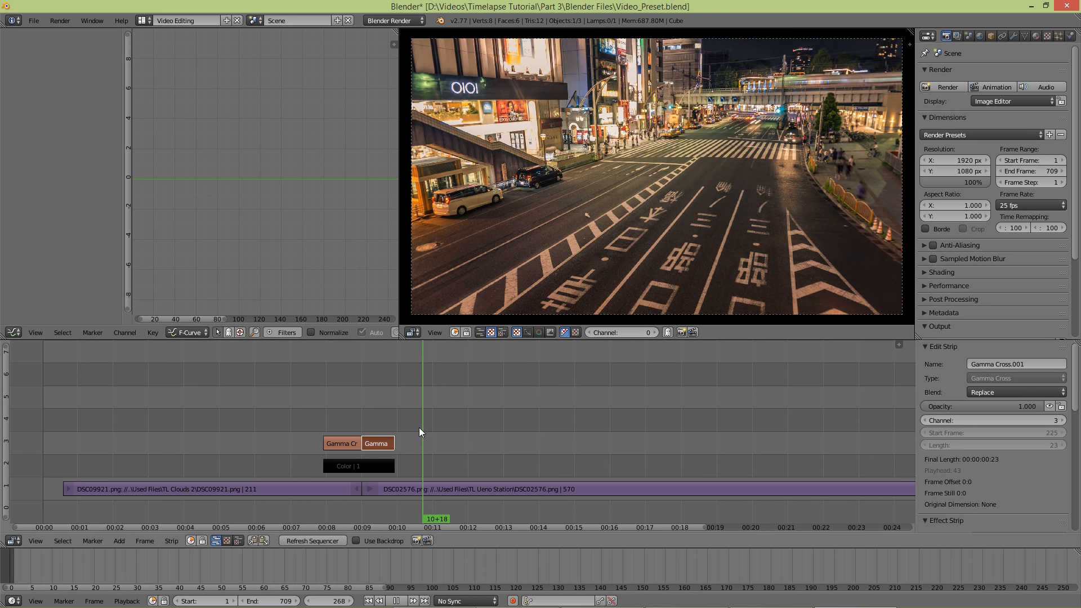
pyautogui.hotkey('alt', 'a')
pyautogui.click(407, 430)
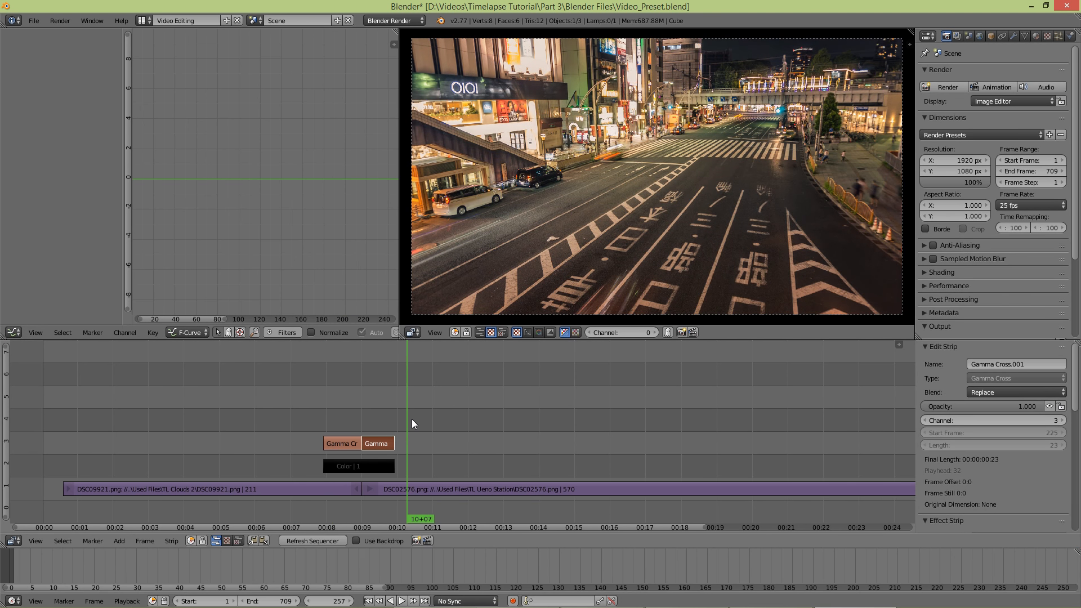
# - Move the Color strip to start at frame 200 so both Gamma Cross effects last 25 frames
pyautogui.scroll(5, 371, 448)
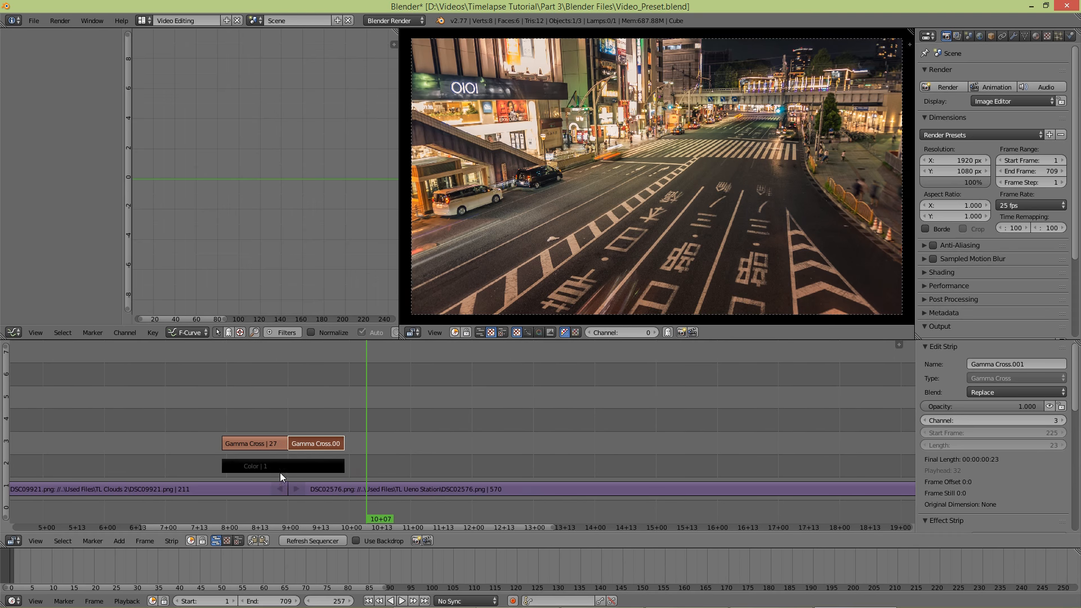
pyautogui.keyDown('ctrl'); pyautogui.moveTo(195, 467); pyautogui.dragTo(461, 467, button='middle'); pyautogui.keyUp('ctrl')
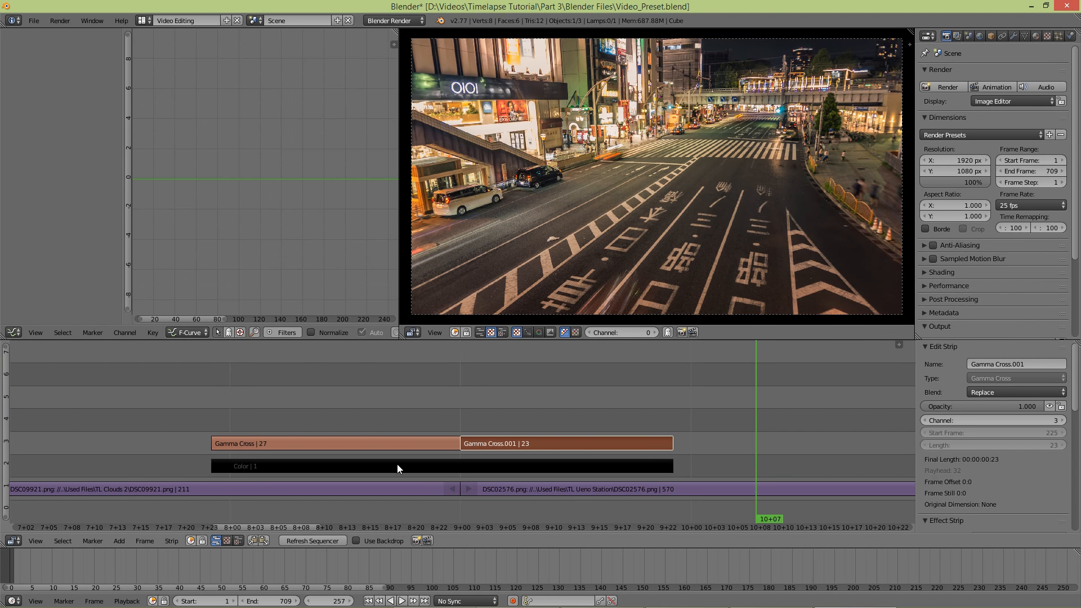
pyautogui.rightClick(439, 466)
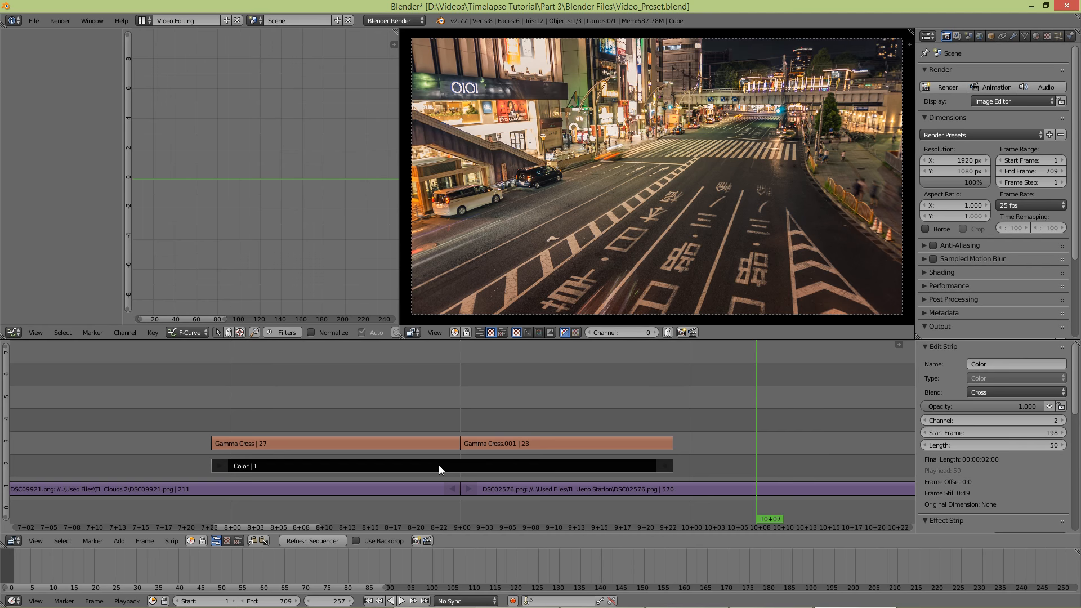
pyautogui.press('g')
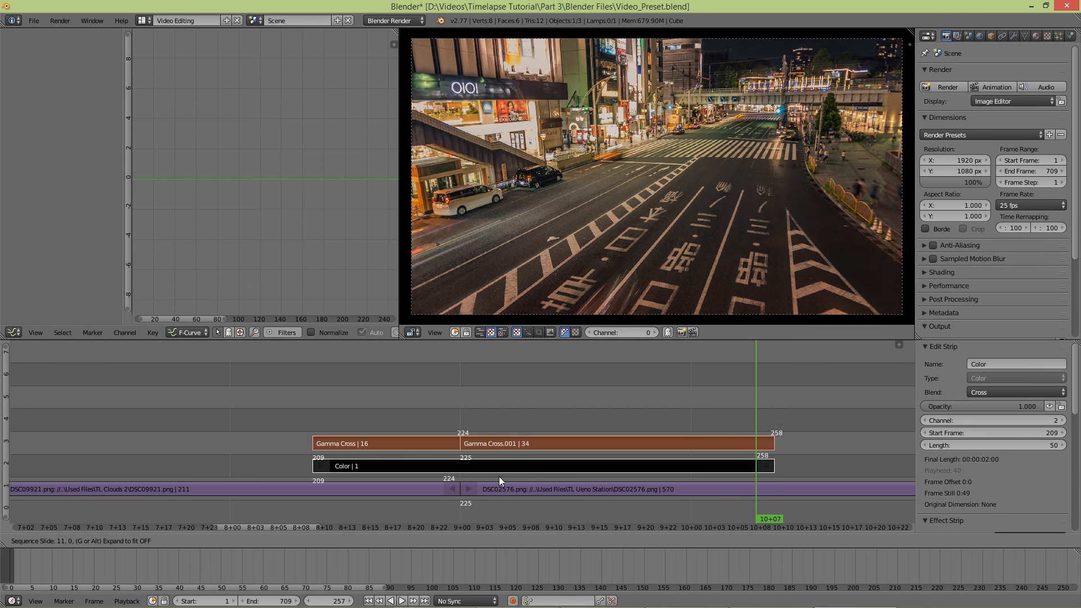
pyautogui.click(411, 474)
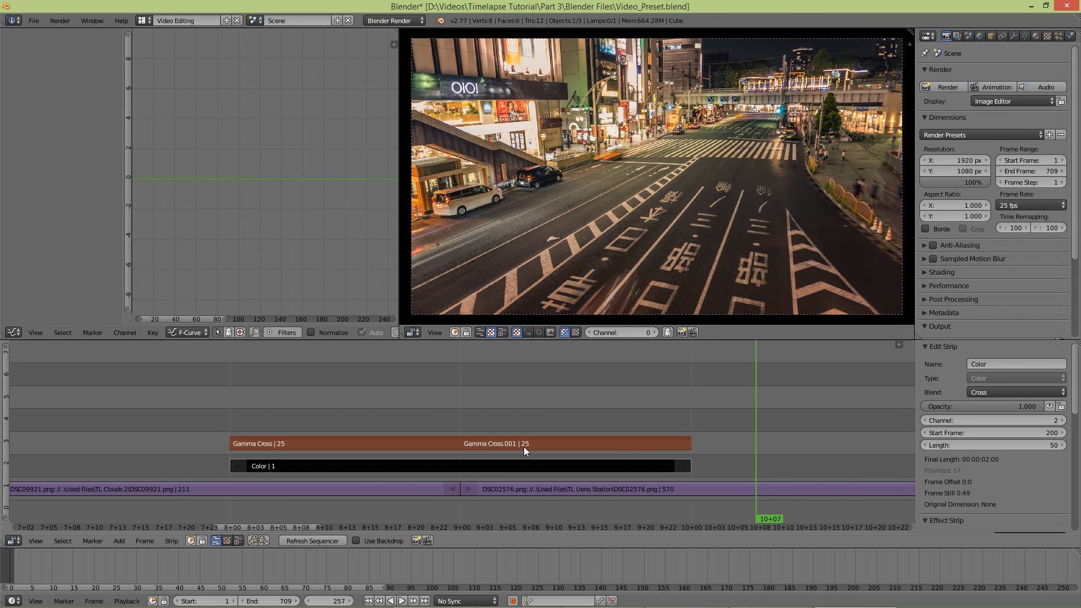
# - Add a Glow effect strip over the TL Clouds 2 strip, with the playhead at frame 123
pyautogui.scroll(-10, 523, 447)
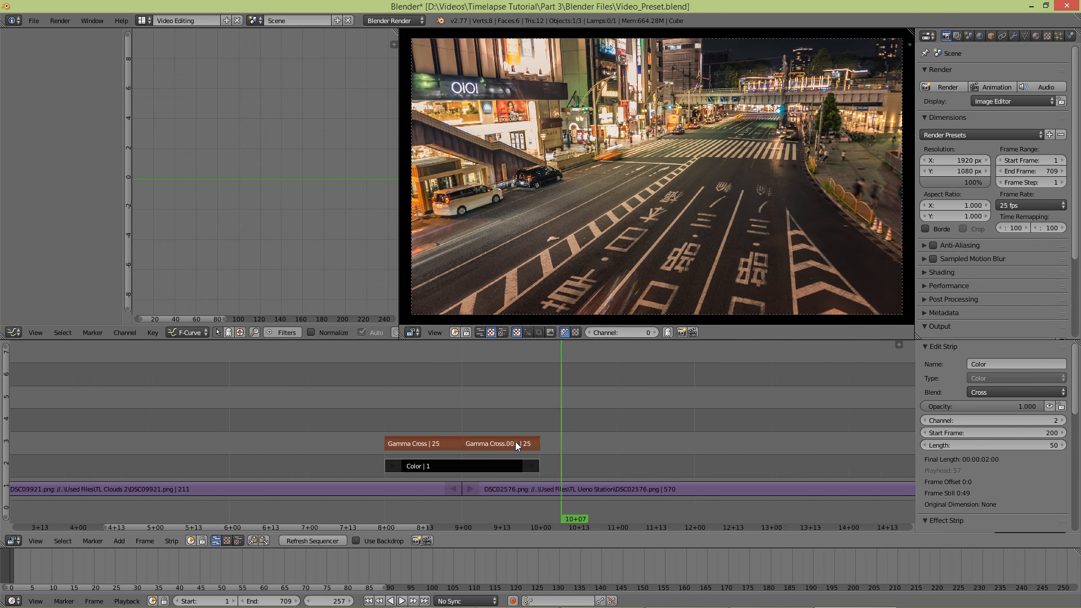
pyautogui.scroll(-2, 486, 419)
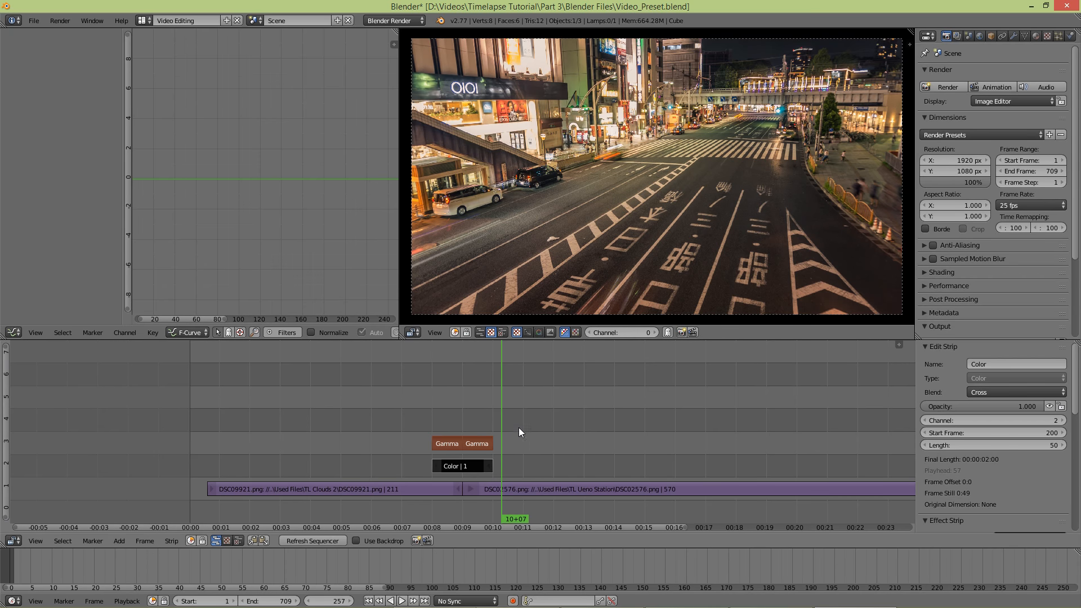
pyautogui.moveTo(350, 456); pyautogui.dragTo(337, 469)
pyautogui.rightClick(361, 491)
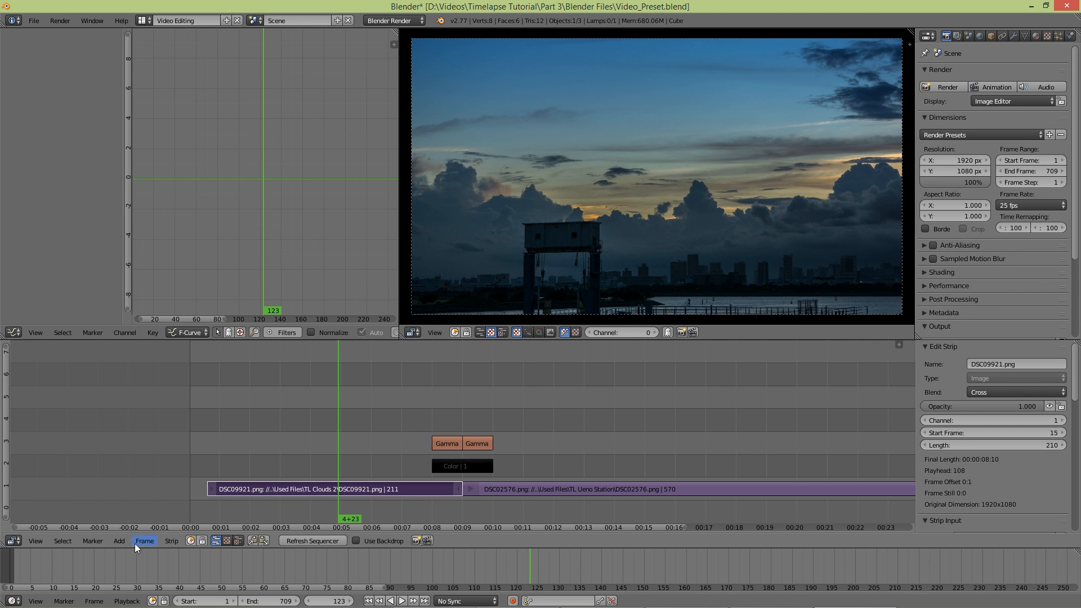
pyautogui.click(119, 541)
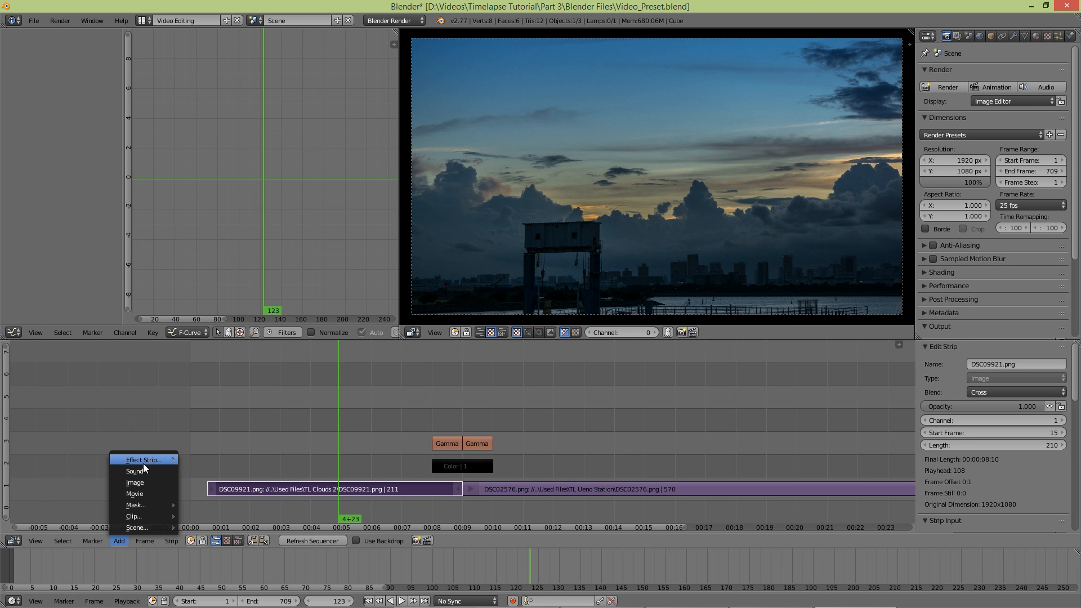
pyautogui.moveTo(143, 463)
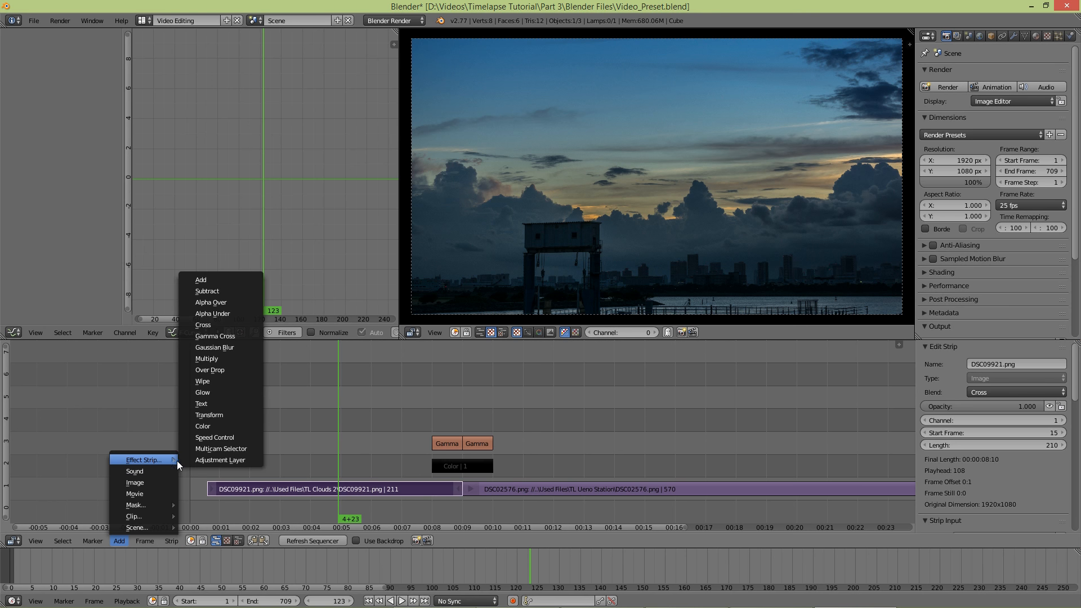
pyautogui.click(227, 393)
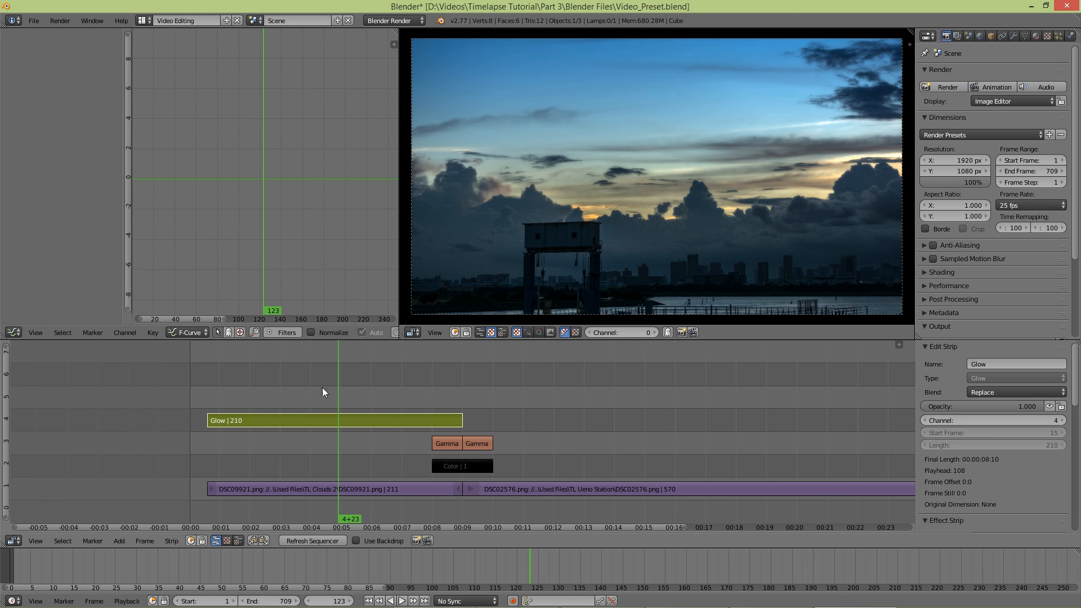
# - Play back the clouds sequence with the Glow effect and put the playhead at frame 94
pyautogui.click(261, 392)
pyautogui.hotkey('alt', 'a')
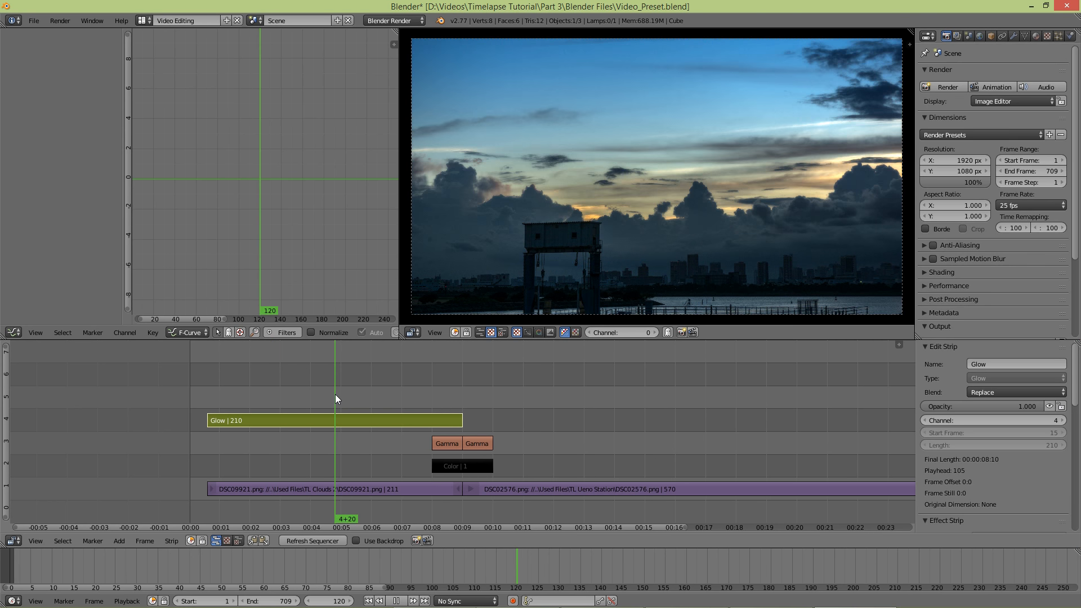
pyautogui.click(302, 399)
pyautogui.hotkey('alt', 'a')
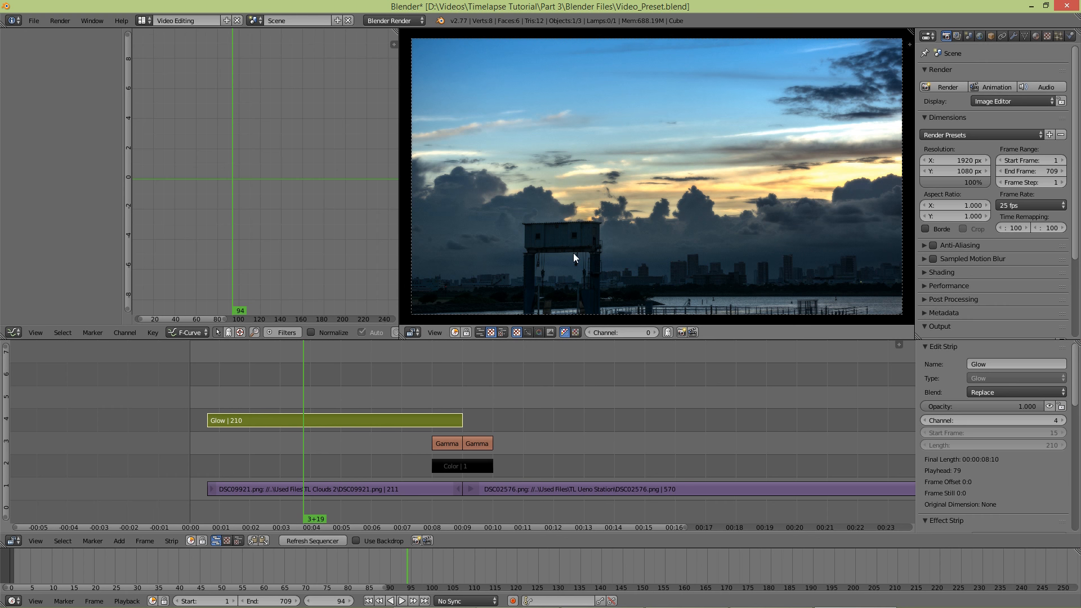
# - Set the Glow effect's threshold to 0.318 and boost factor to 0.800, and play back the clouds sequence
pyautogui.scroll(-8, 951, 363)
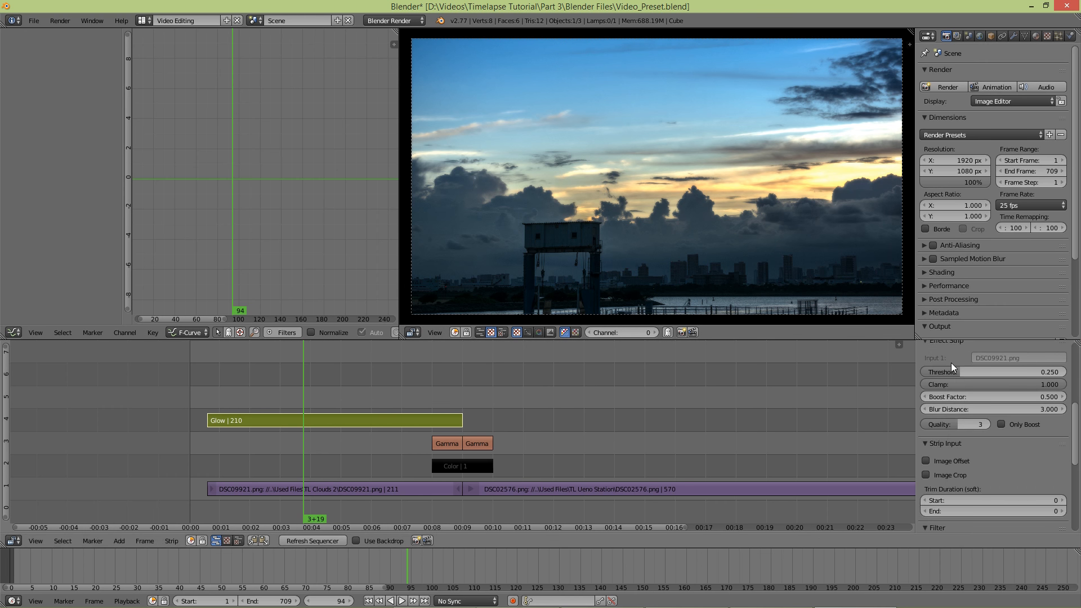
pyautogui.moveTo(954, 375); pyautogui.dragTo(966, 399)
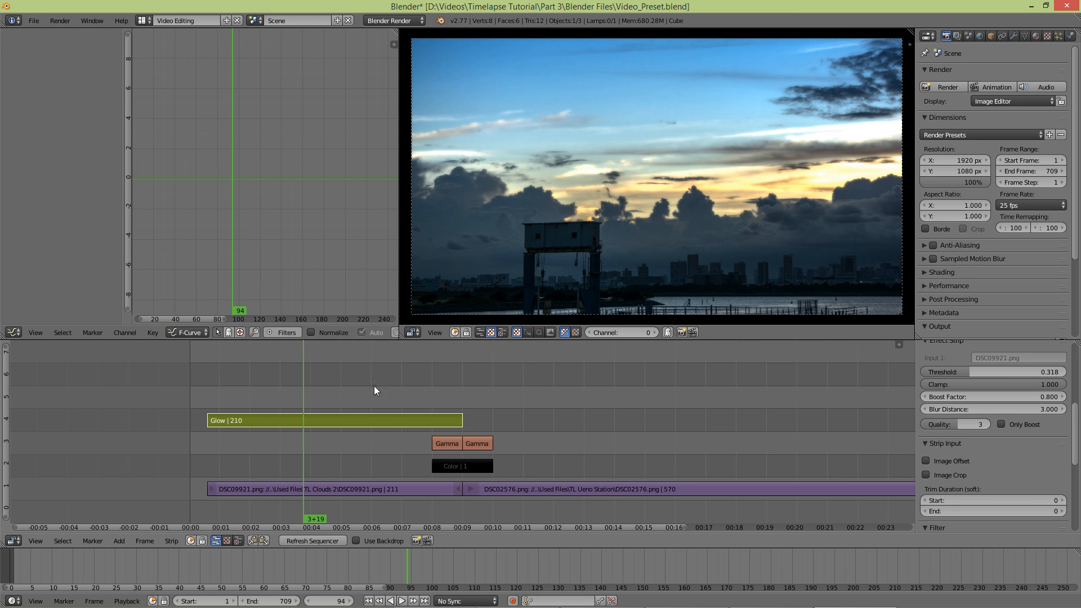
pyautogui.click(234, 389)
pyautogui.hotkey('alt', 'a')
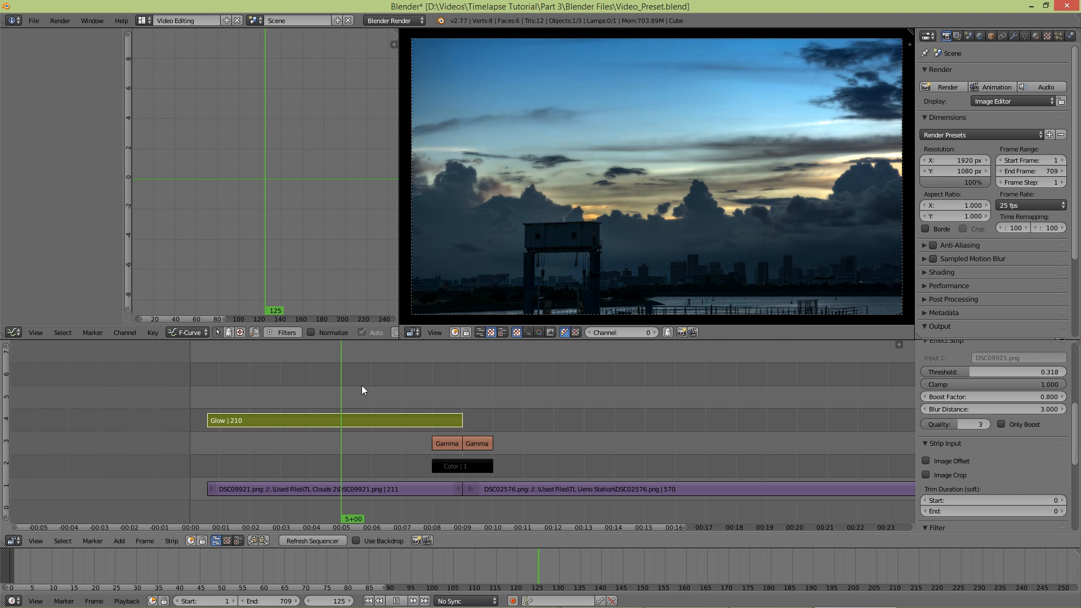
pyautogui.hotkey('alt', 'a')
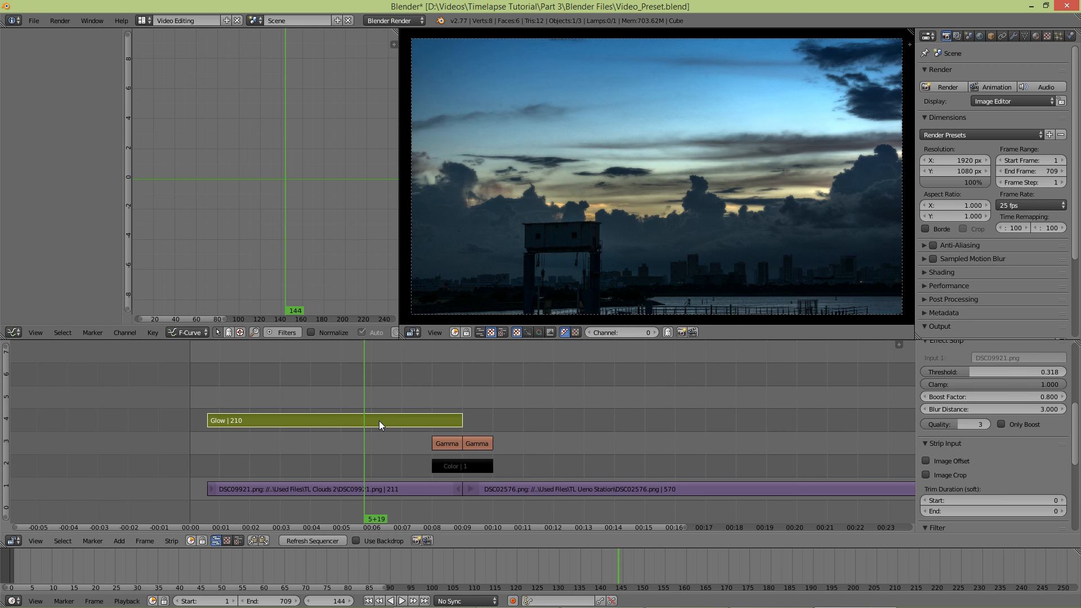
# - Delete the Glow effect strip from above the TL Clouds 2 strip
pyautogui.press('x')
pyautogui.click(379, 424)
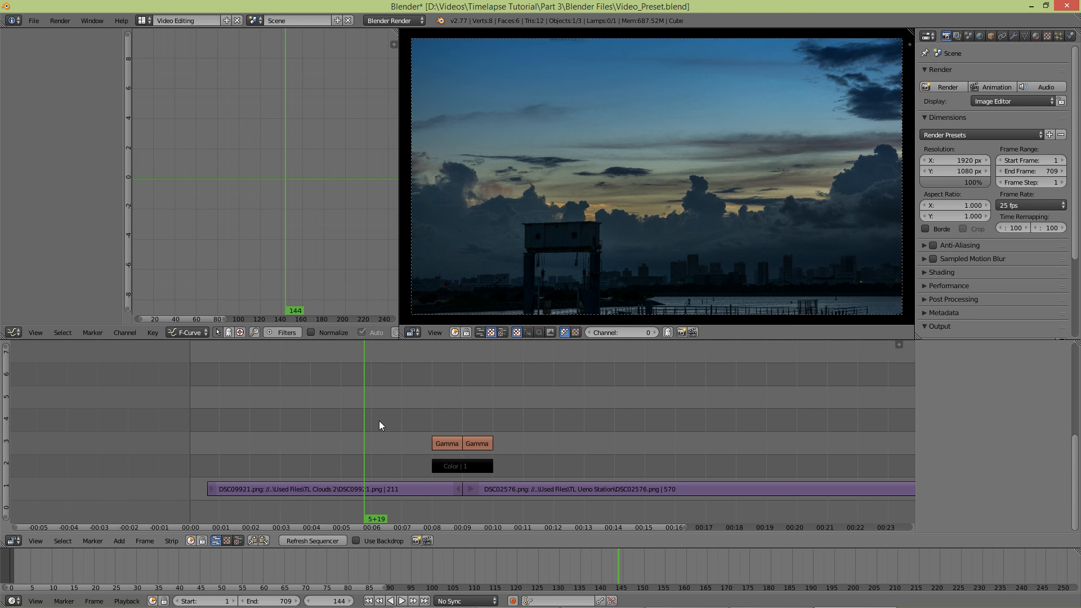